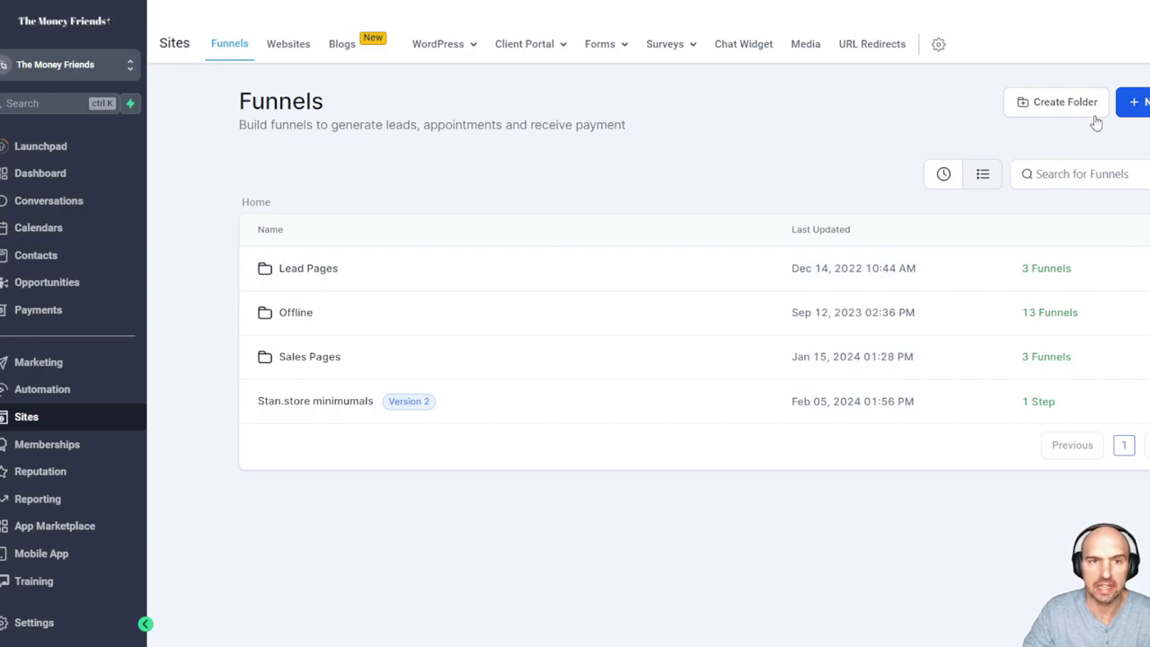
Start a new funnel from blank and name it 'Newsletter'
{"action": "left_click", "coordinate": [1134, 101]}
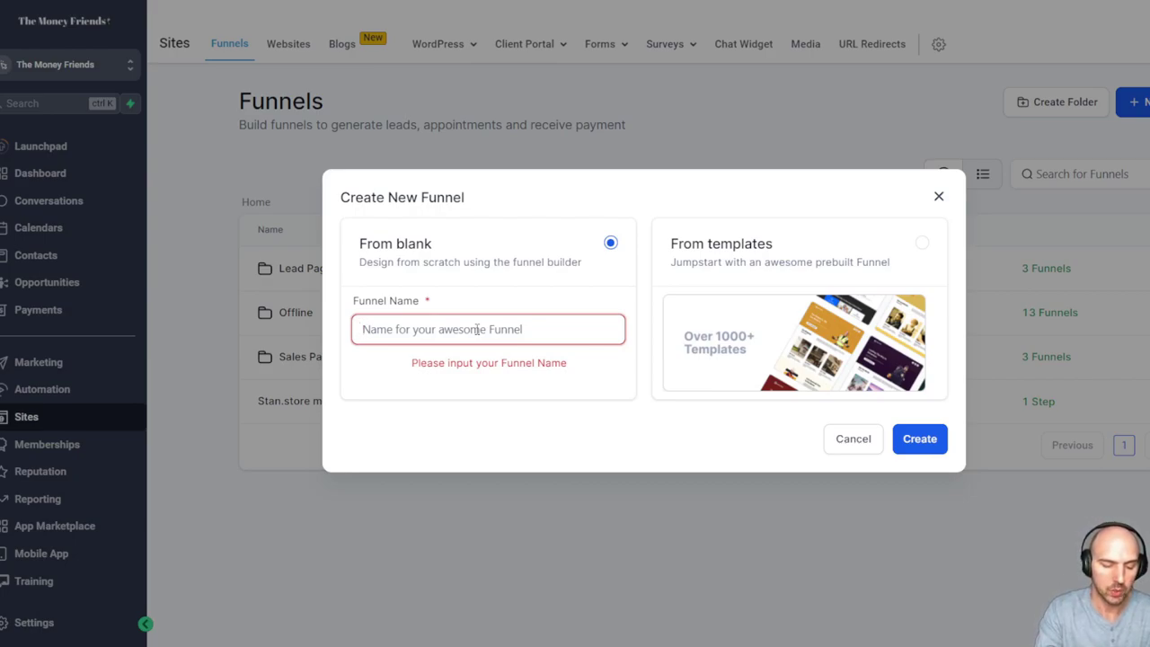
{"action": "type", "text": "Newsletter"}
{"action": "left_click", "coordinate": [898, 440]}
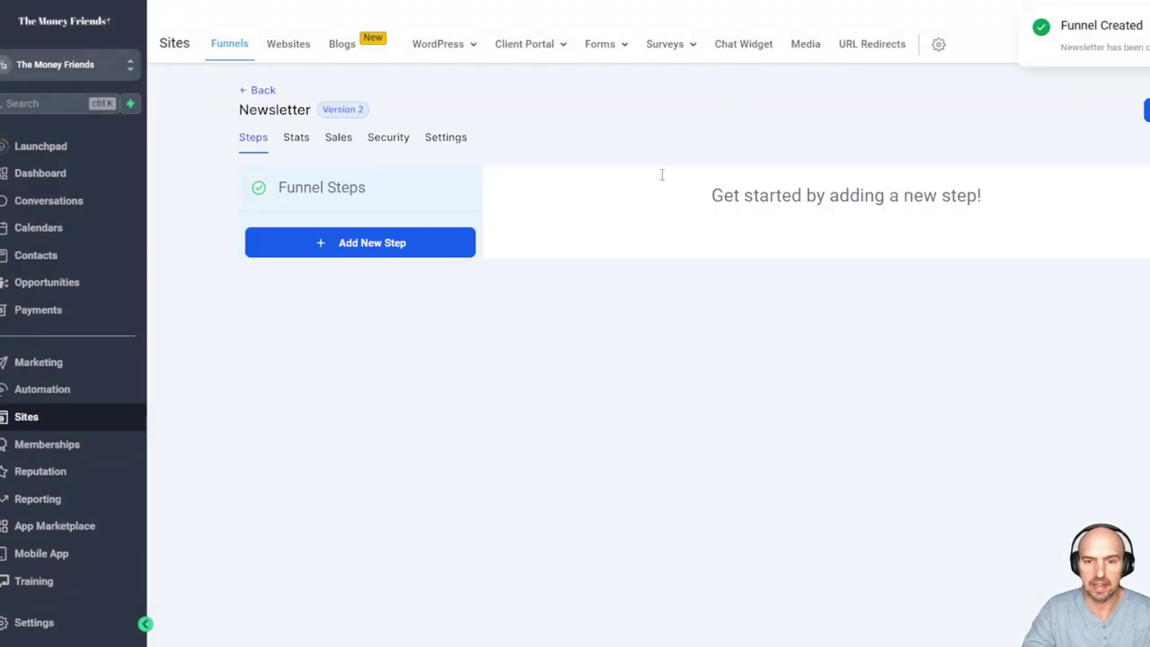
Add a funnel step with page name 'Newsletter' and path 'subscribe'
{"action": "left_click", "coordinate": [365, 250]}
{"action": "left_click", "coordinate": [537, 250]}
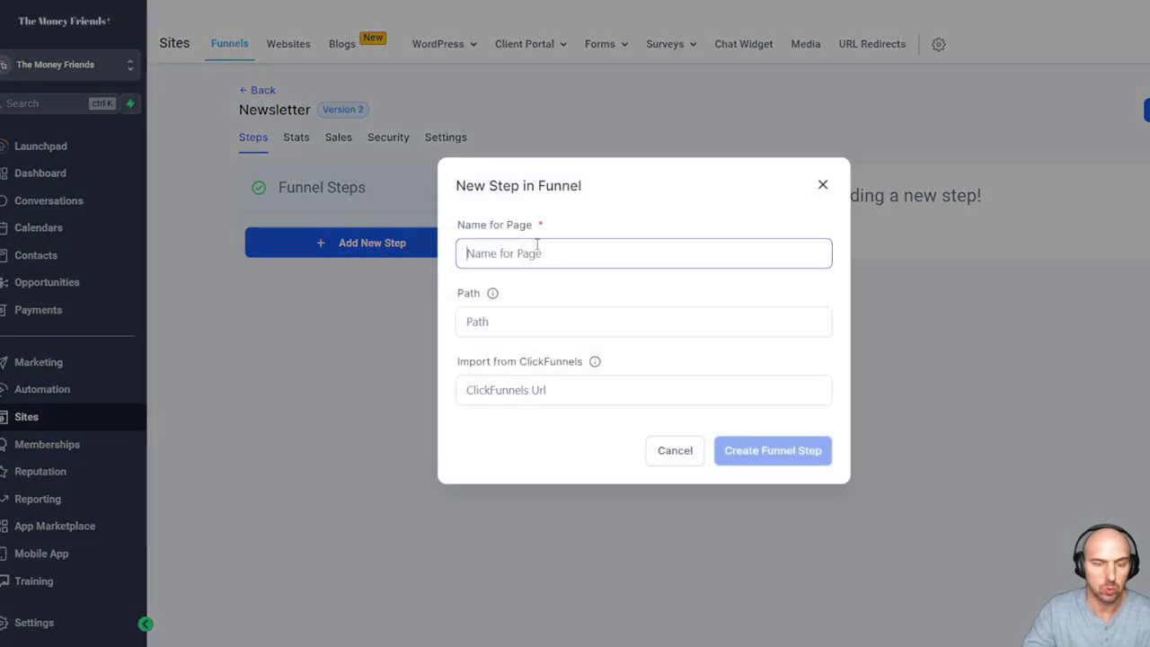
{"action": "type", "text": "Newsletter"}
{"action": "left_click", "coordinate": [512, 320]}
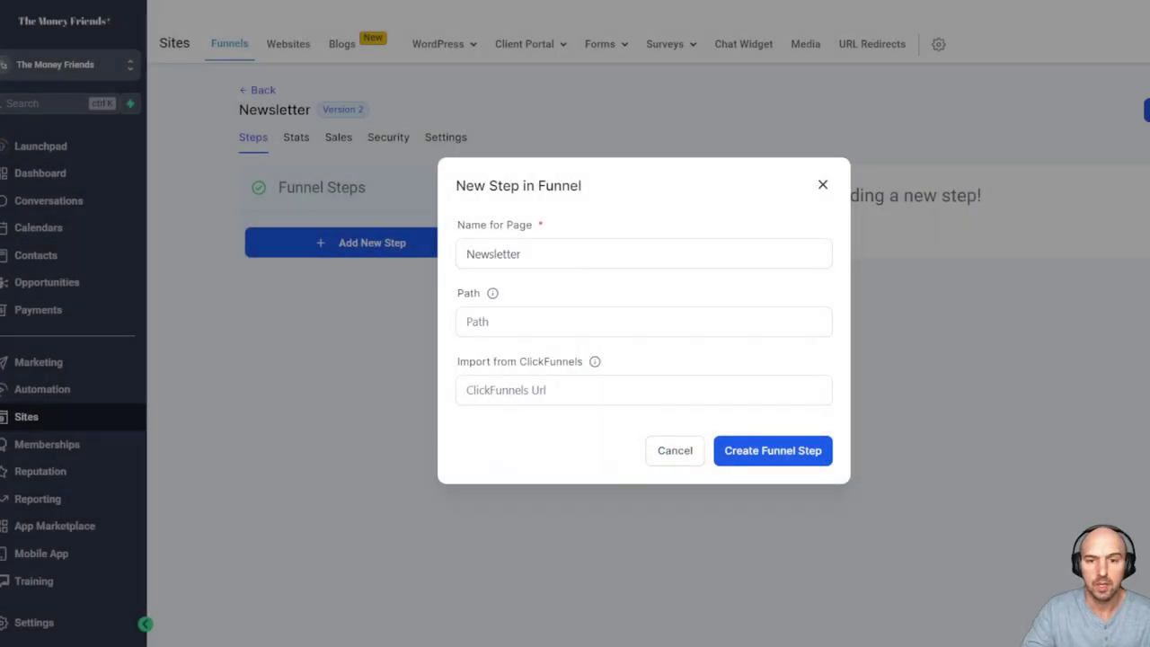
{"action": "left_click", "coordinate": [511, 334]}
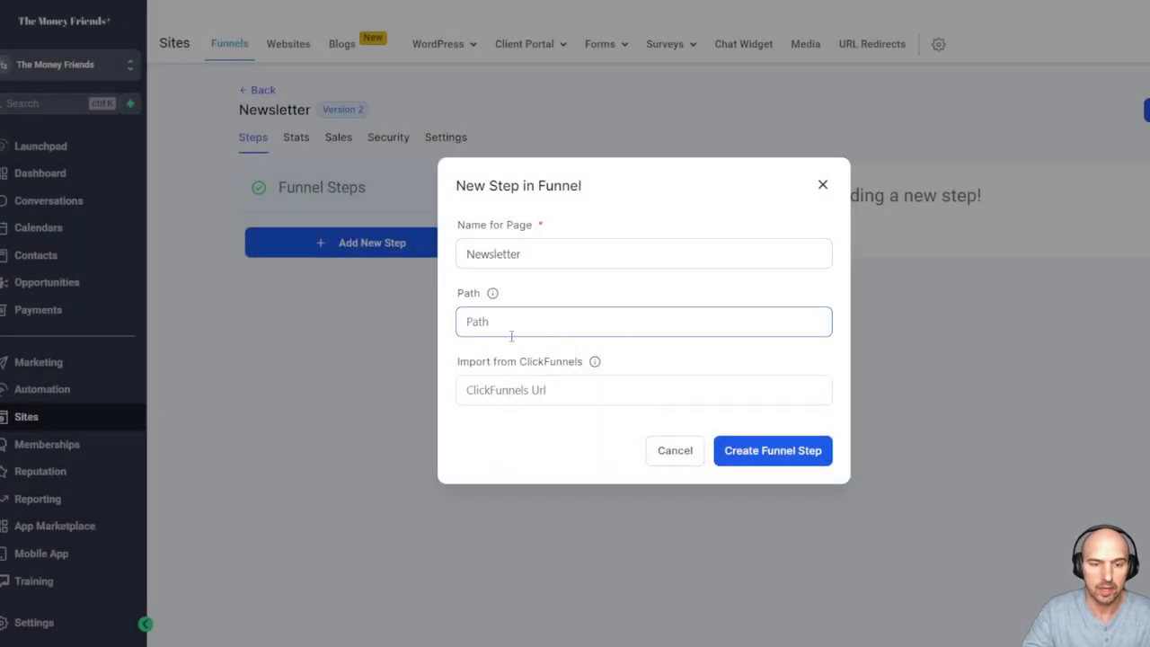
{"action": "type", "text": "subscrib"}
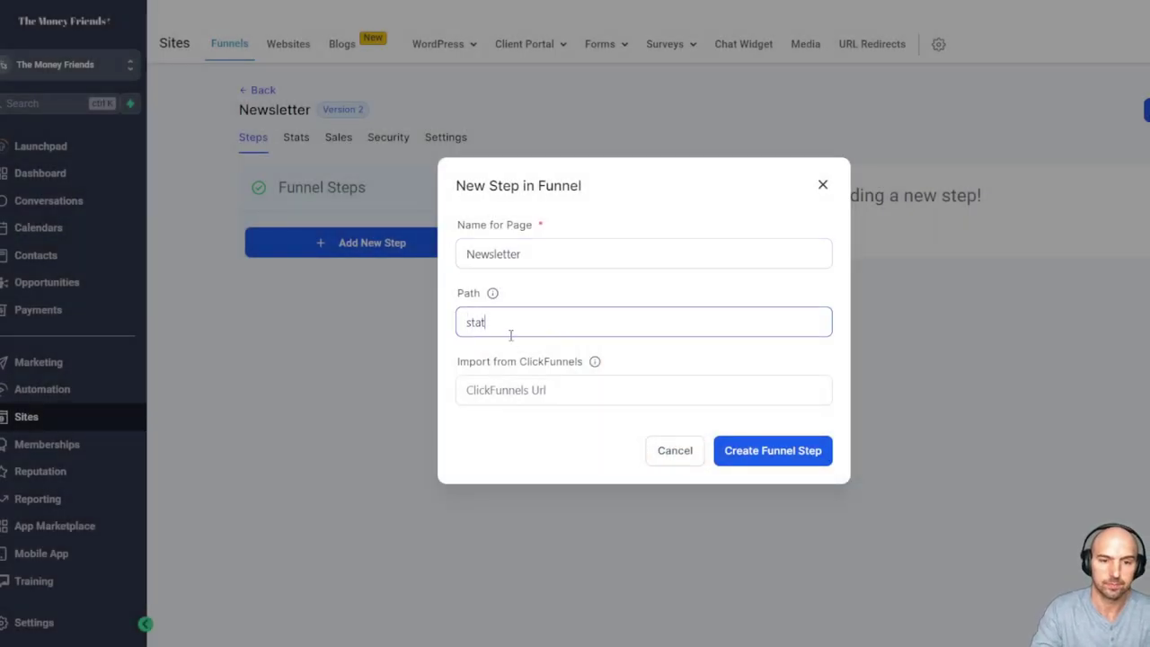
{"action": "type", "text": "e"}
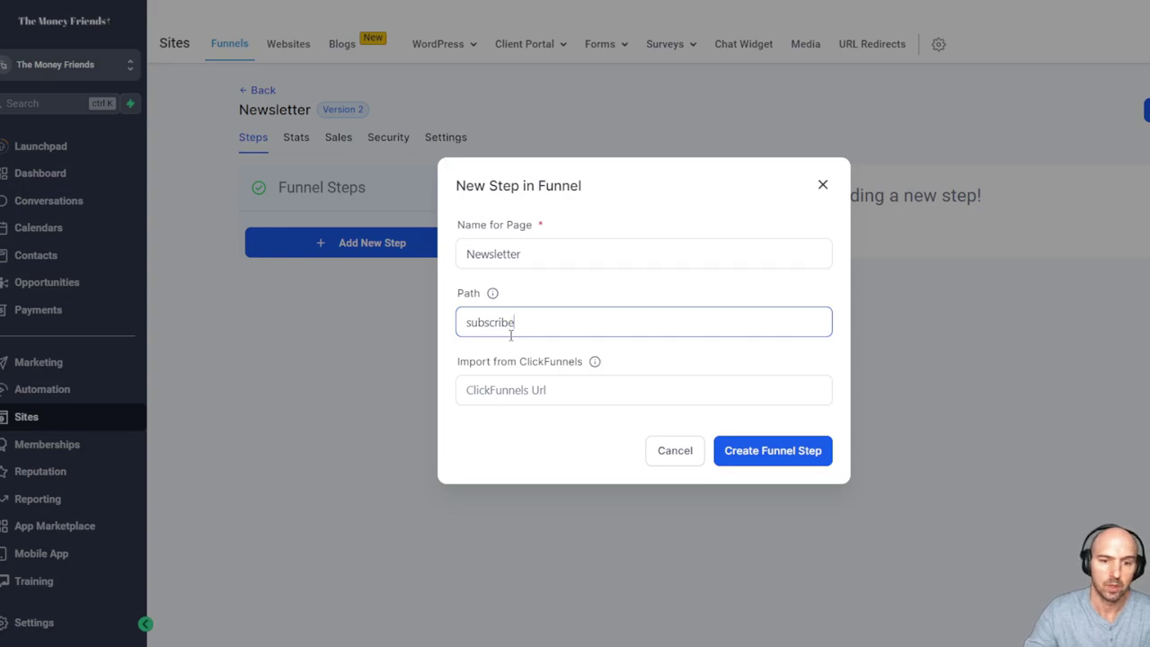
{"action": "left_click", "coordinate": [762, 450]}
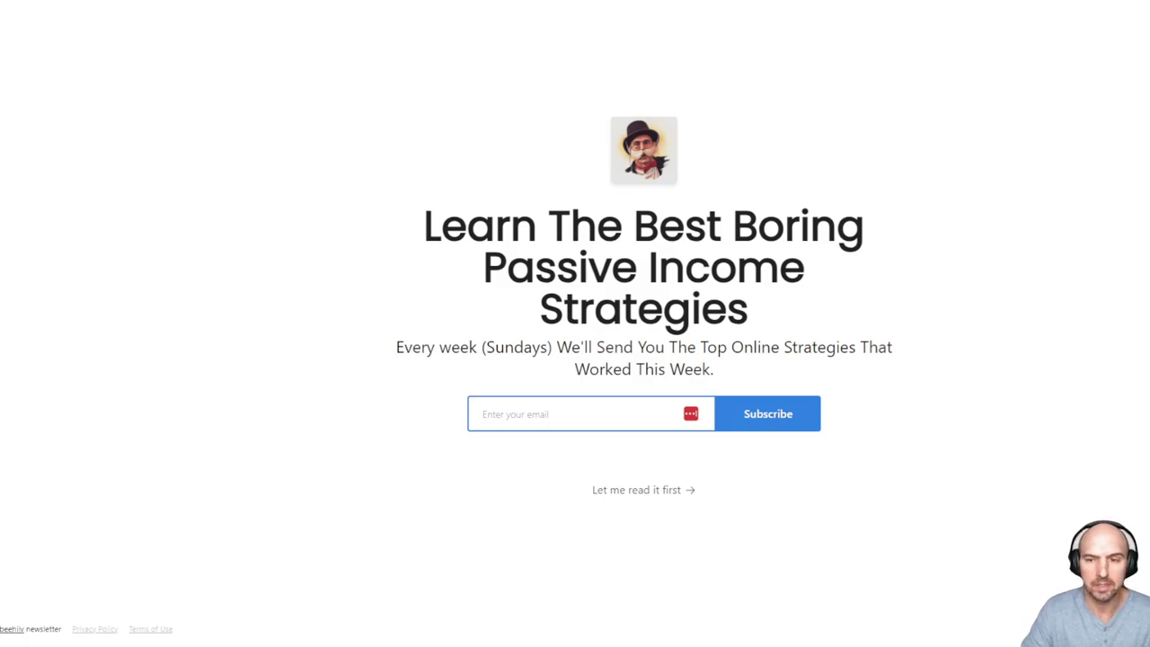
Copy the beehiiv headline and add a Full Width section with a 1 Column row
{"action": "left_click_drag", "start_coordinate": [424, 224], "coordinate": [763, 311]}
{"action": "key", "text": "ctrl+c"}
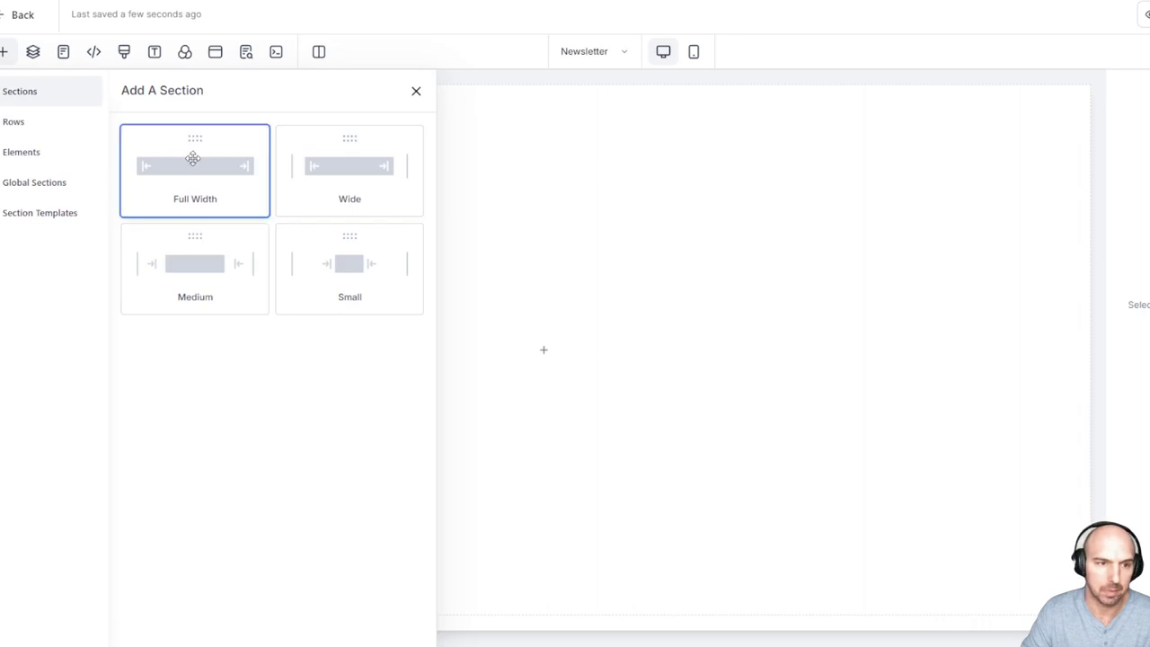
{"action": "left_click_drag", "start_coordinate": [192, 159], "coordinate": [796, 203]}
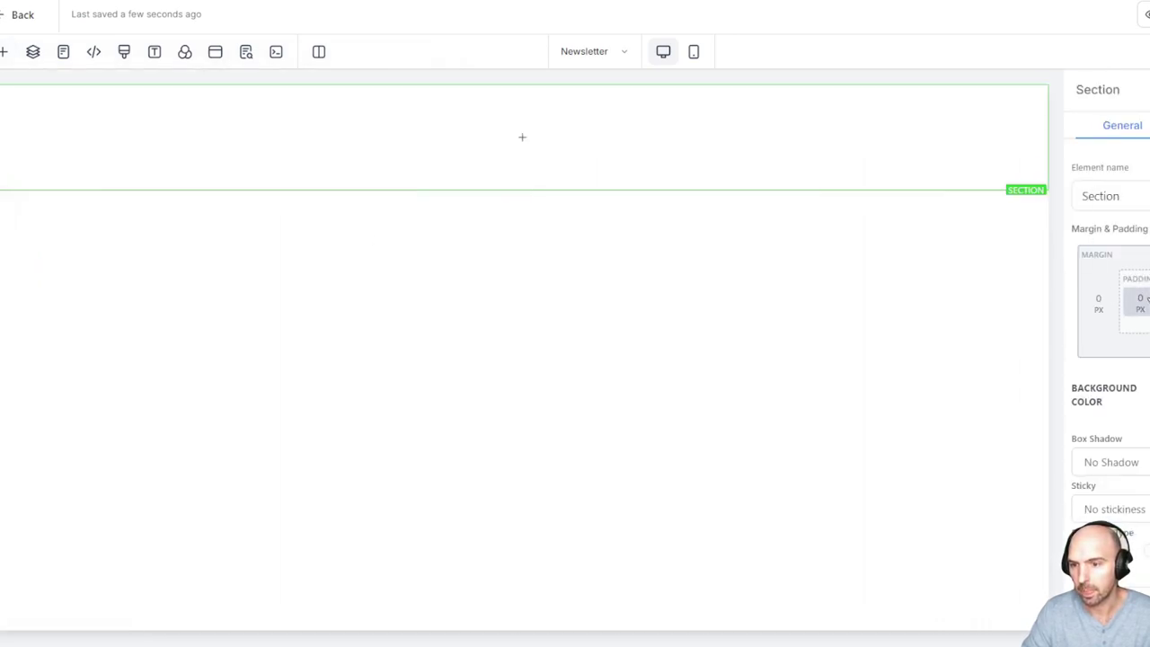
{"action": "left_click", "coordinate": [524, 138]}
{"action": "left_click_drag", "start_coordinate": [216, 156], "coordinate": [530, 167]}
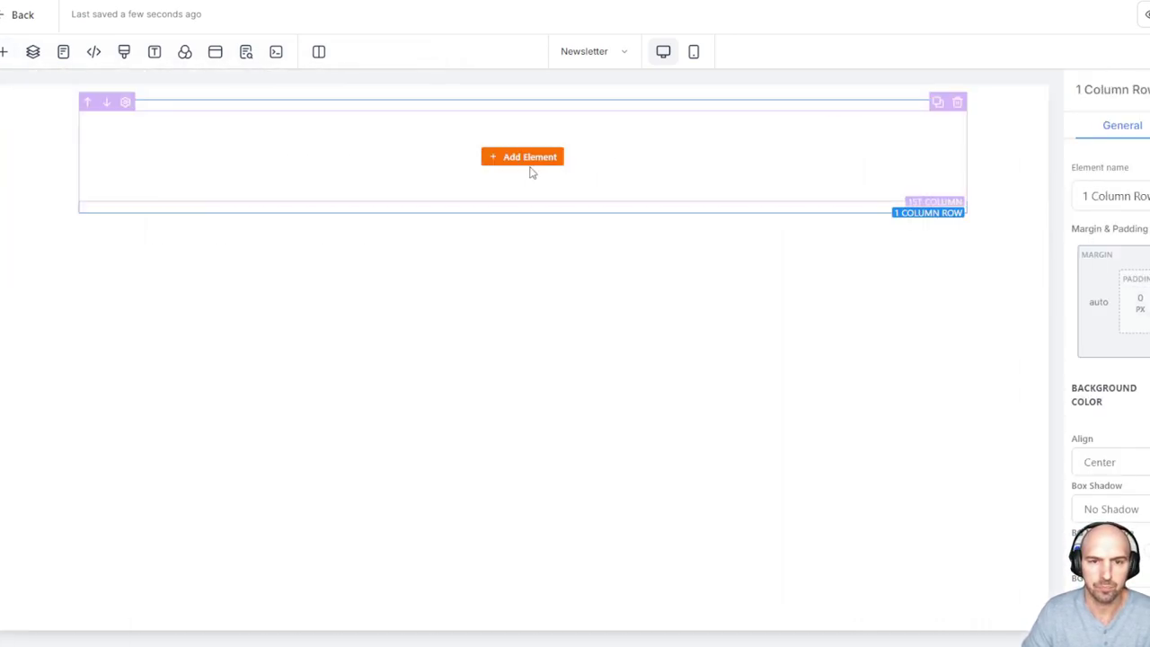
Add a Headline element and paste 'Learn The Best Boring Passive Income Strategies' into it
{"action": "left_click", "coordinate": [528, 157]}
{"action": "left_click_drag", "start_coordinate": [195, 207], "coordinate": [560, 172]}
{"action": "double_click", "coordinate": [571, 135]}
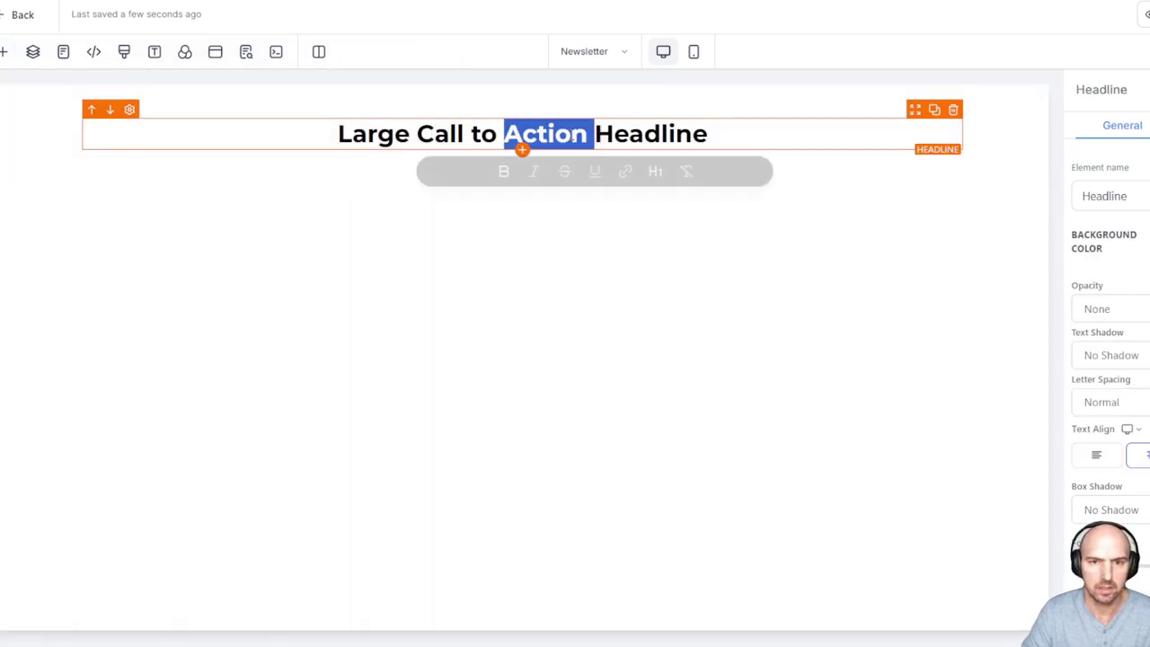
{"action": "key", "text": "ctrl+a"}
{"action": "key", "text": "ctrl+v"}
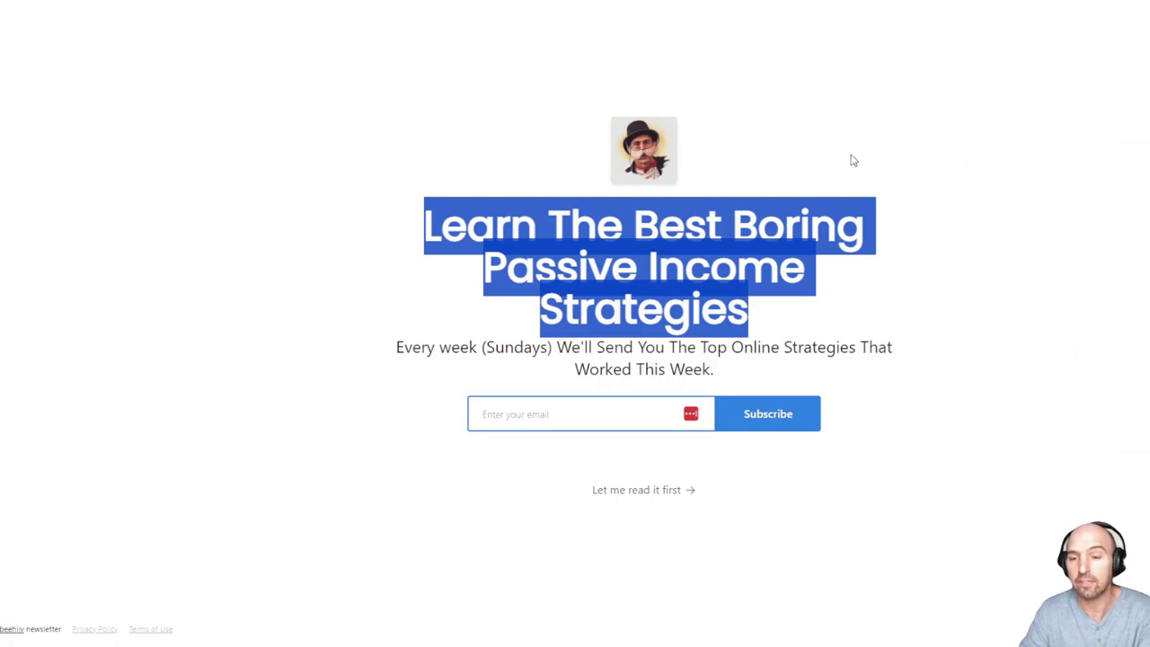
Inspect the beehiiv headline in DevTools, revealing 60px Poppins in #222222
{"action": "key", "text": "F12"}
{"action": "left_click", "coordinate": [937, 4]}
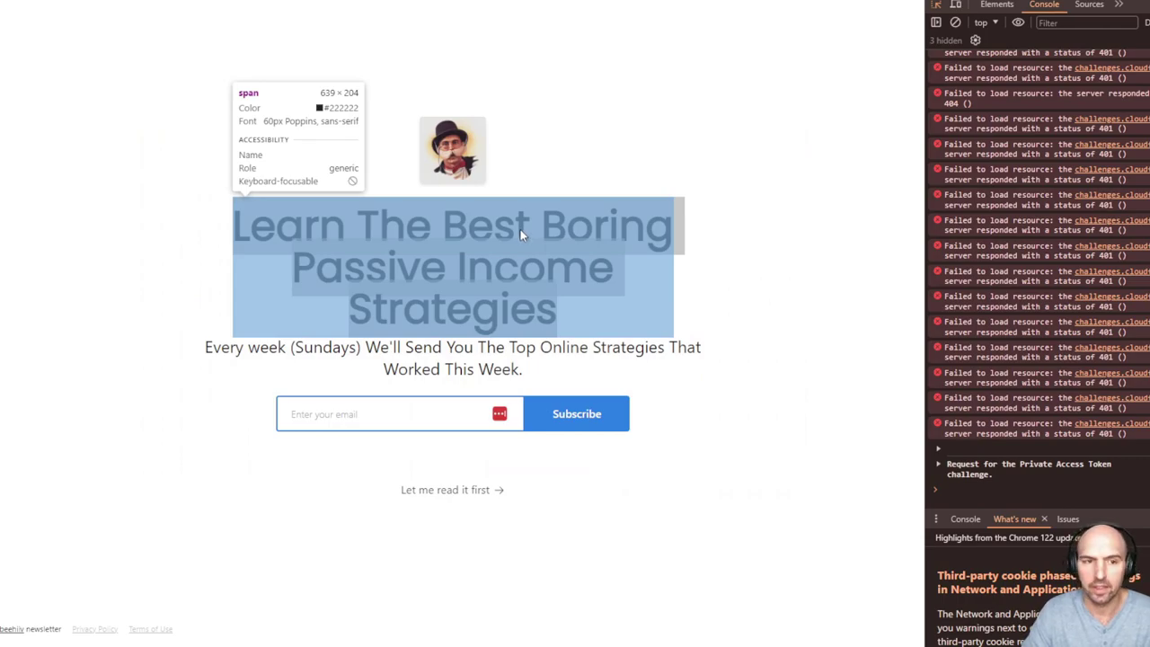
{"action": "left_click", "coordinate": [520, 229]}
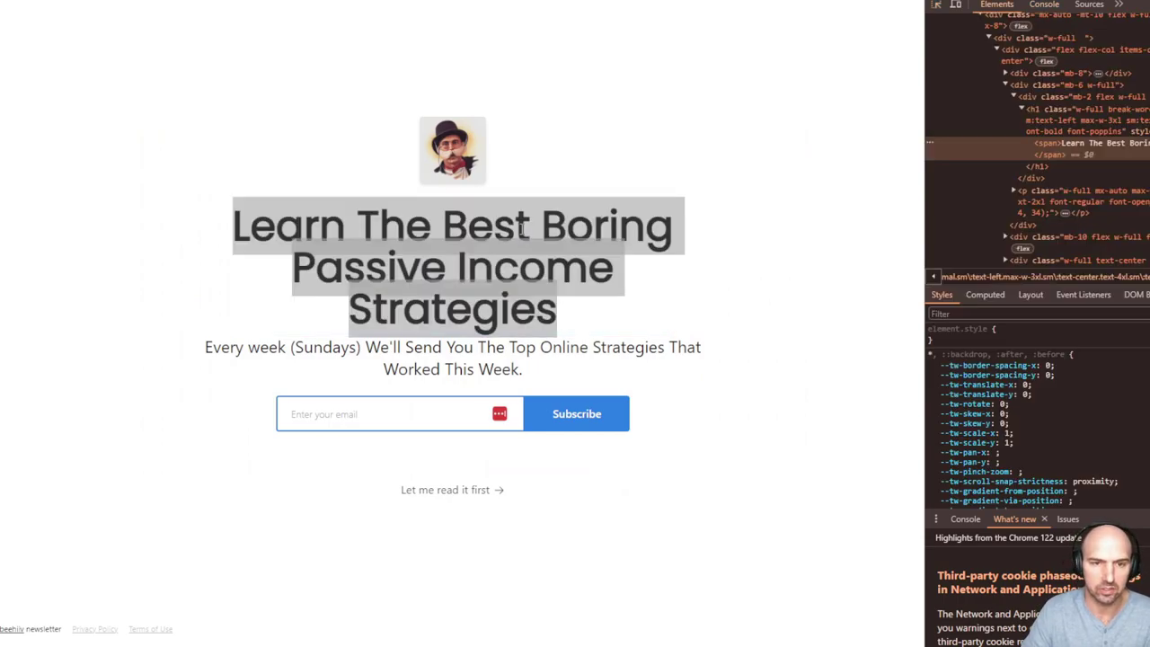
{"action": "key", "text": "ctrl+shift+m"}
{"action": "left_click", "coordinate": [957, 6]}
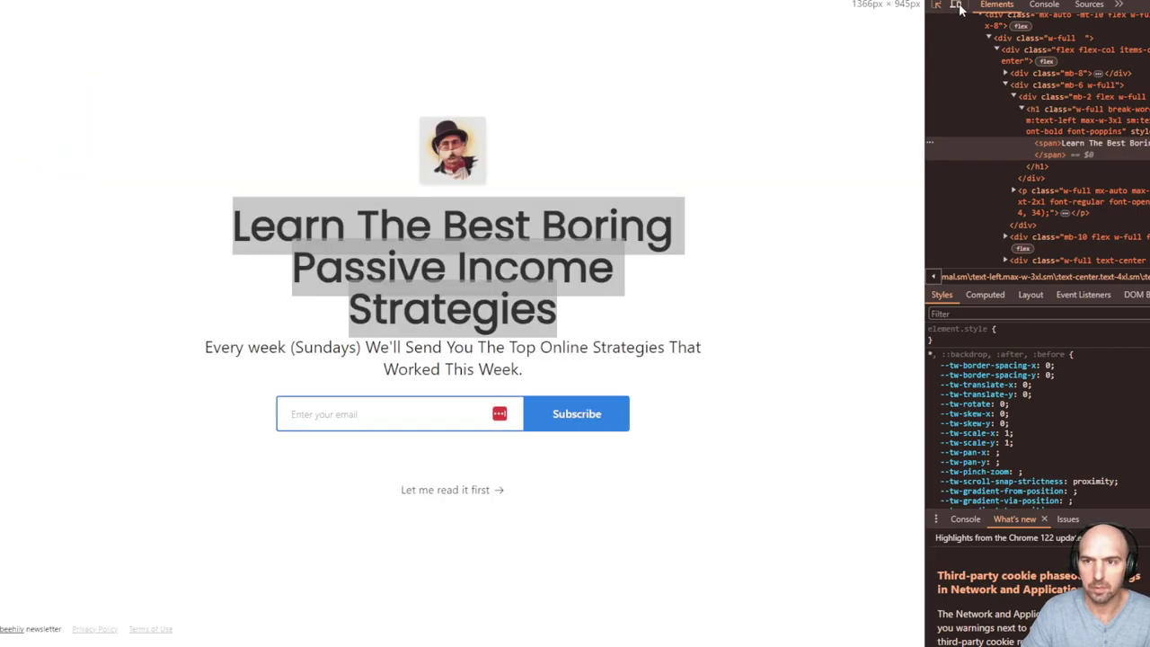
{"action": "left_click", "coordinate": [937, 5]}
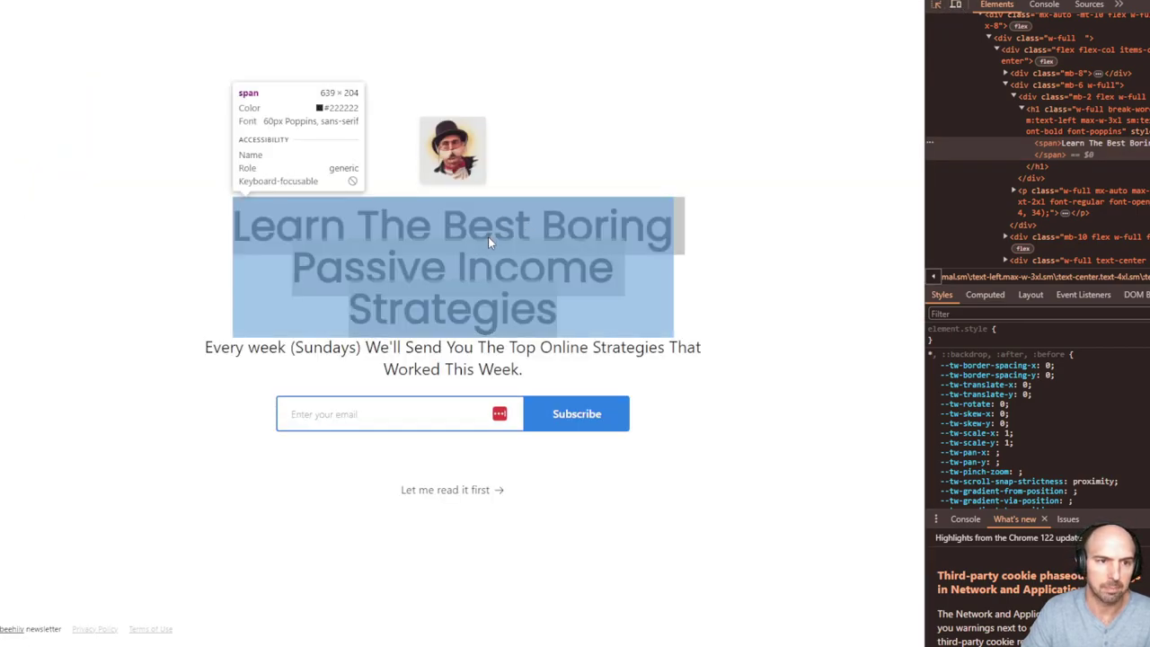
{"action": "left_click", "coordinate": [496, 240]}
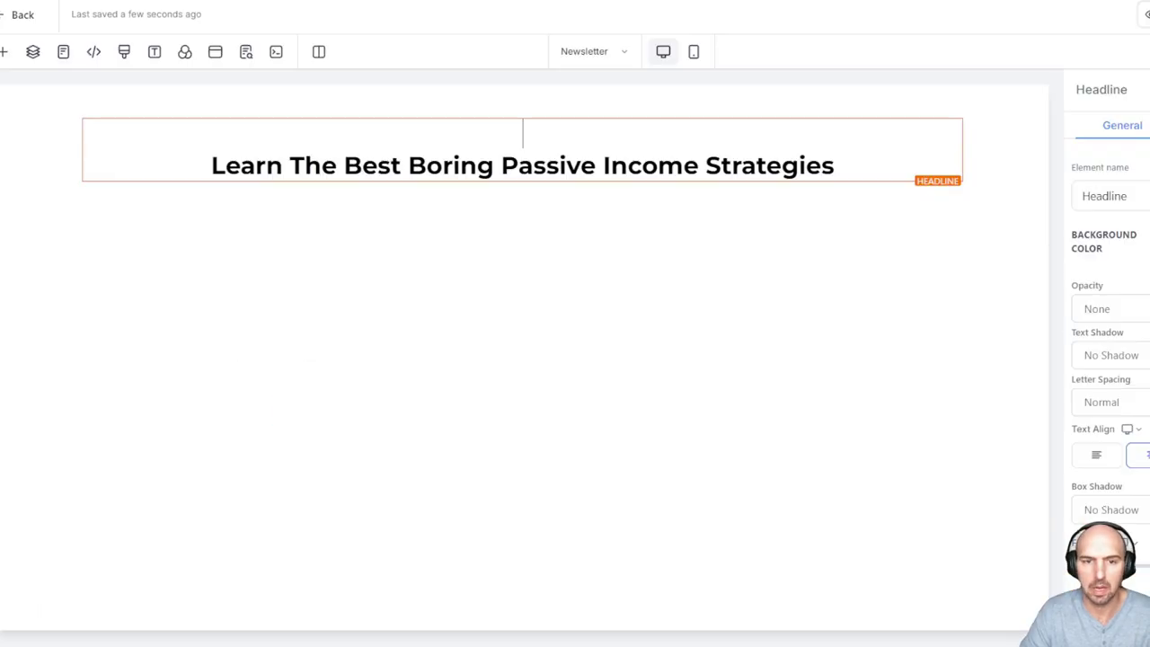
Set the headline's typography to the custom Google font Poppins
{"action": "triple_click", "coordinate": [600, 164]}
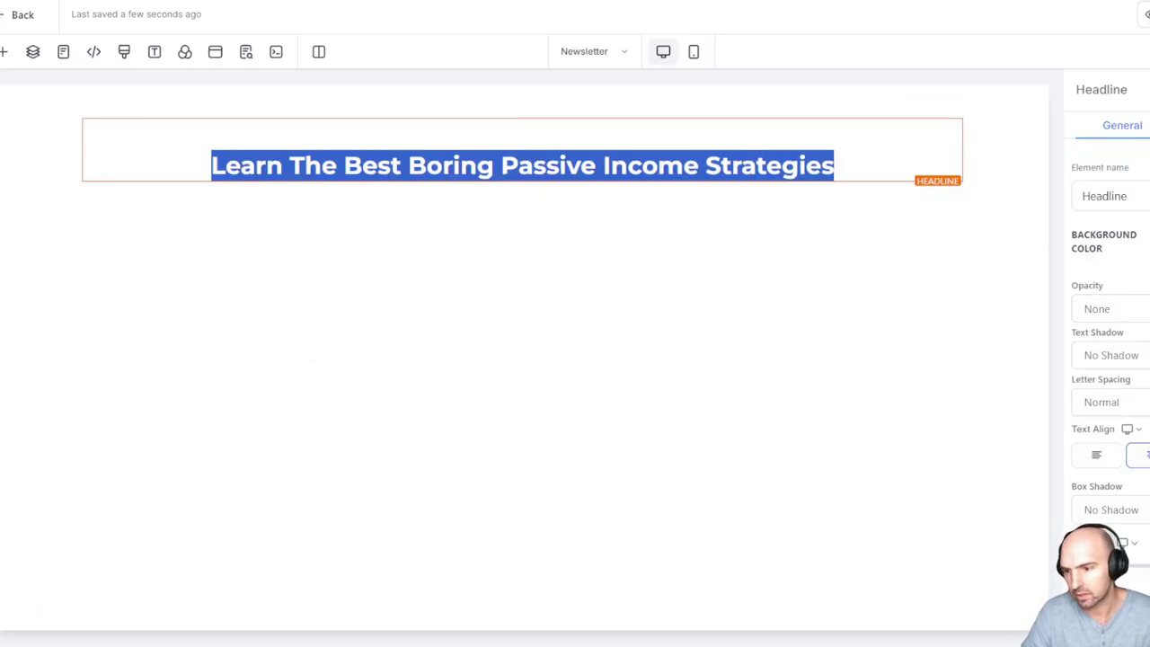
{"action": "key", "text": "Escape"}
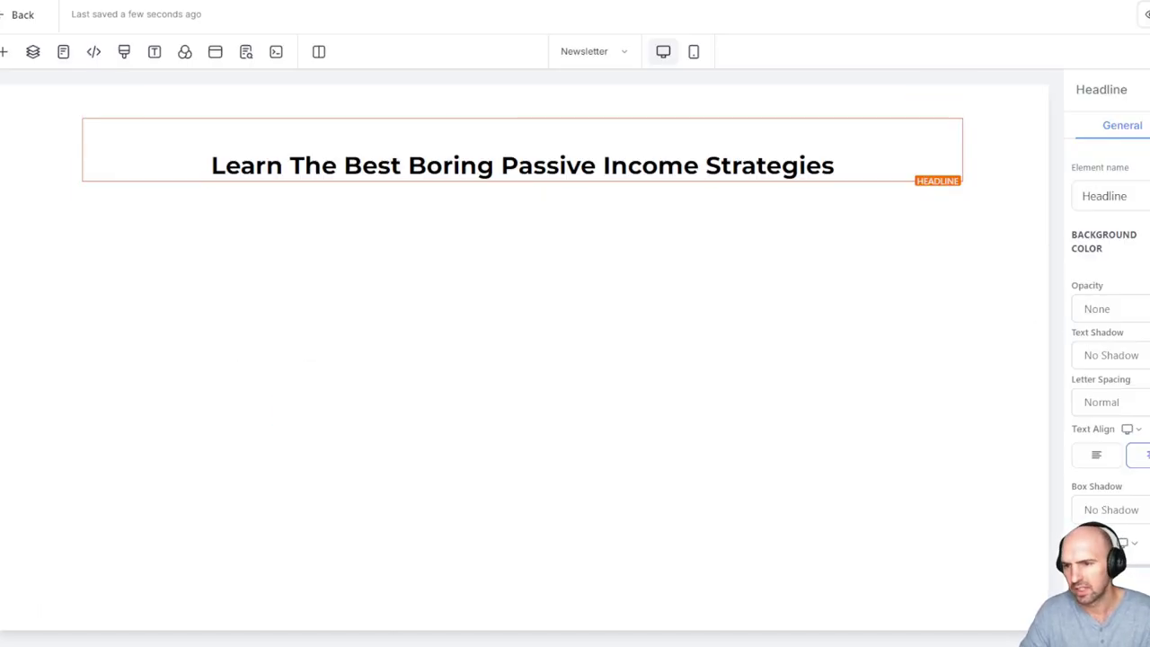
{"action": "scroll", "coordinate": [1111, 359], "scroll_direction": "down", "scroll_amount": 5}
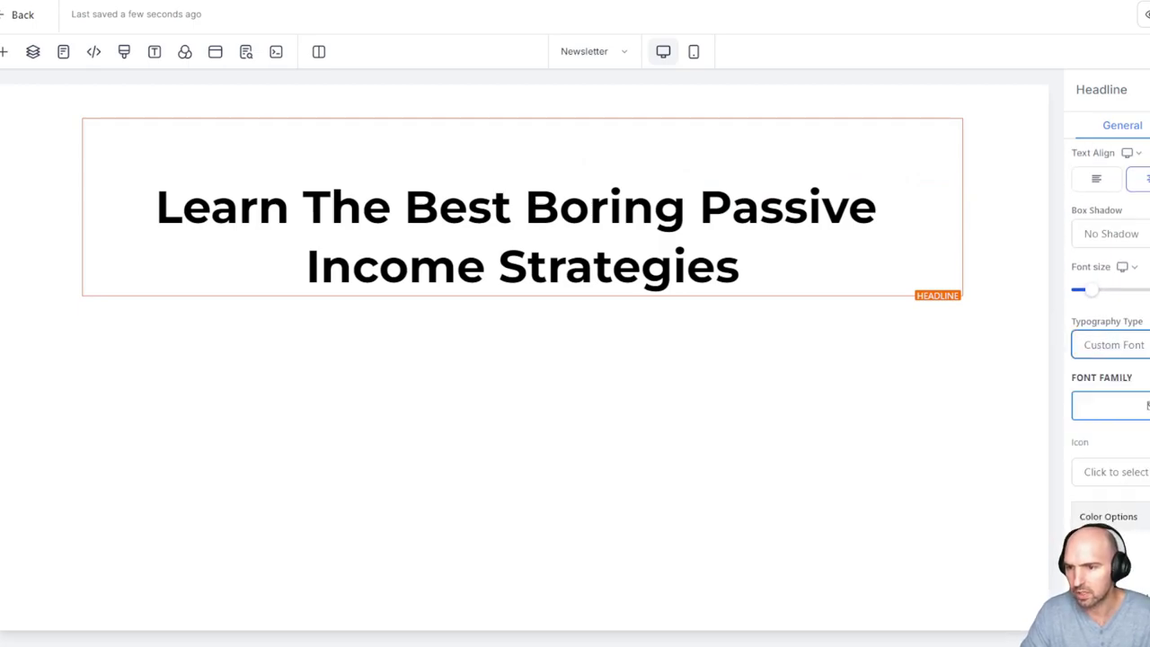
{"action": "left_click", "coordinate": [1110, 405]}
{"action": "left_click", "coordinate": [576, 303]}
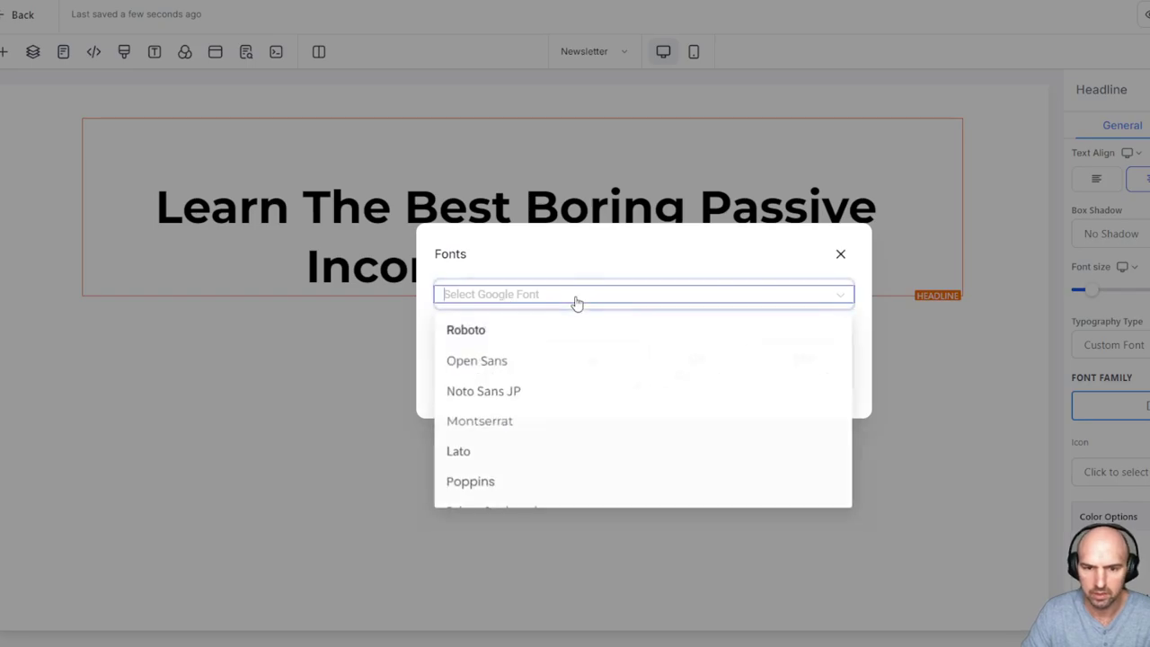
{"action": "type", "text": "po"}
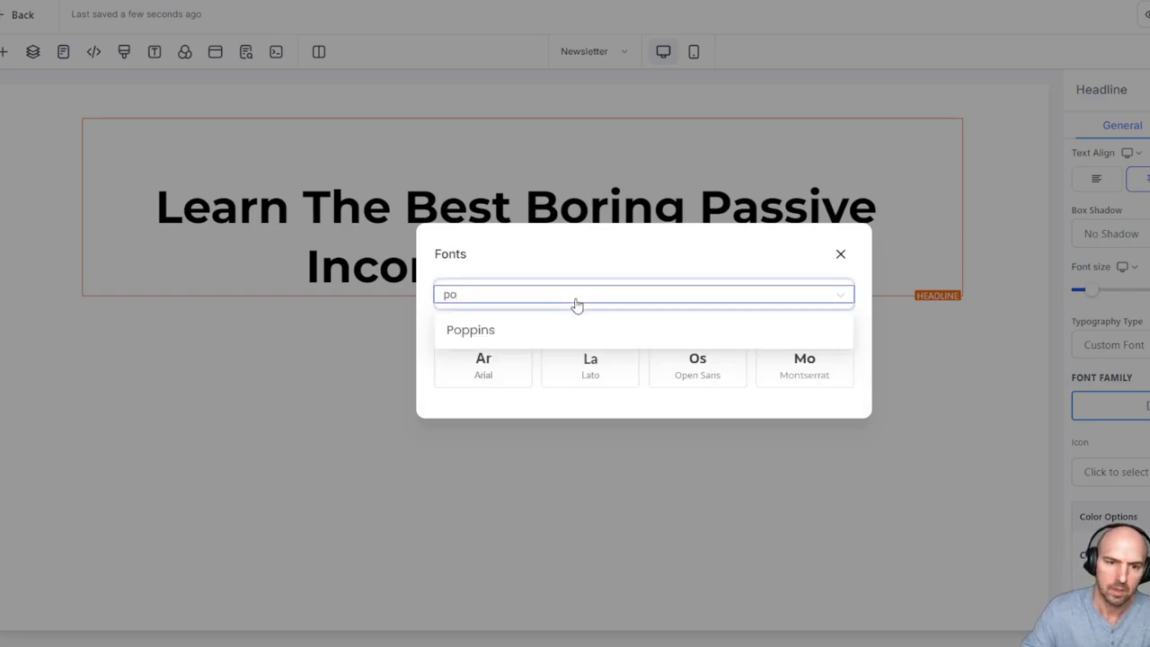
{"action": "left_click", "coordinate": [513, 334]}
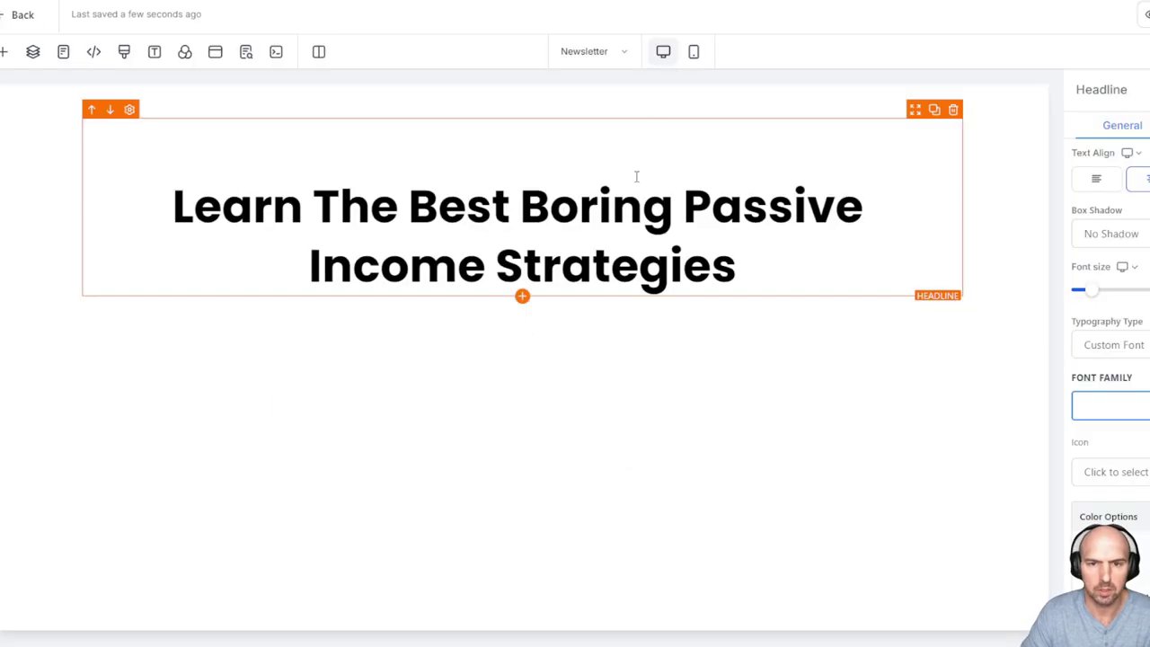
Break the headline into three lines after 'Boring' and 'Income'
{"action": "left_click", "coordinate": [681, 205]}
{"action": "key", "text": "Return"}
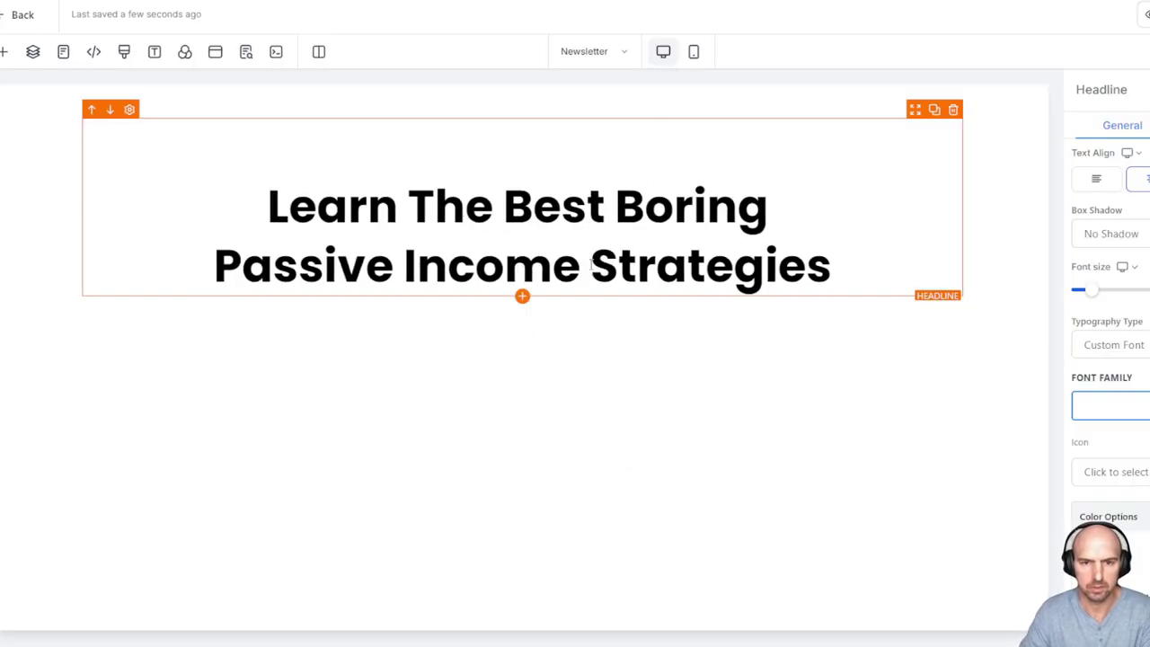
{"action": "left_click", "coordinate": [592, 264]}
{"action": "key", "text": "Return"}
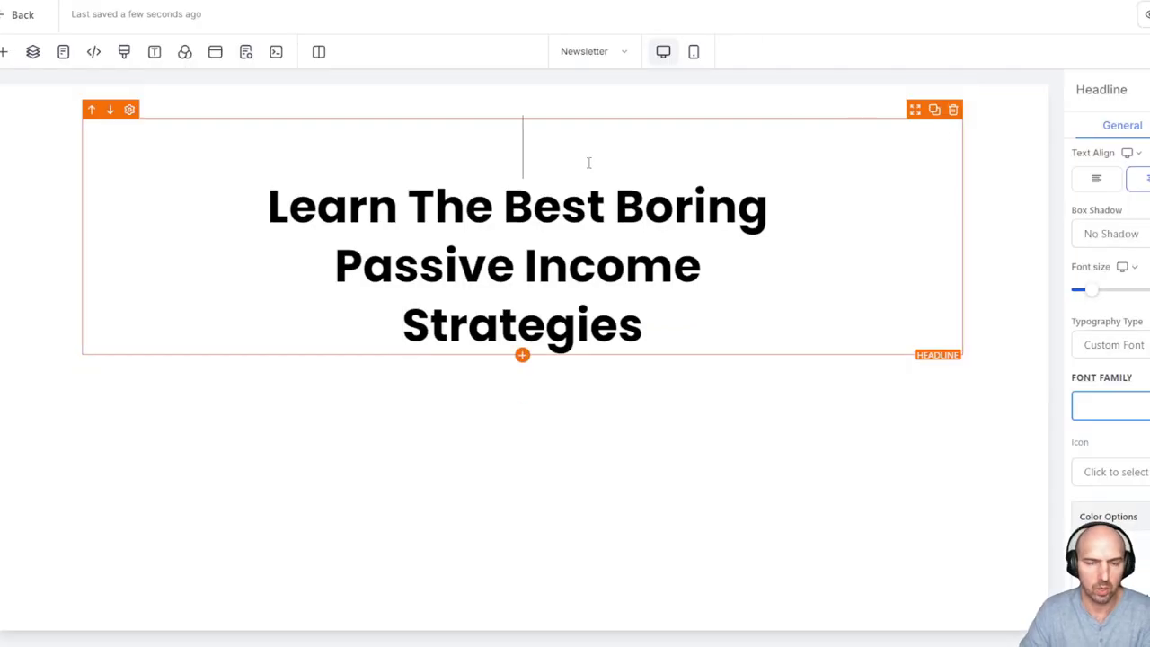
{"action": "key", "text": "Delete"}
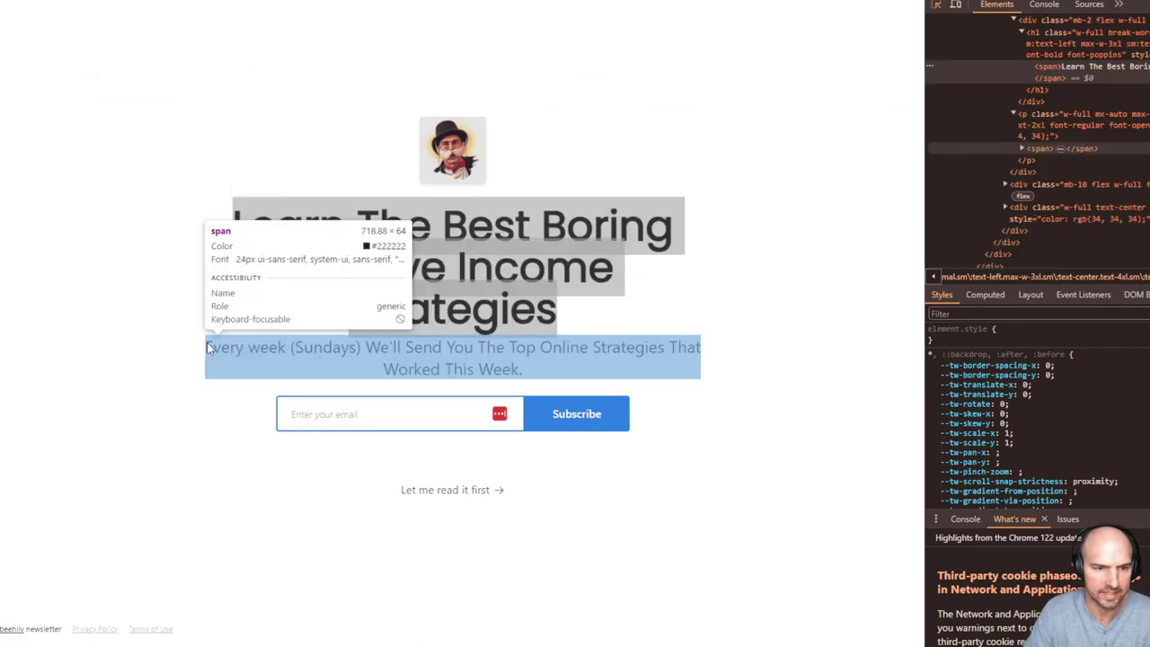
{"action": "key", "text": "ctrl+r"}
Copy the beehiiv subtitle and add a Sub-Headline element beneath the headline
{"action": "key", "text": "F12"}
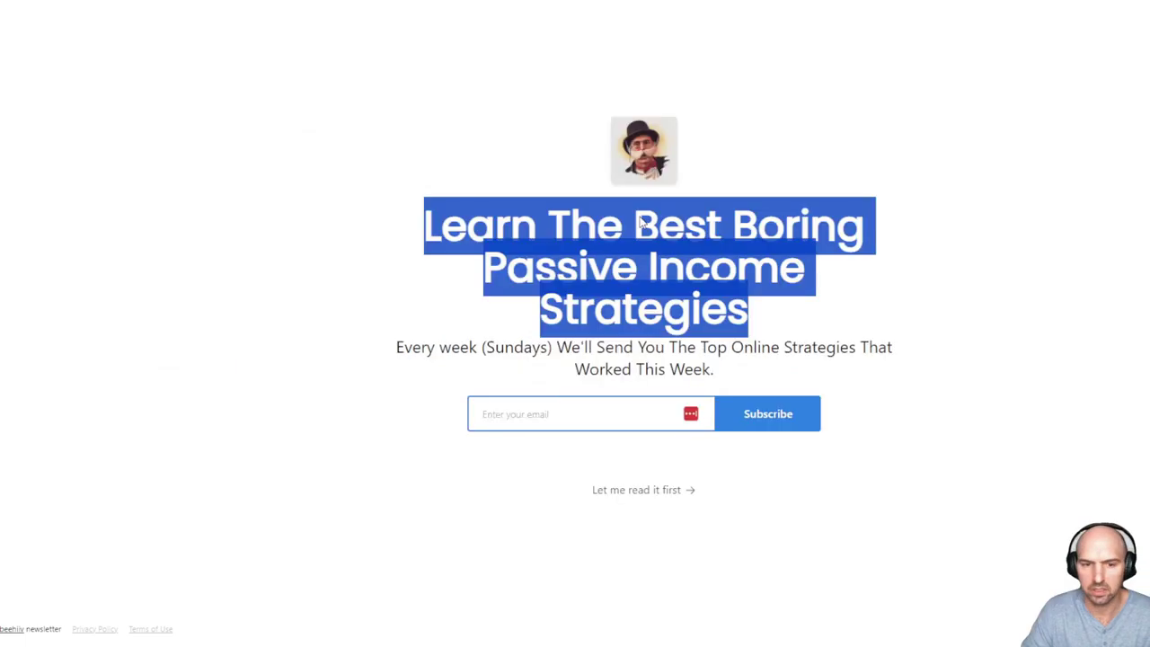
{"action": "triple_click", "coordinate": [585, 368]}
{"action": "key", "text": "ctrl+c"}
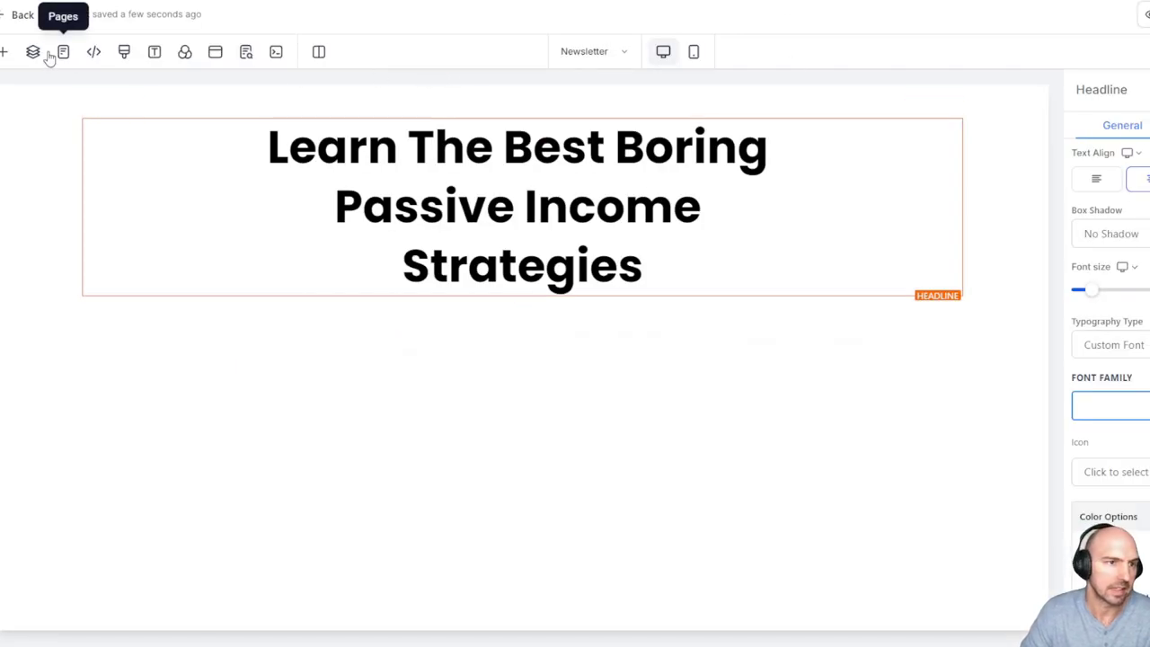
{"action": "left_click", "coordinate": [7, 53]}
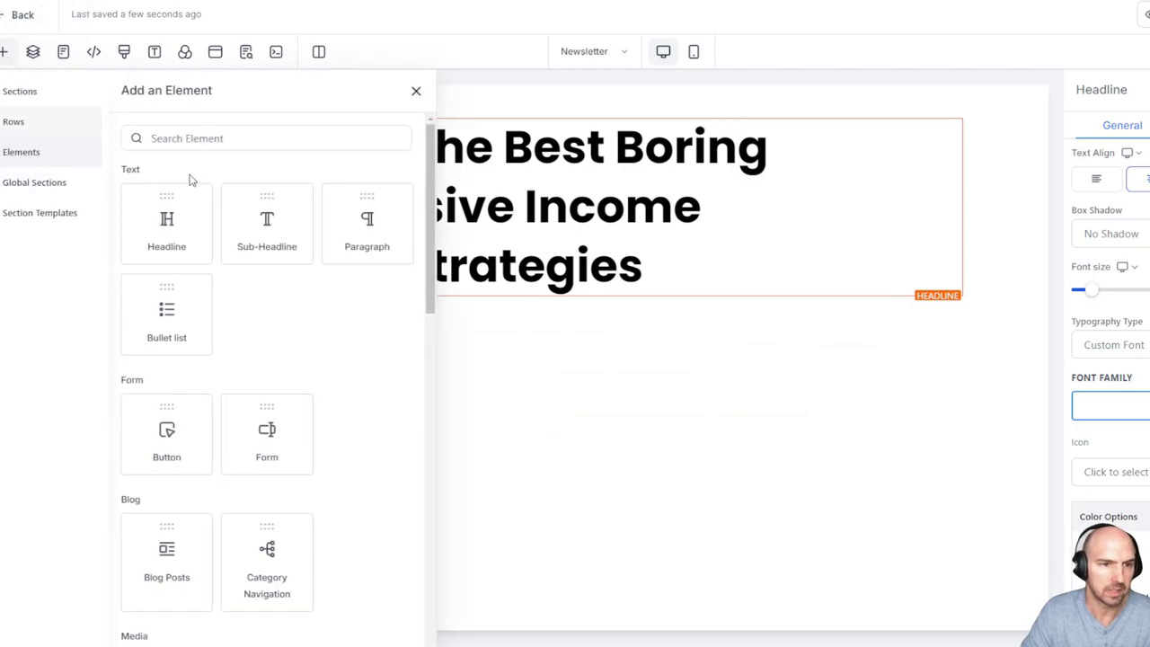
{"action": "left_click_drag", "start_coordinate": [297, 237], "coordinate": [521, 297]}
{"action": "left_click", "coordinate": [833, 319]}
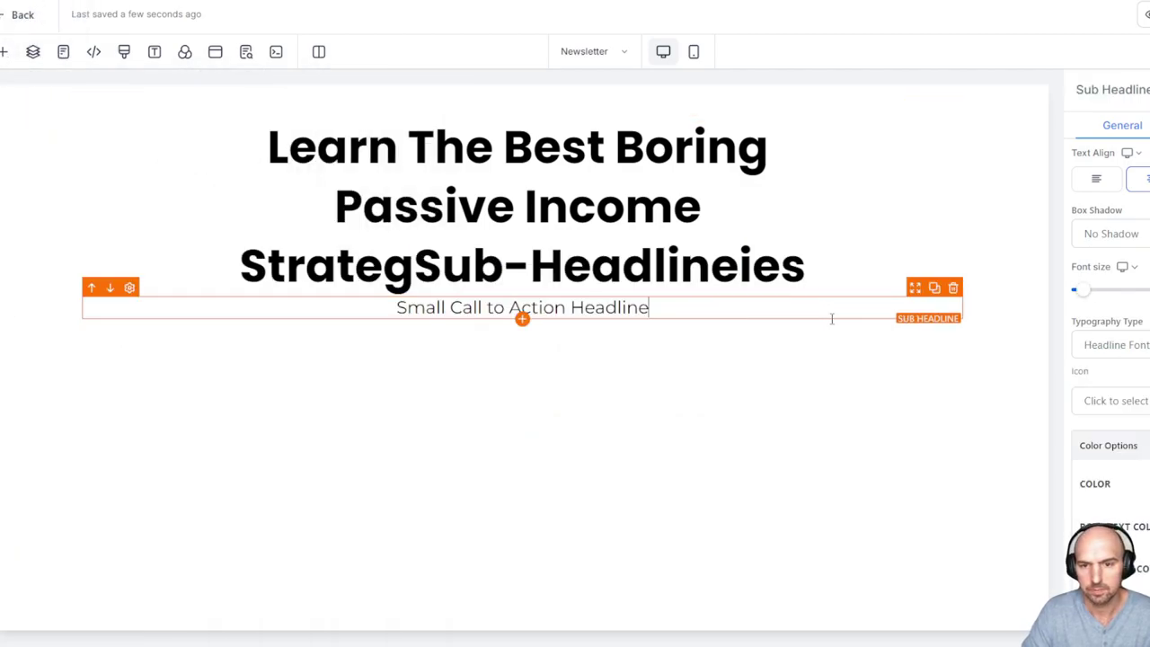
{"action": "triple_click", "coordinate": [804, 315]}
Delete the stray Sub-Headline text that landed inside the headline
{"action": "left_click", "coordinate": [667, 265]}
{"action": "left_click_drag", "start_coordinate": [667, 265], "coordinate": [653, 265]}
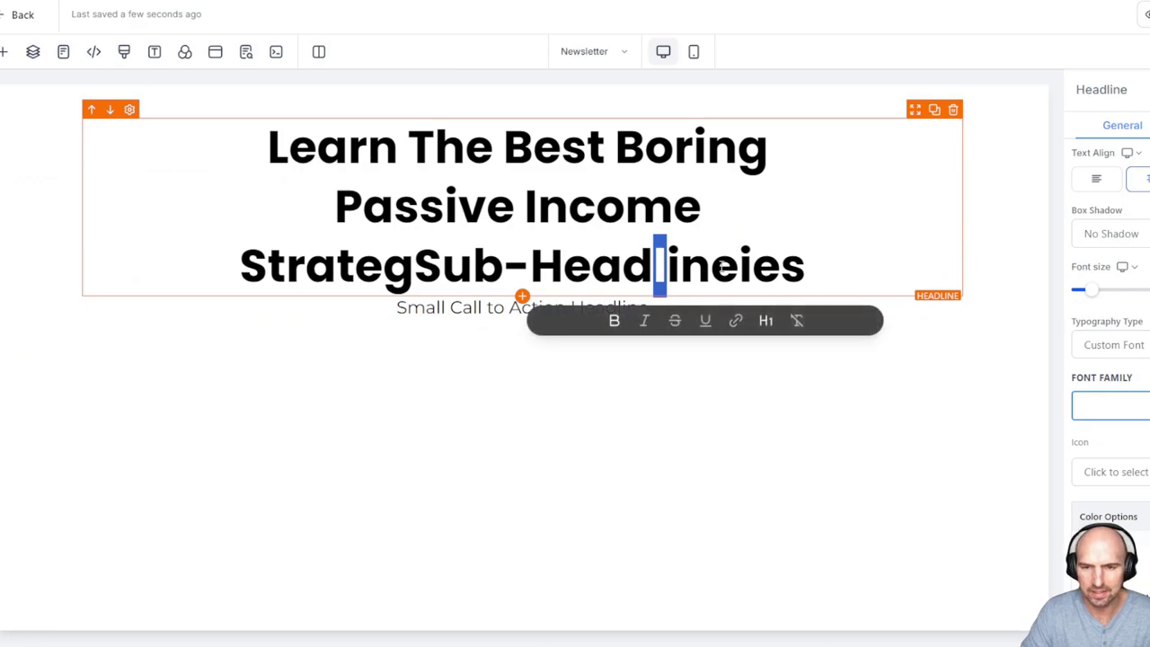
{"action": "left_click", "coordinate": [721, 265]}
{"action": "left_click_drag", "start_coordinate": [414, 265], "coordinate": [729, 260]}
{"action": "key", "text": "BackSpace"}
Paste 'Every week (Sundays) We'll Send You The Top Online Strategies That Worked This Week.' into the sub-headline
{"action": "left_click", "coordinate": [647, 308]}
{"action": "triple_click", "coordinate": [649, 308]}
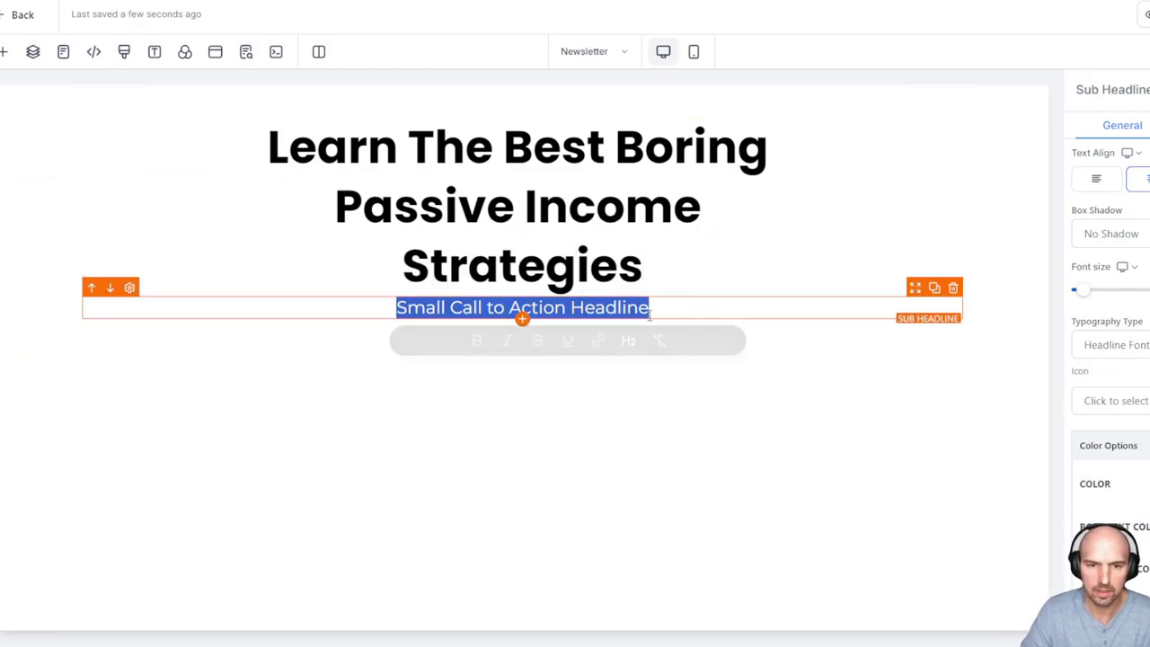
{"action": "key", "text": "ctrl+v"}
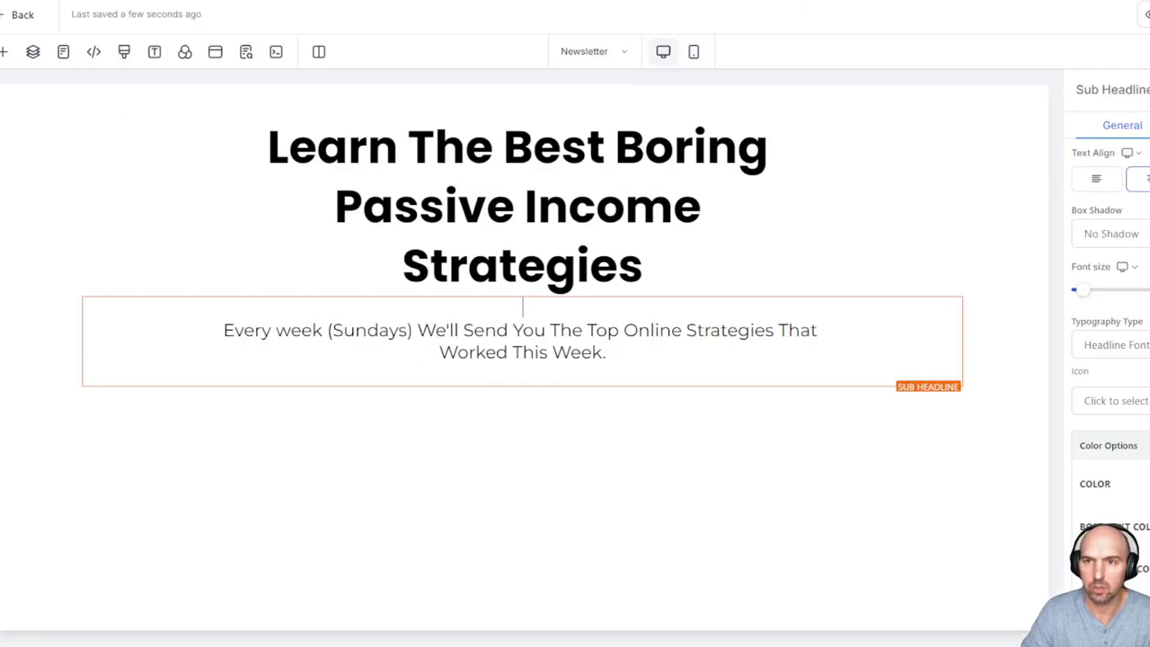
Place an Image element above the headline and choose the mascot picture from My Media
{"action": "left_click", "coordinate": [5, 54]}
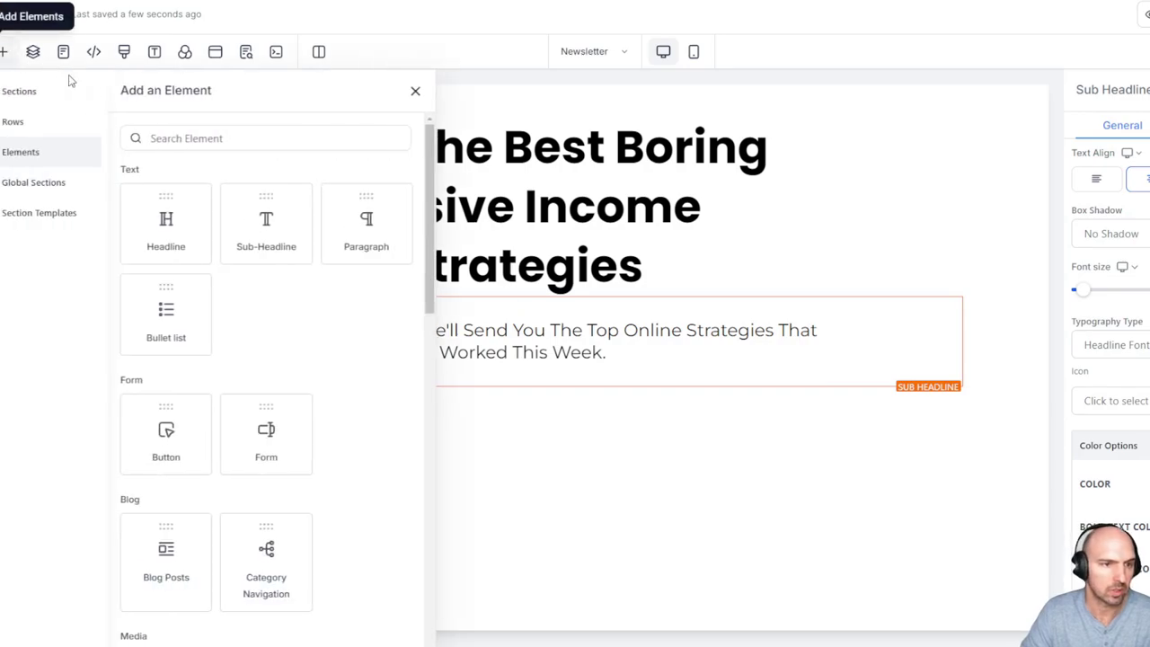
{"action": "scroll", "coordinate": [166, 323], "scroll_direction": "down", "scroll_amount": 5}
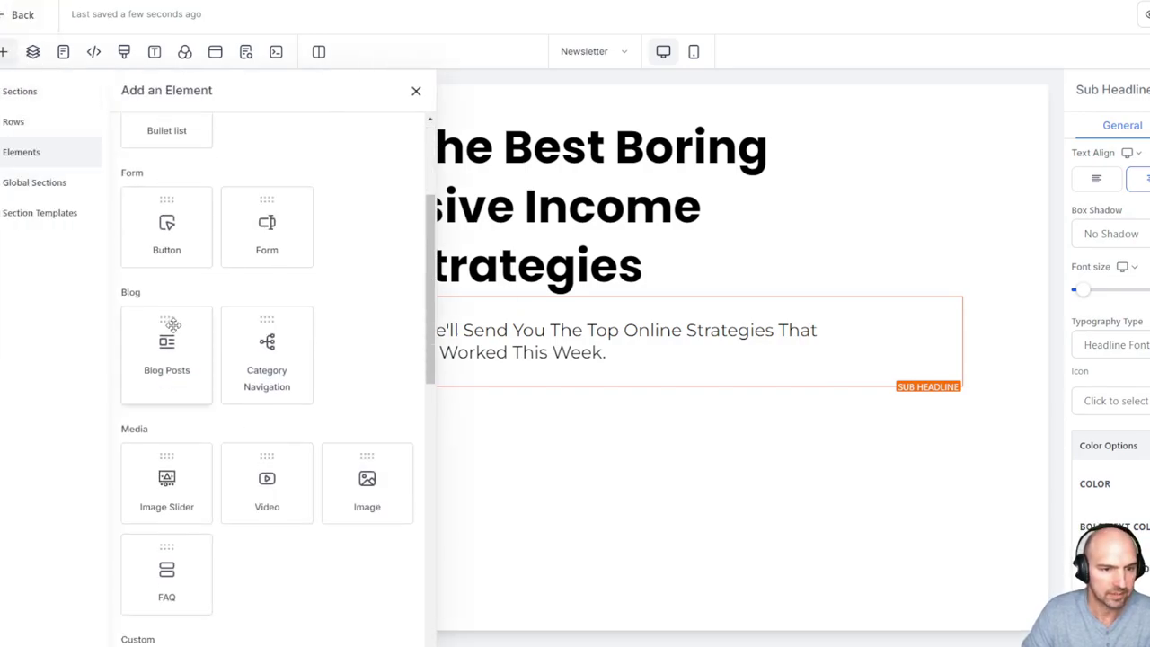
{"action": "left_click_drag", "start_coordinate": [365, 336], "coordinate": [617, 138]}
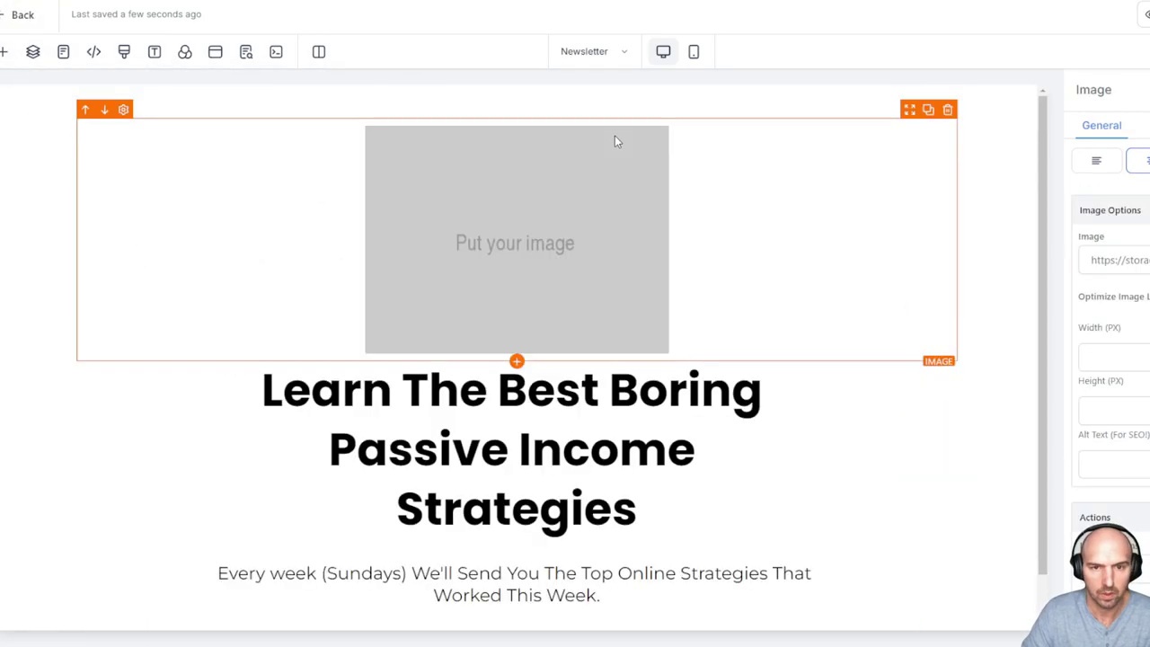
{"action": "left_click", "coordinate": [245, 51]}
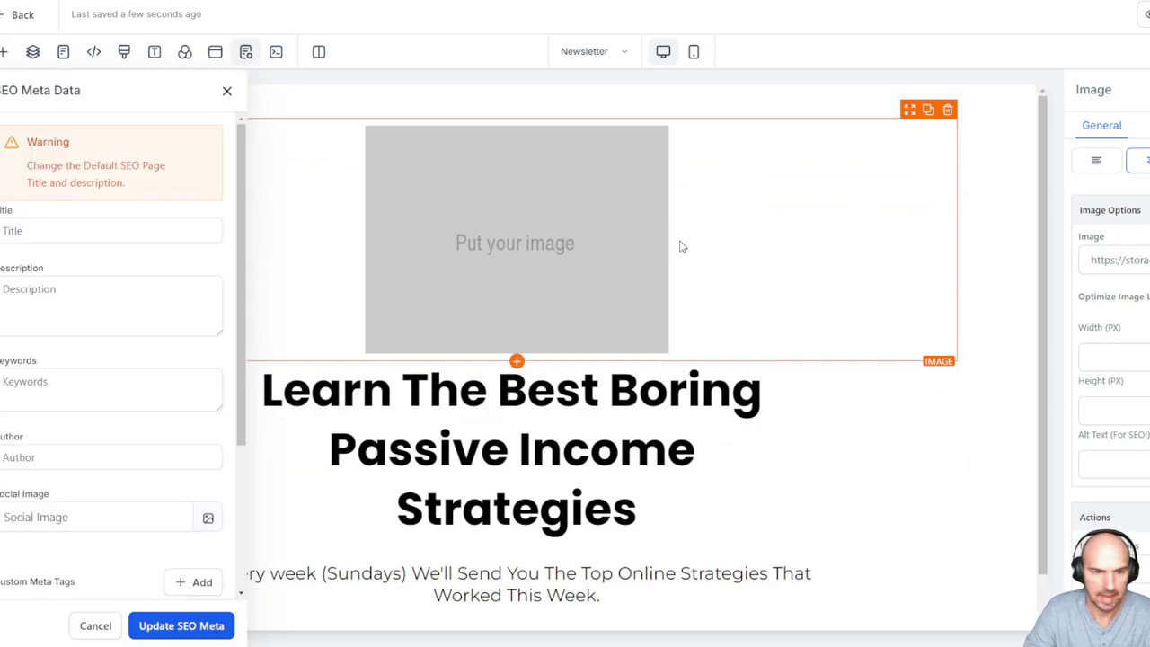
{"action": "double_click", "coordinate": [859, 263]}
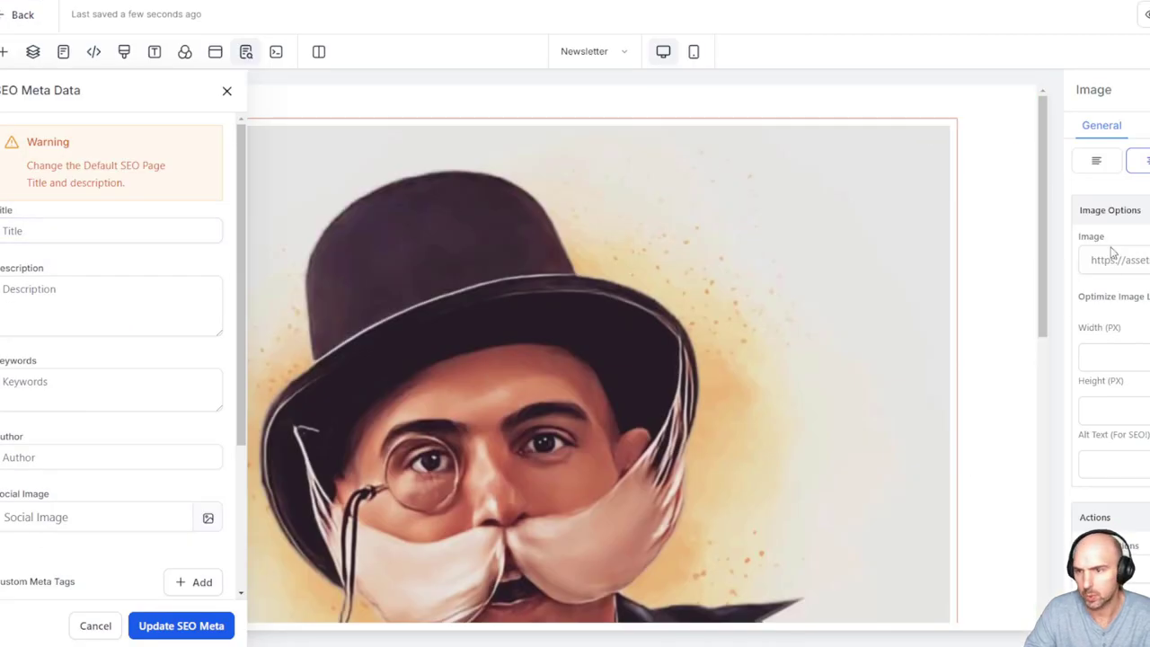
Set the mascot image width to 75 px
{"action": "left_click", "coordinate": [1139, 357]}
{"action": "type", "text": "50"}
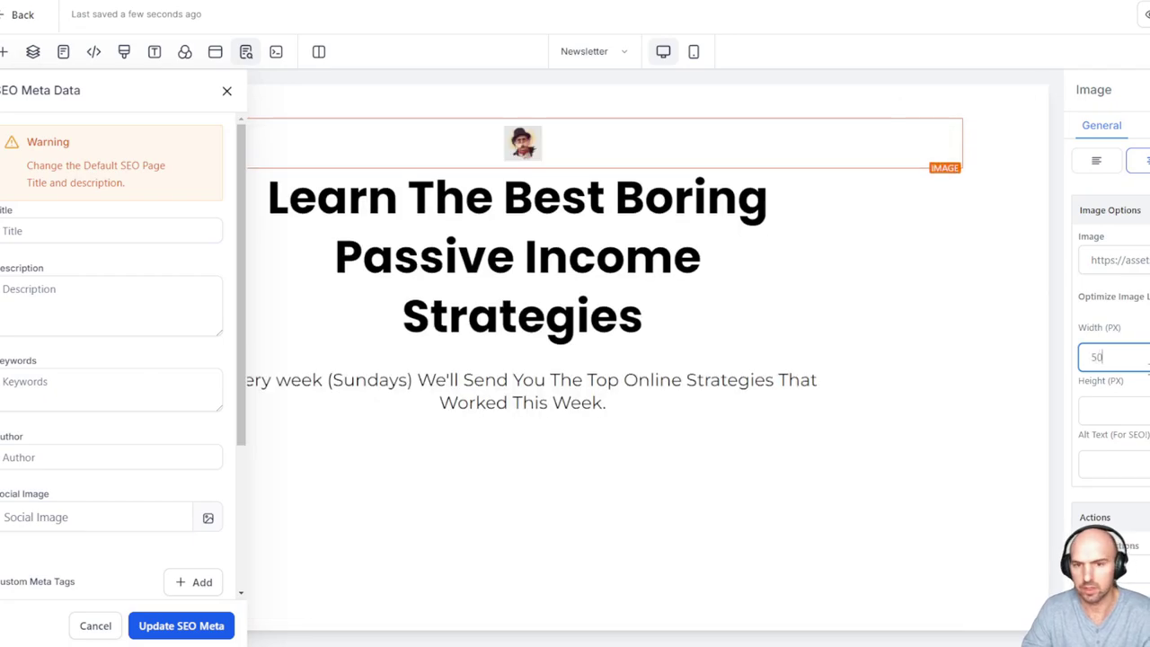
{"action": "left_click_drag", "start_coordinate": [1147, 364], "coordinate": [1081, 366]}
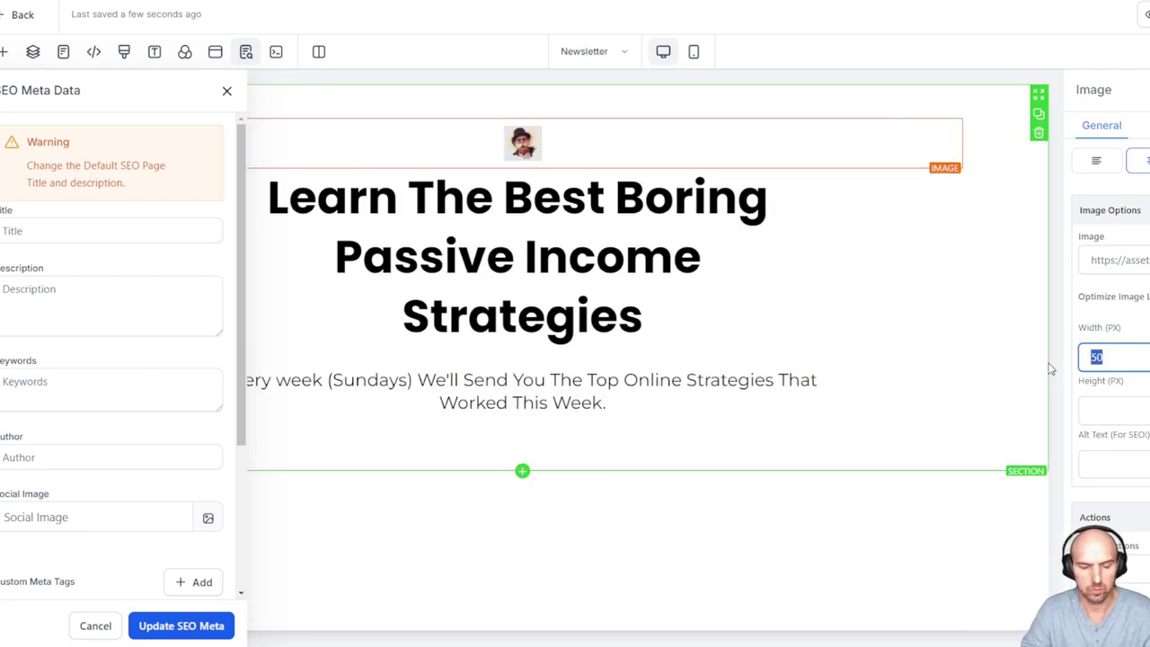
{"action": "type", "text": "75"}
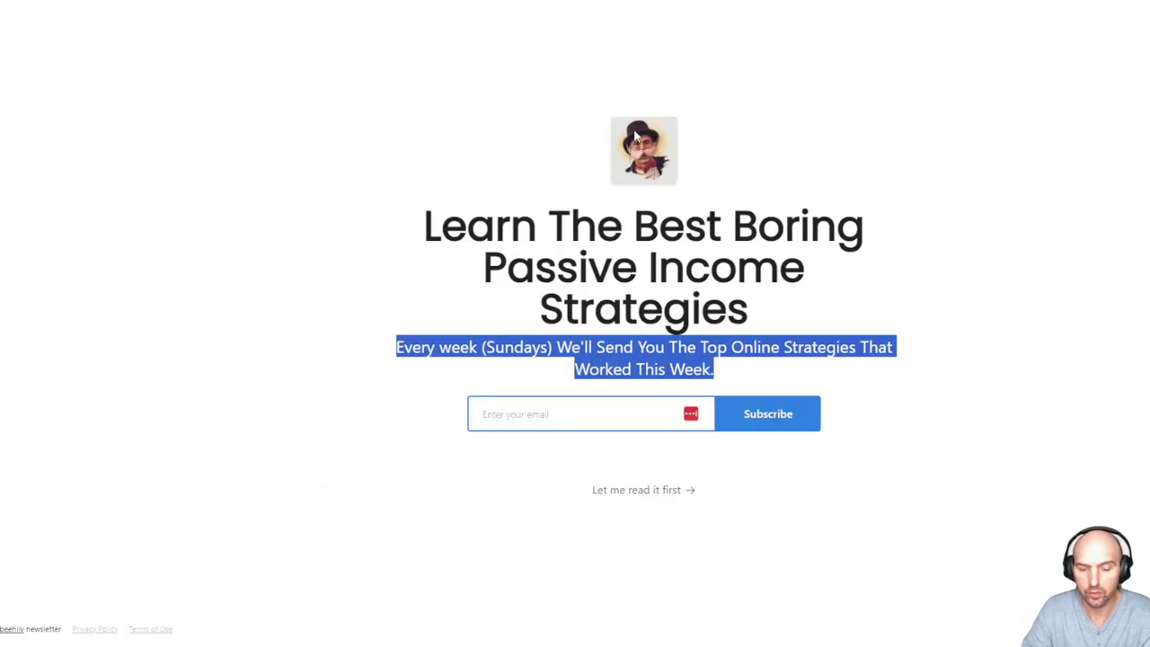
Confirm the beehiiv mascot is 96×96 and set the funnel image width to 97 px
{"action": "key", "text": "F12"}
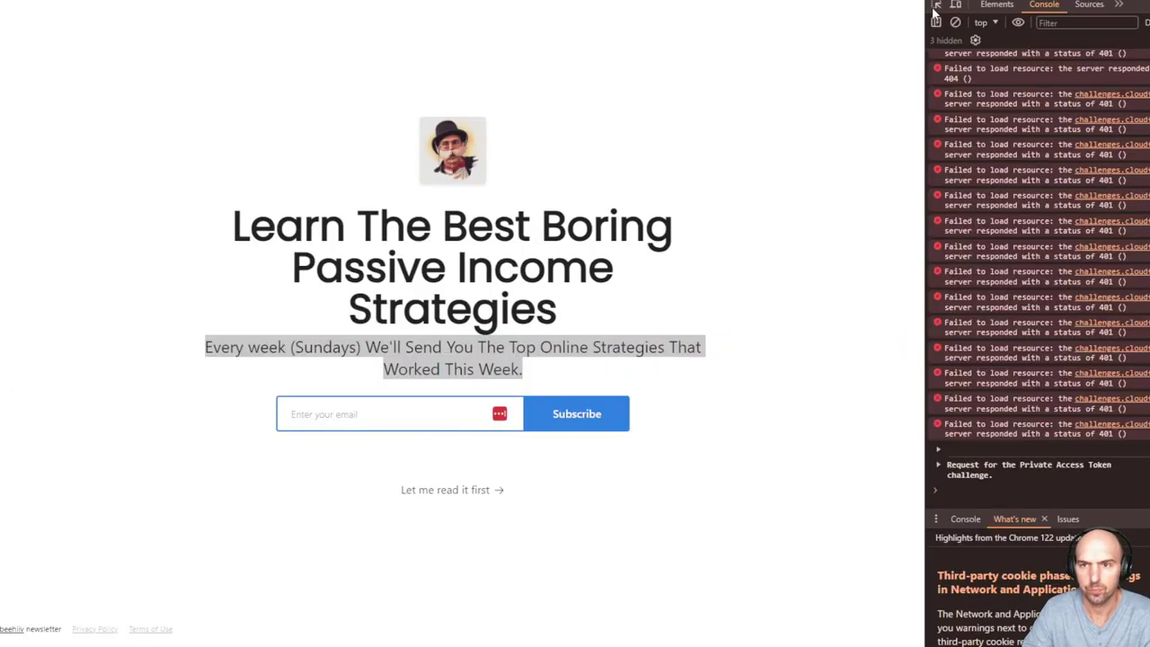
{"action": "left_click", "coordinate": [937, 6]}
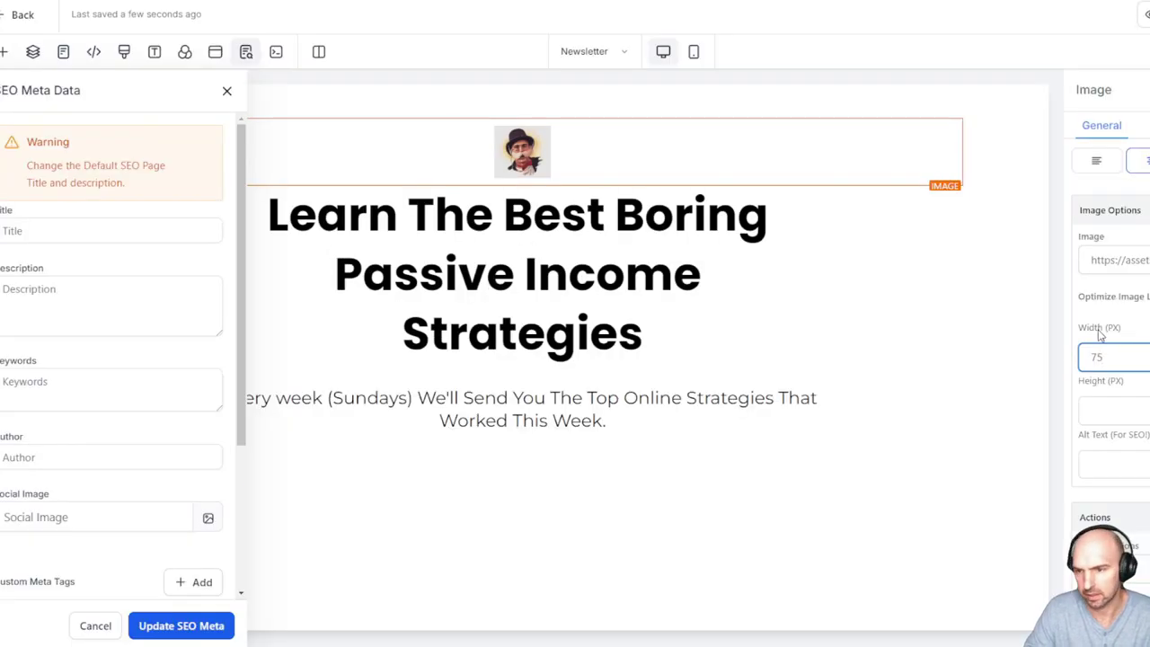
{"action": "left_click_drag", "start_coordinate": [1107, 357], "coordinate": [1063, 361]}
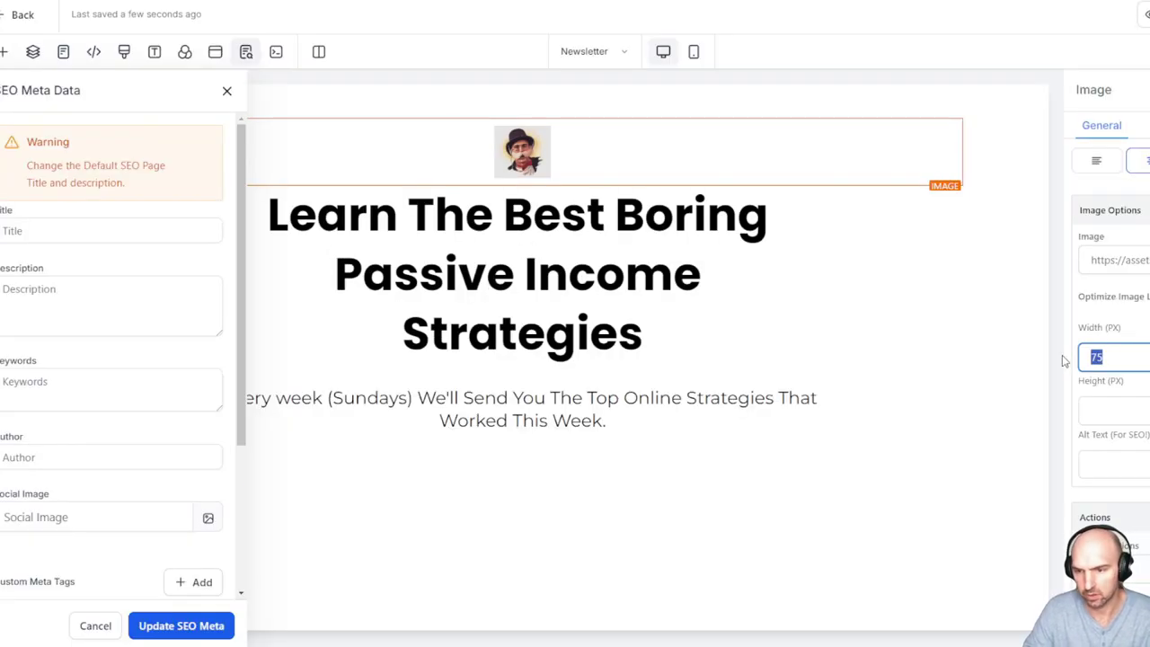
{"action": "type", "text": "97"}
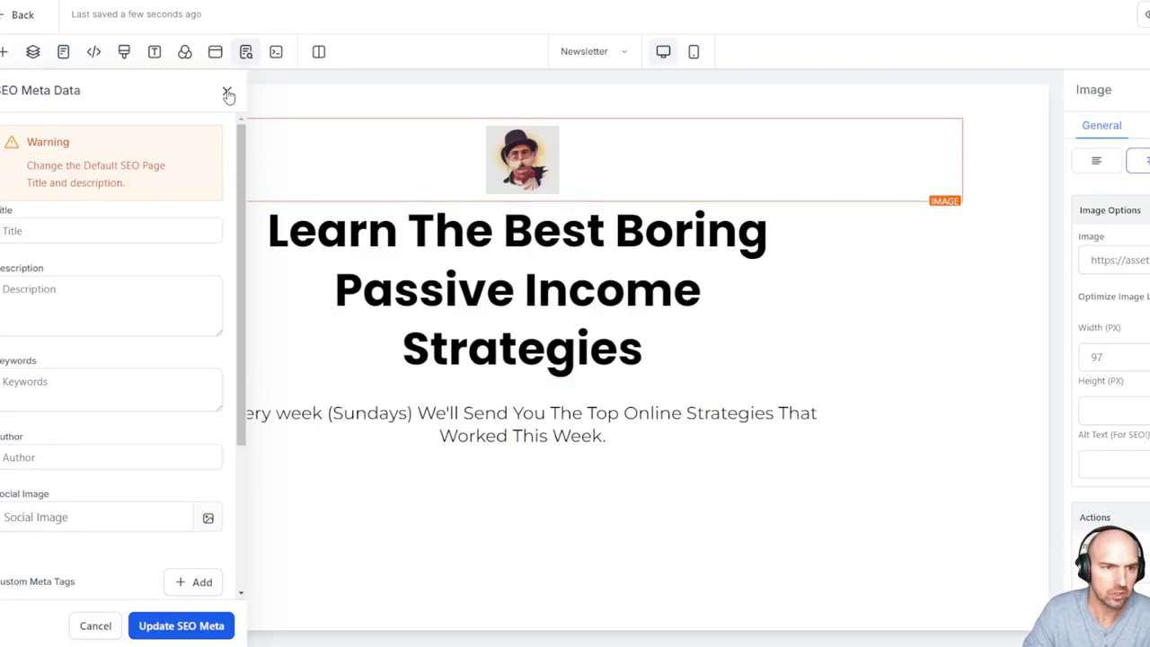
Close the SEO Meta Data panel and DevTools, then select the beehiiv headline text
{"action": "left_click", "coordinate": [227, 94]}
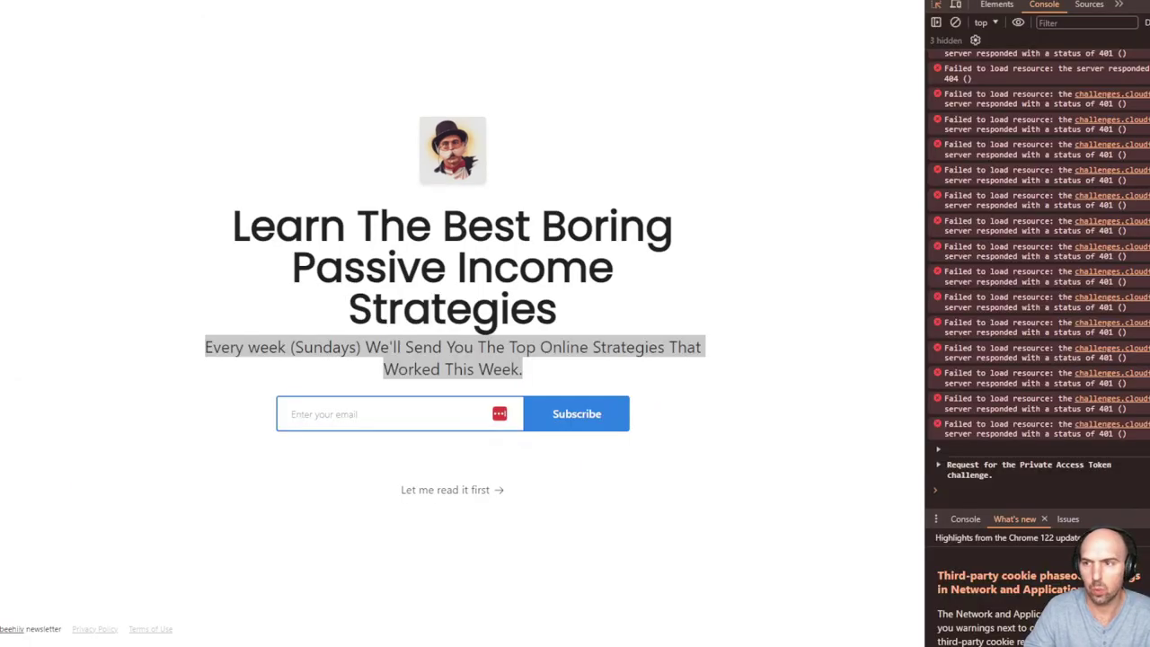
{"action": "key", "text": "F12"}
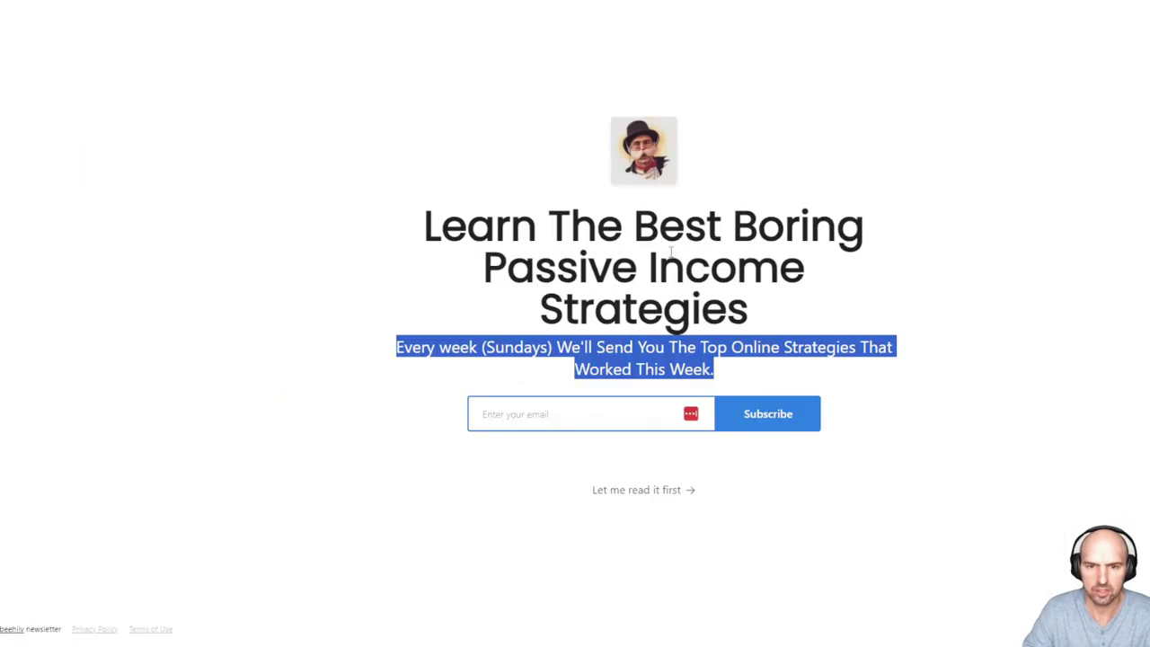
{"action": "left_click_drag", "start_coordinate": [536, 224], "coordinate": [636, 224]}
{"action": "triple_click", "coordinate": [431, 235]}
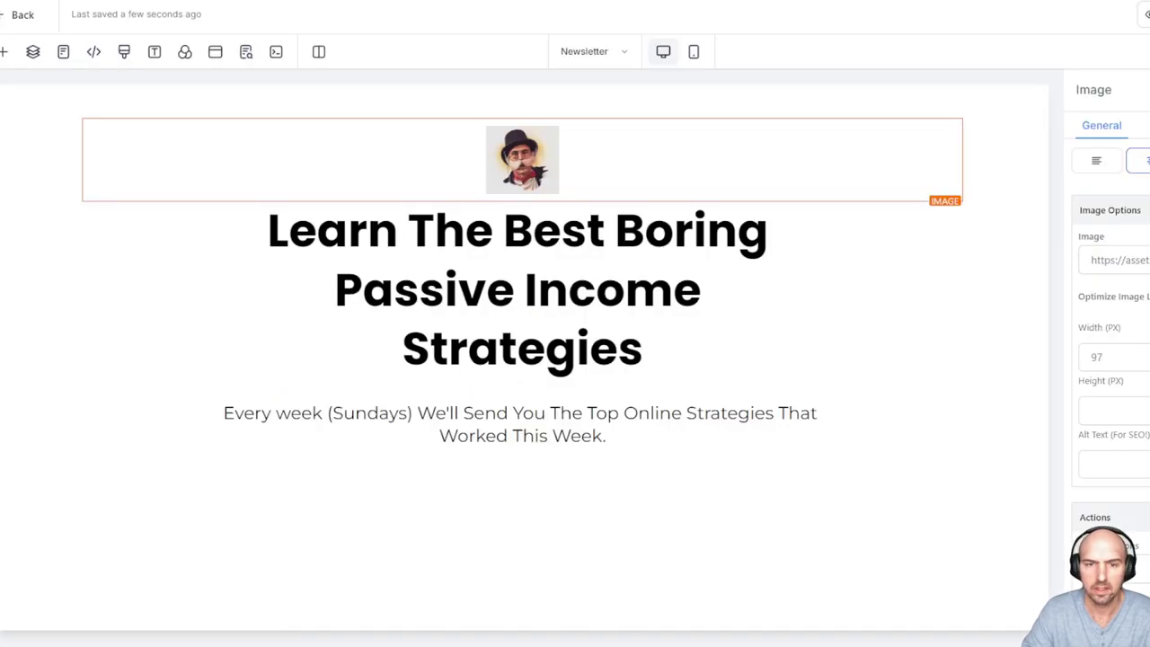
Unbold the entire three-line headline with Ctrl+B, then bring up the elements list
{"action": "left_click", "coordinate": [620, 260]}
{"action": "left_click_drag", "start_coordinate": [335, 289], "coordinate": [711, 289]}
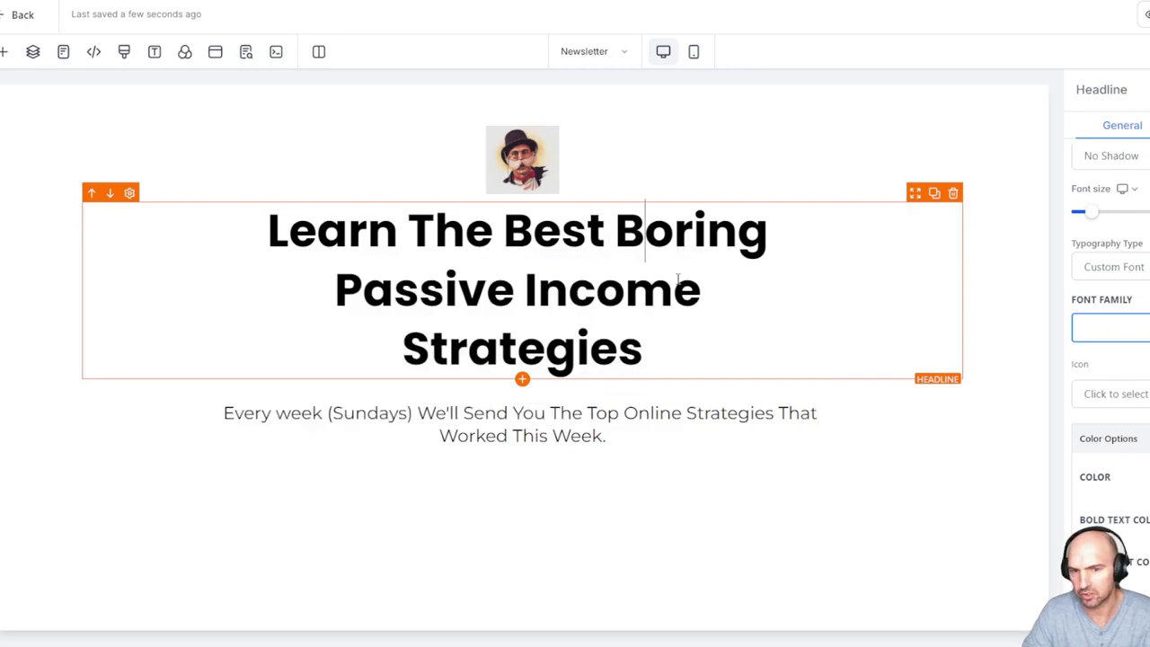
{"action": "left_click_drag", "start_coordinate": [643, 355], "coordinate": [261, 225]}
{"action": "key", "text": "ctrl+b"}
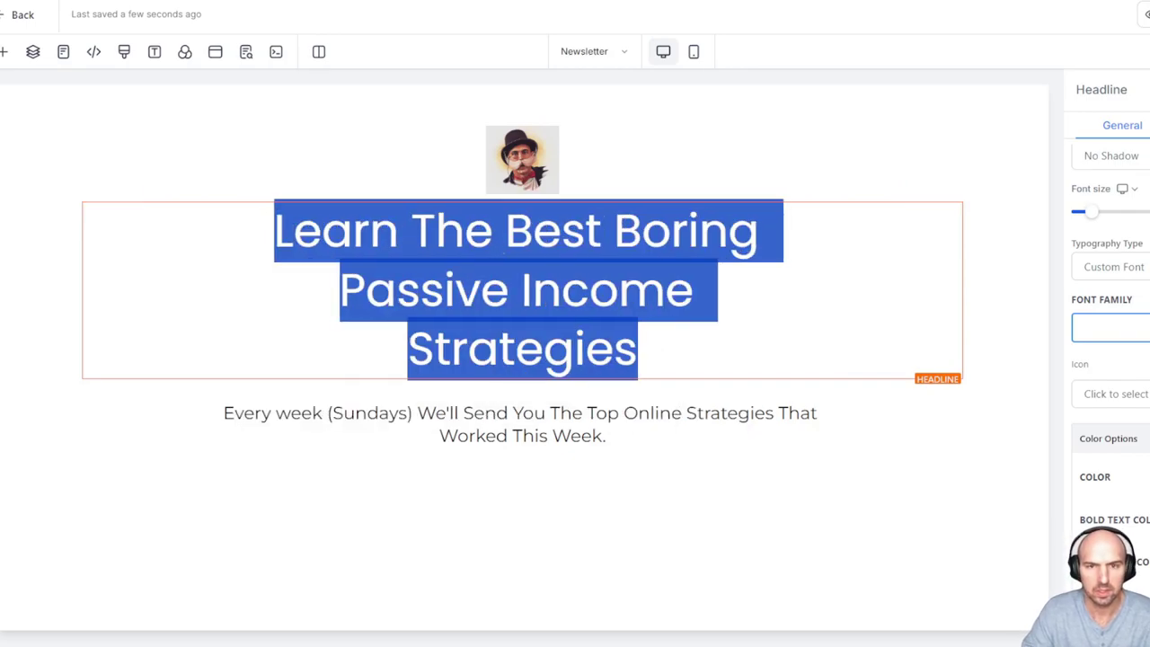
{"action": "left_click", "coordinate": [726, 196]}
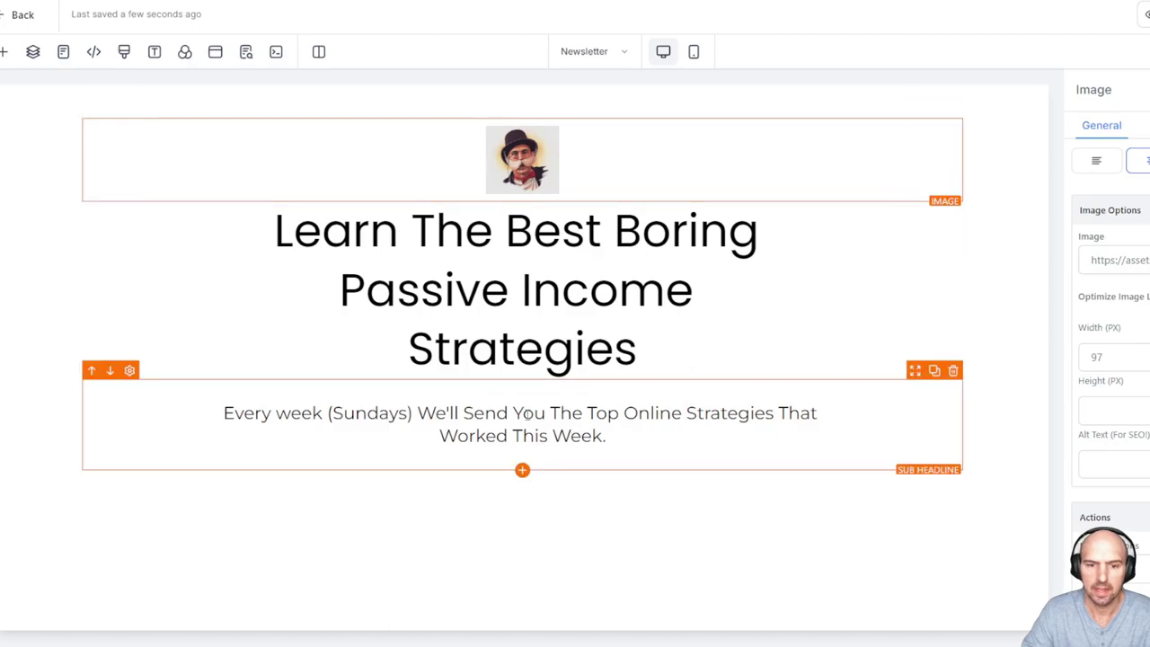
{"action": "left_click", "coordinate": [7, 54]}
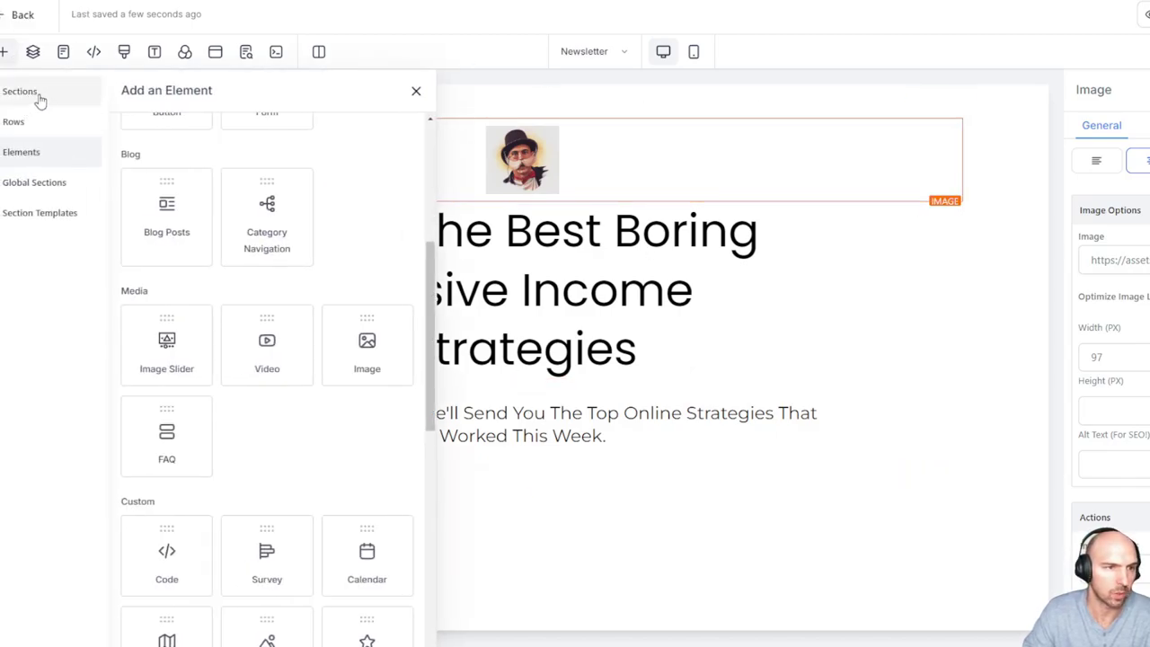
{"action": "scroll", "coordinate": [206, 329], "scroll_direction": "up", "scroll_amount": 4}
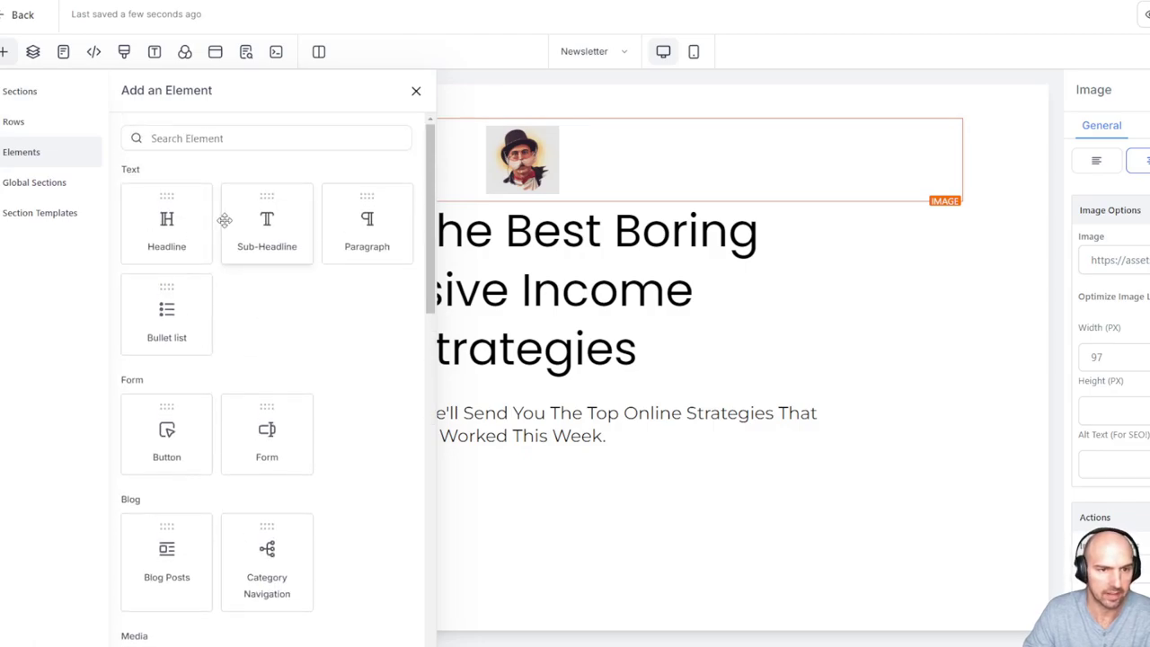
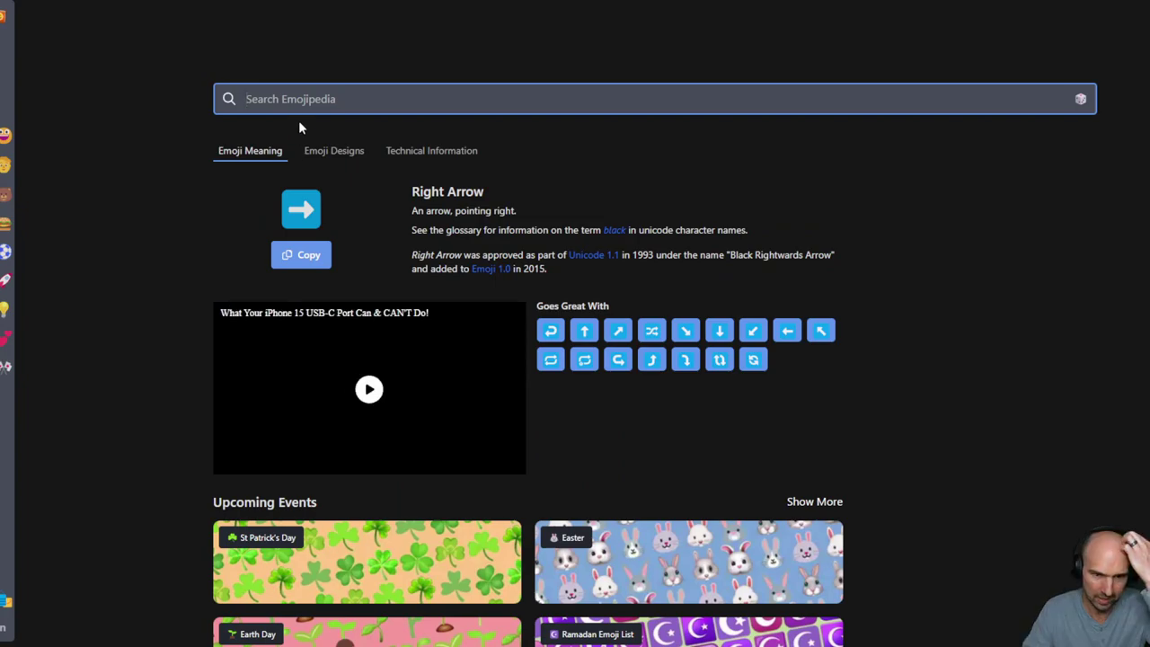
Search Emojipedia for 'right' and copy the Right Arrow ➡️ emoji from the page address
{"action": "left_click", "coordinate": [311, 101]}
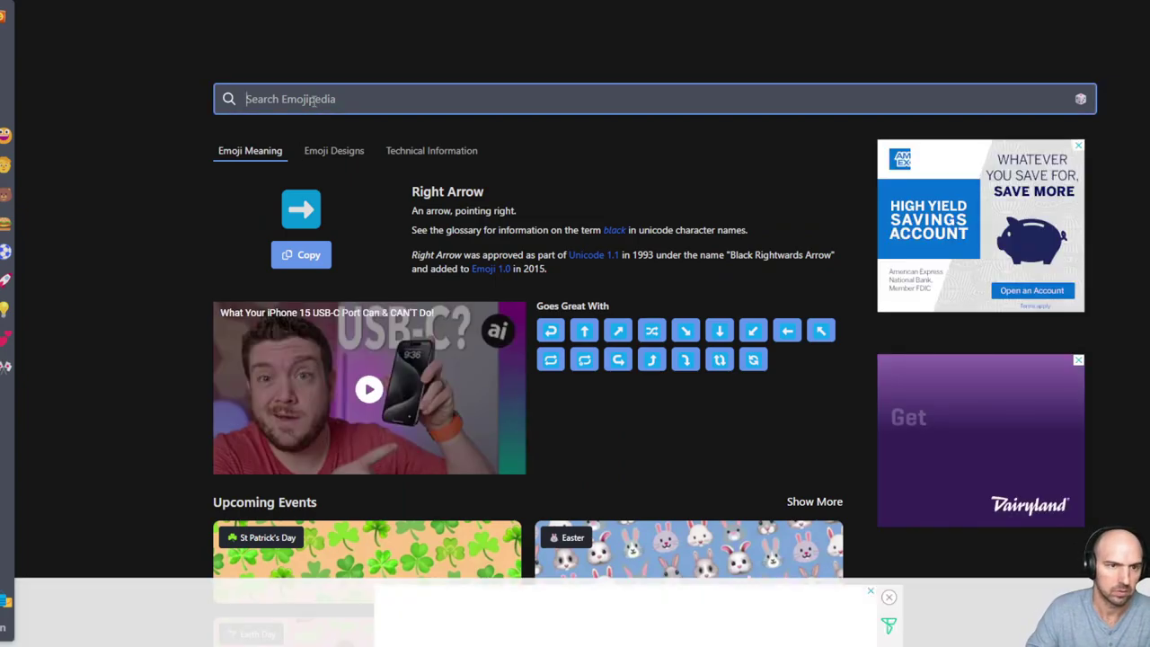
{"action": "type", "text": "right"}
{"action": "key", "text": "Return"}
{"action": "scroll", "coordinate": [455, 288], "scroll_direction": "down", "scroll_amount": 8}
{"action": "scroll", "coordinate": [455, 286], "scroll_direction": "down", "scroll_amount": 10}
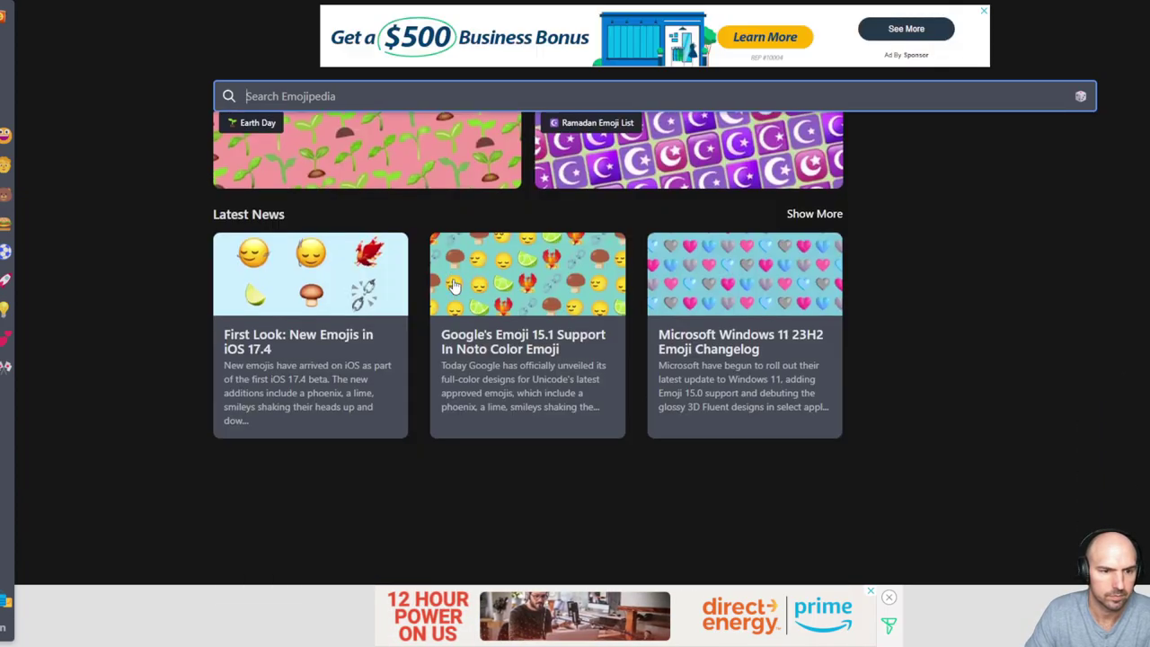
{"action": "scroll", "coordinate": [453, 284], "scroll_direction": "up", "scroll_amount": 11}
{"action": "scroll", "coordinate": [451, 276], "scroll_direction": "up", "scroll_amount": 5}
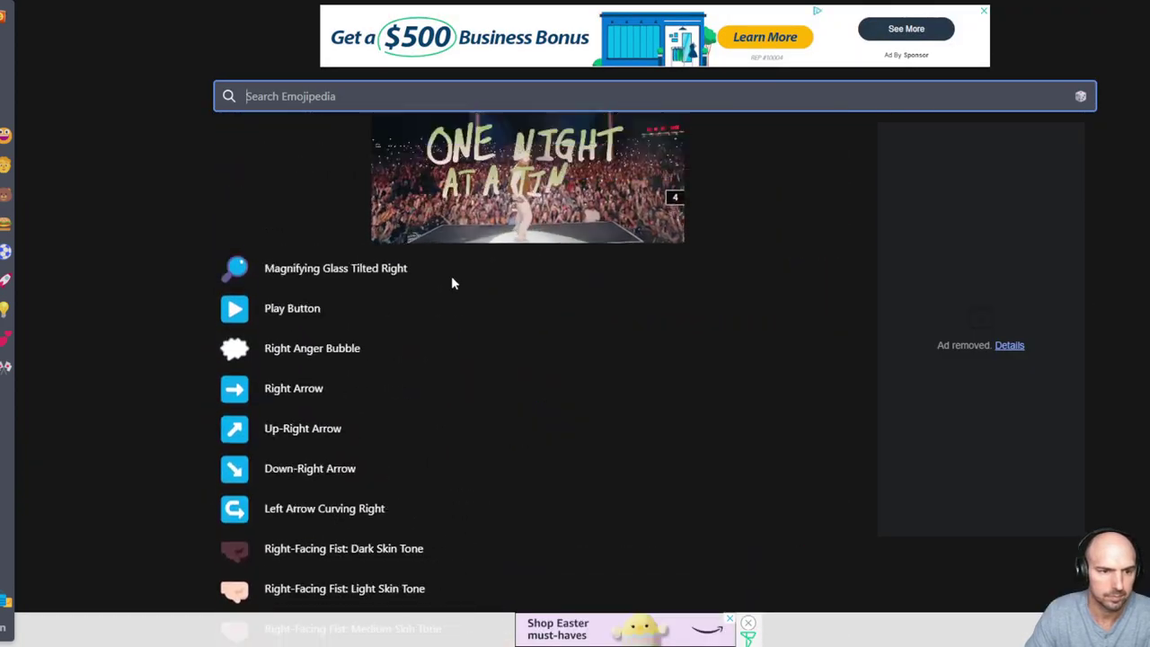
{"action": "left_click", "coordinate": [282, 8]}
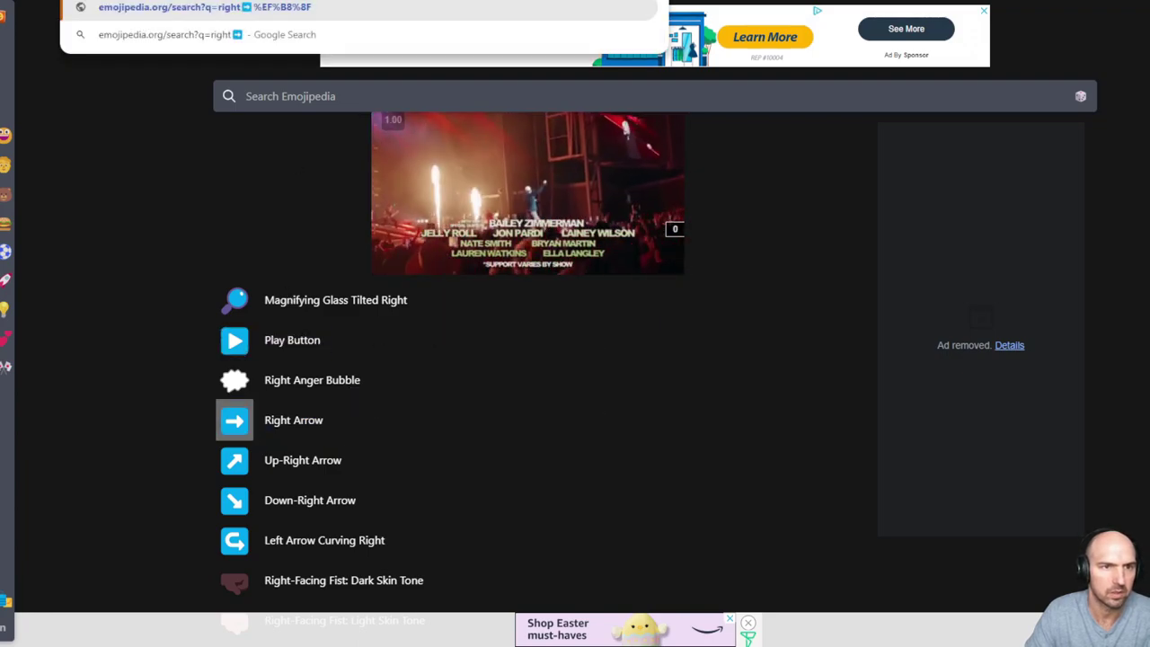
{"action": "key", "text": "BackSpace"}
{"action": "key", "text": "BackSpace"}
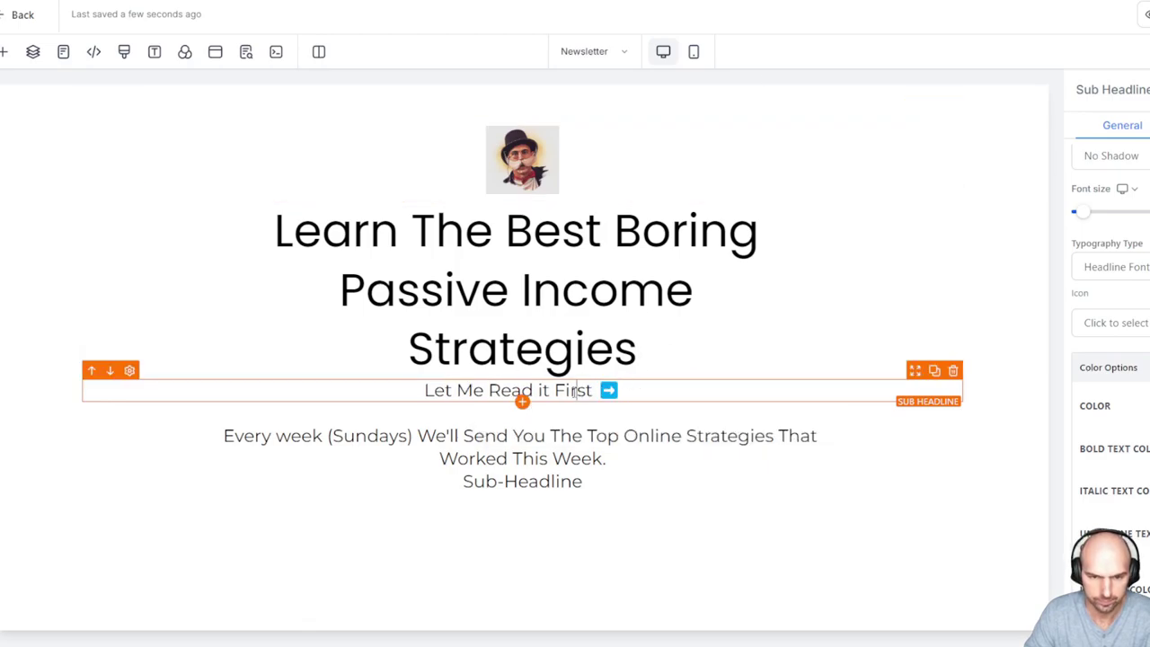
Give the Let Me Read it First ➡️ sub-headline a custom mid-grey text colour
{"action": "left_click_drag", "start_coordinate": [437, 388], "coordinate": [673, 386]}
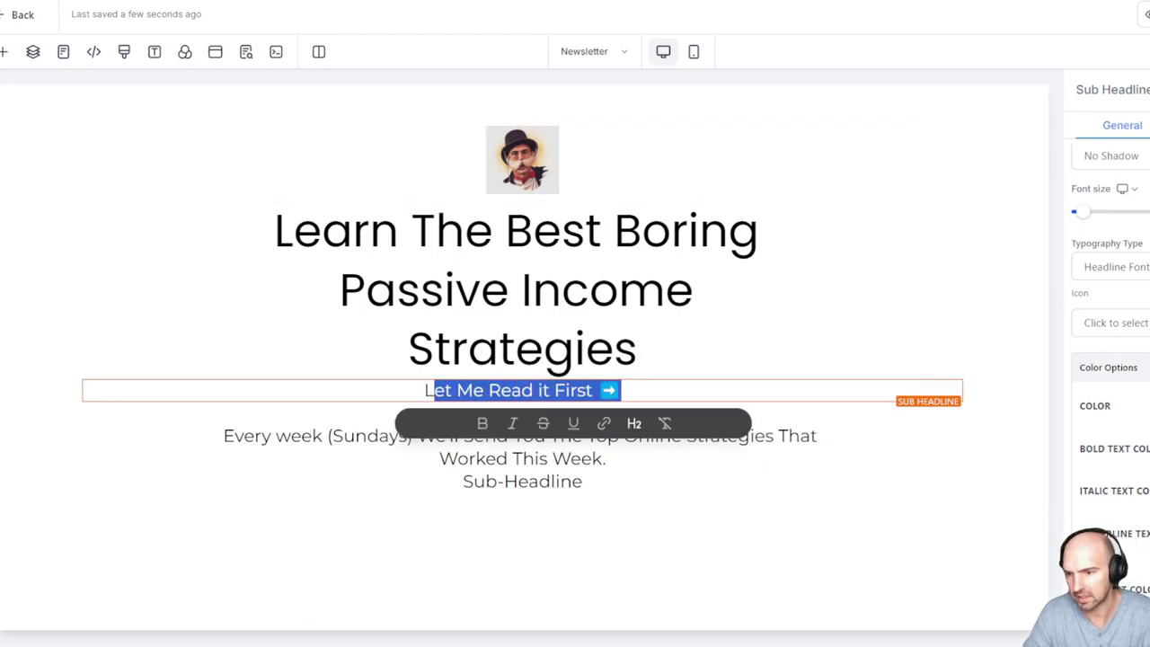
{"action": "scroll", "coordinate": [1115, 314], "scroll_direction": "down", "scroll_amount": 2}
{"action": "left_click", "coordinate": [1114, 267]}
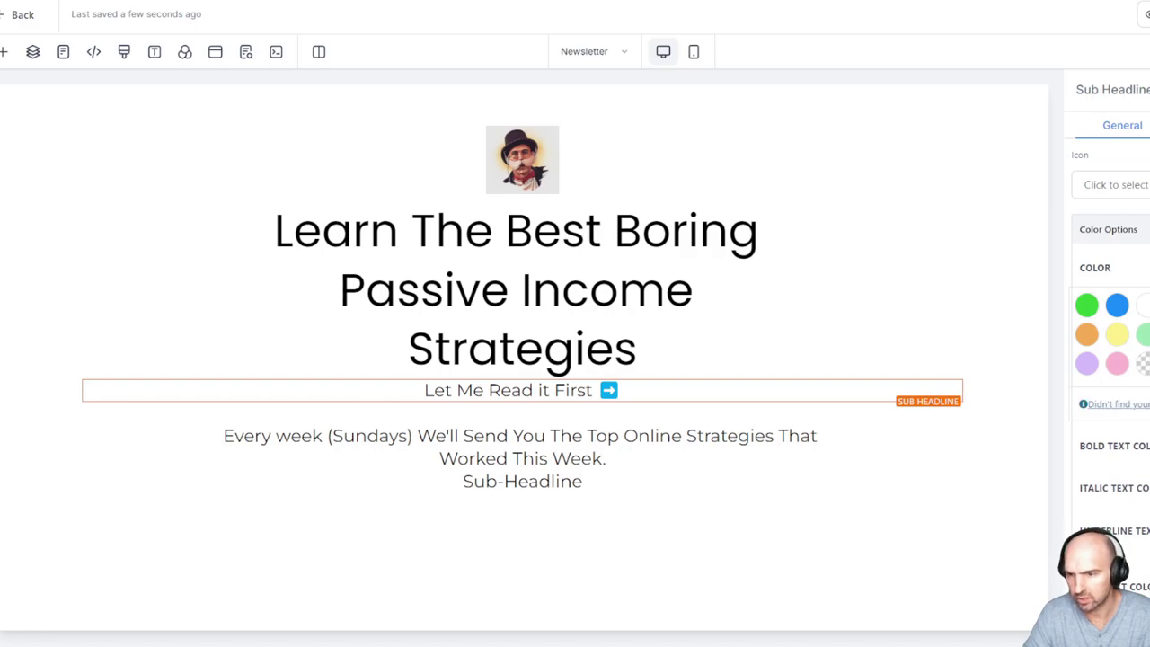
{"action": "left_click", "coordinate": [1114, 403]}
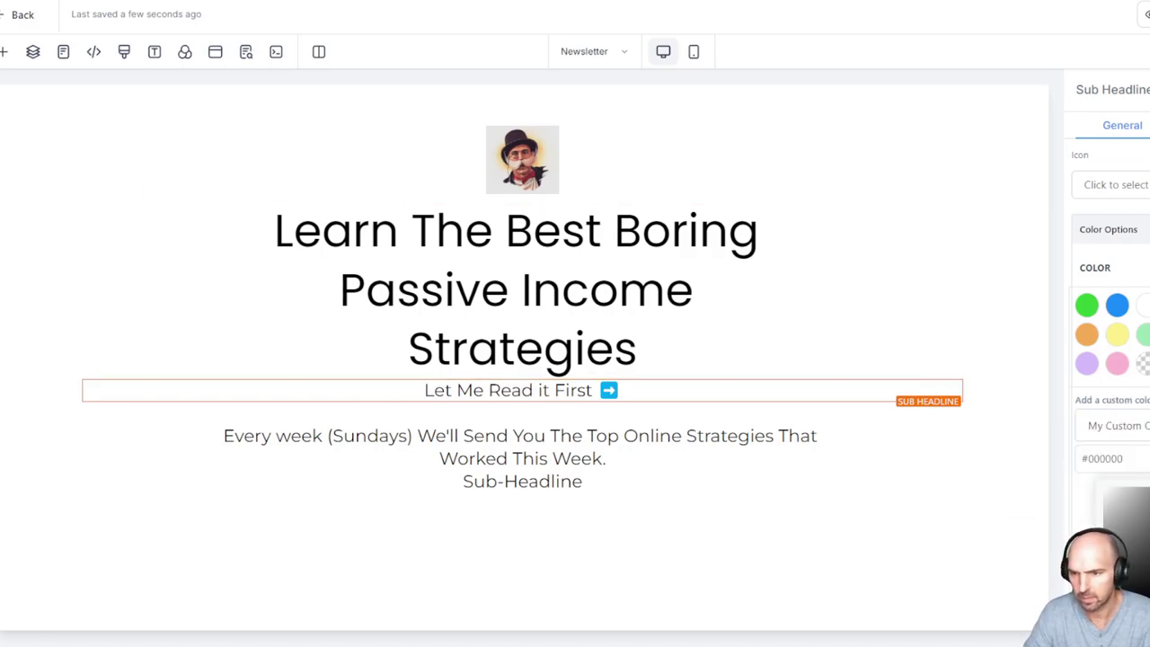
{"action": "left_click_drag", "start_coordinate": [1117, 497], "coordinate": [1112, 507]}
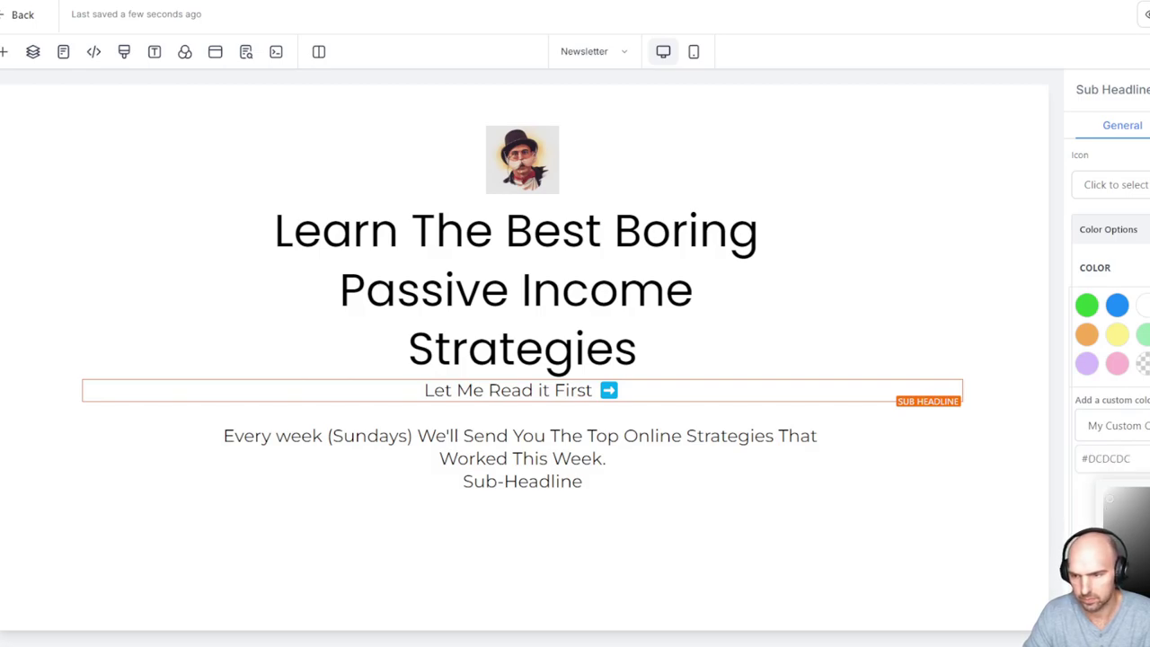
{"action": "scroll", "coordinate": [1113, 359], "scroll_direction": "down", "scroll_amount": 3}
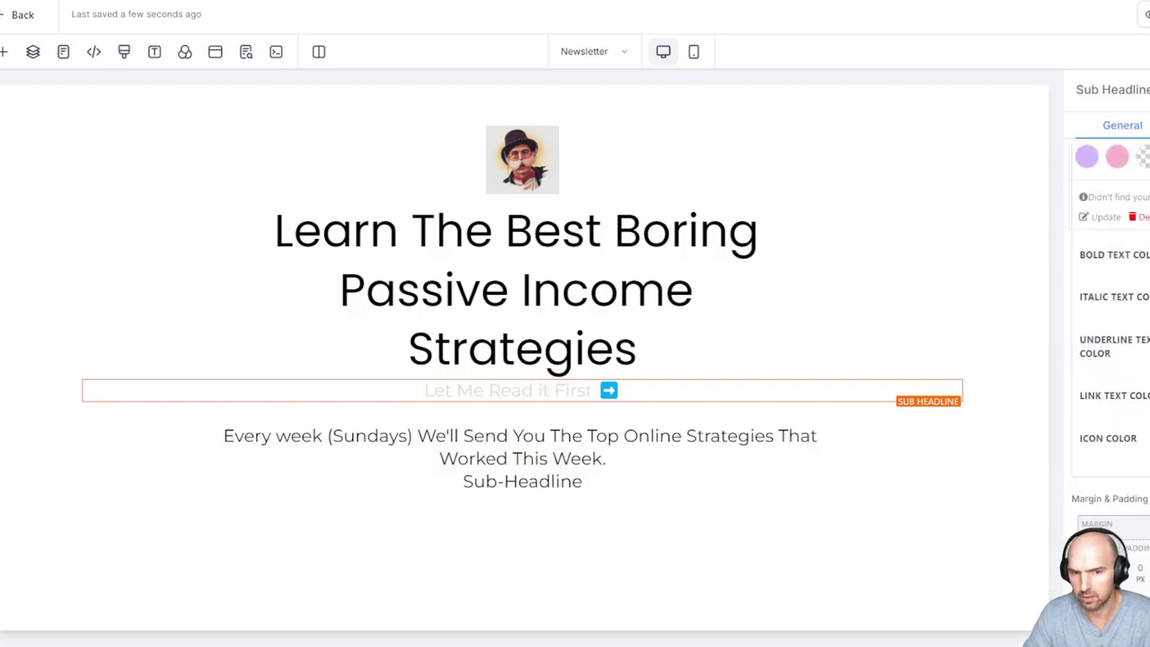
{"action": "left_click", "coordinate": [483, 388]}
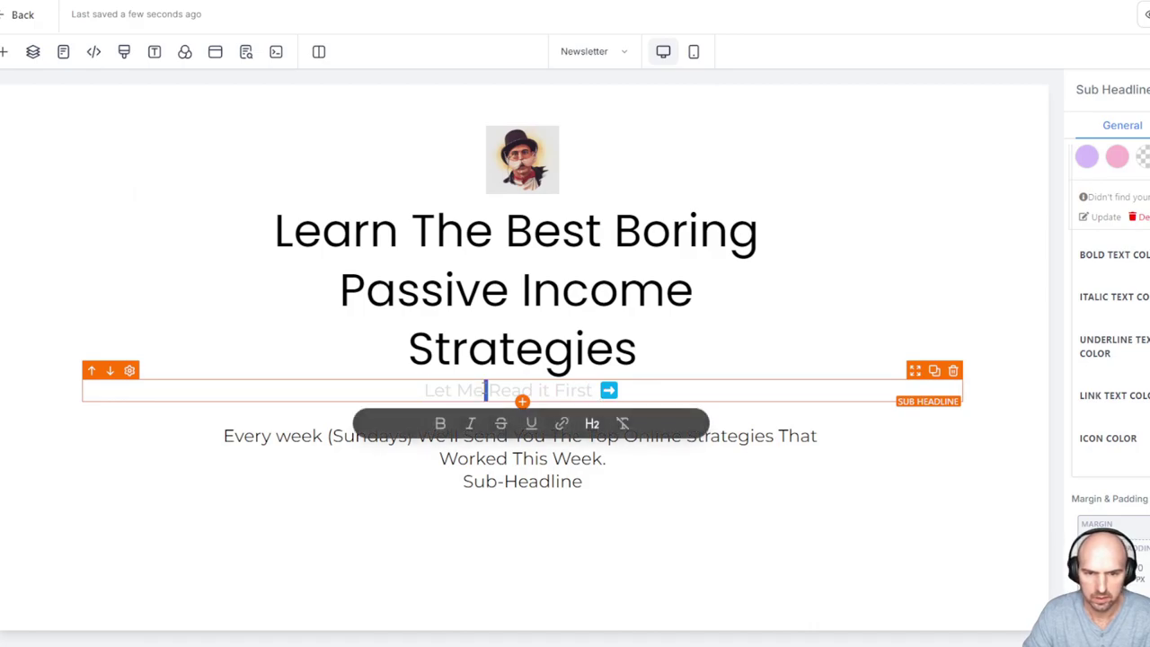
{"action": "left_click_drag", "start_coordinate": [425, 390], "coordinate": [596, 390]}
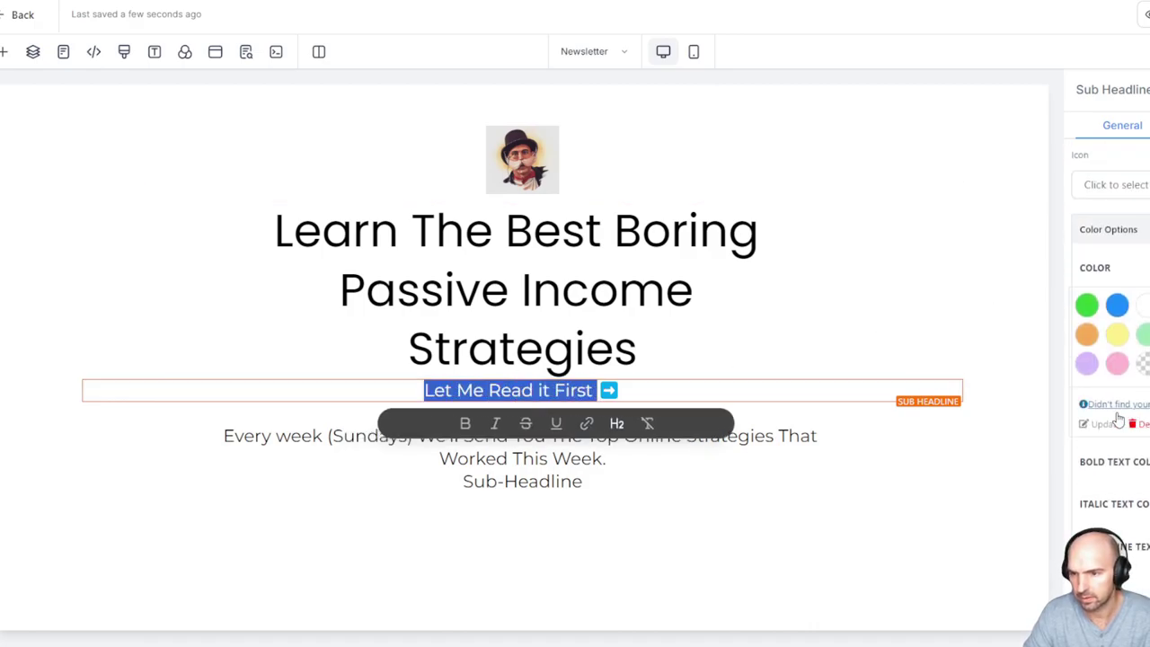
{"action": "left_click", "coordinate": [1107, 423]}
{"action": "left_click_drag", "start_coordinate": [1122, 523], "coordinate": [1136, 536]}
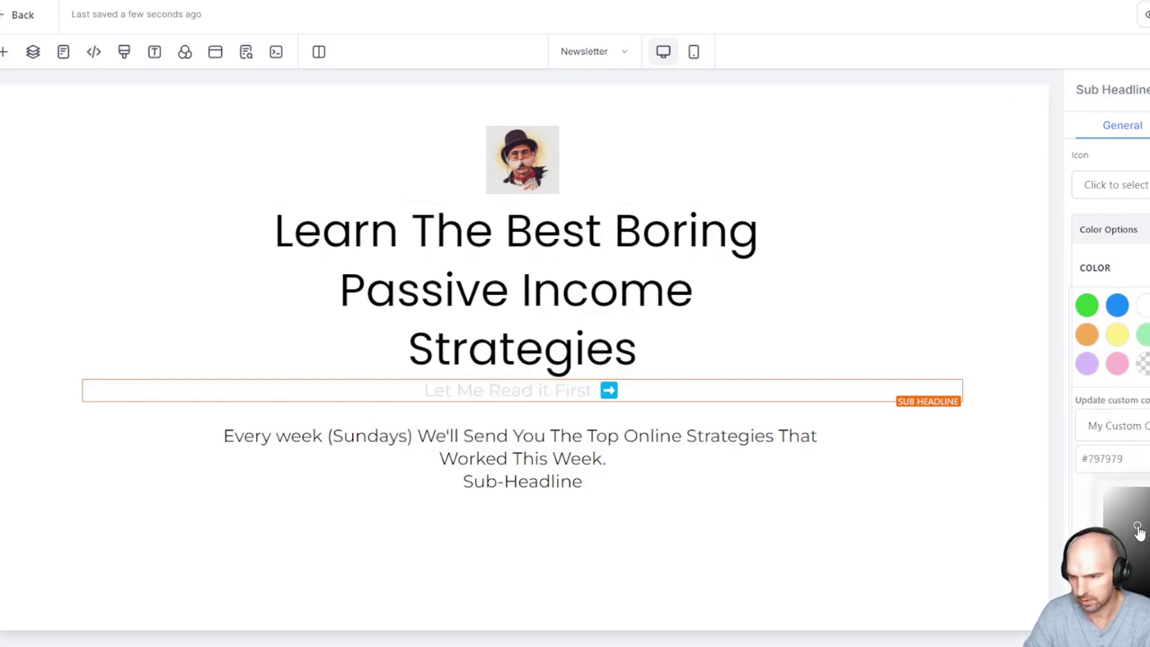
{"action": "scroll", "coordinate": [1113, 359], "scroll_direction": "down", "scroll_amount": 2}
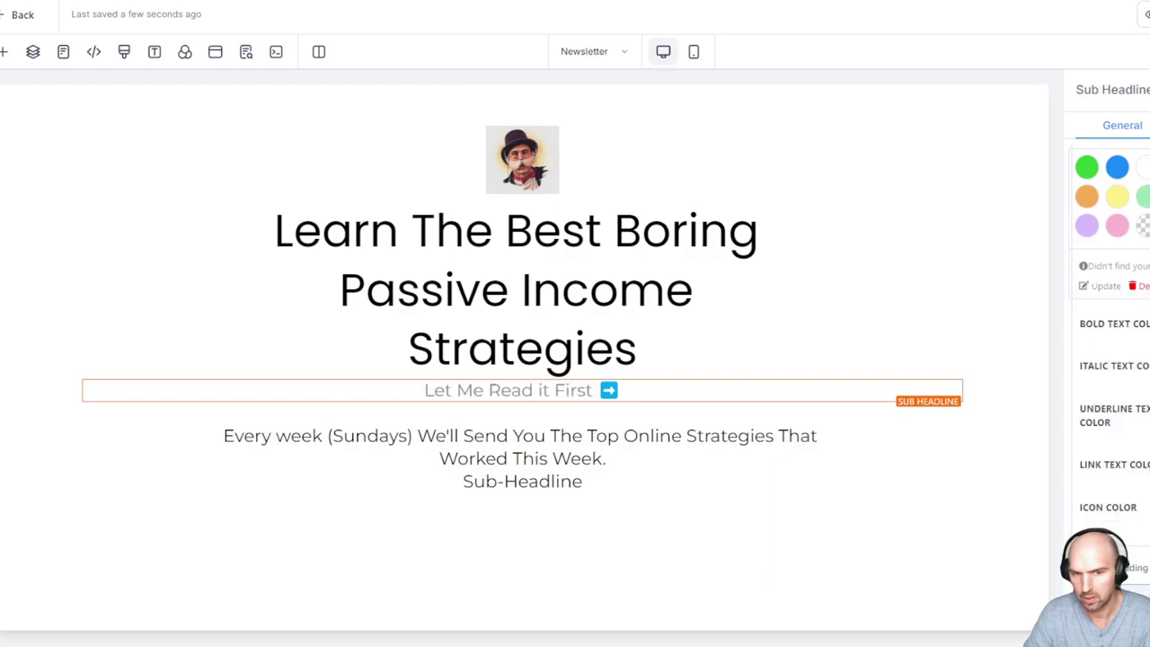
{"action": "left_click", "coordinate": [742, 354]}
Lower the sub-headline's font size one step on the Font size slider
{"action": "triple_click", "coordinate": [593, 388]}
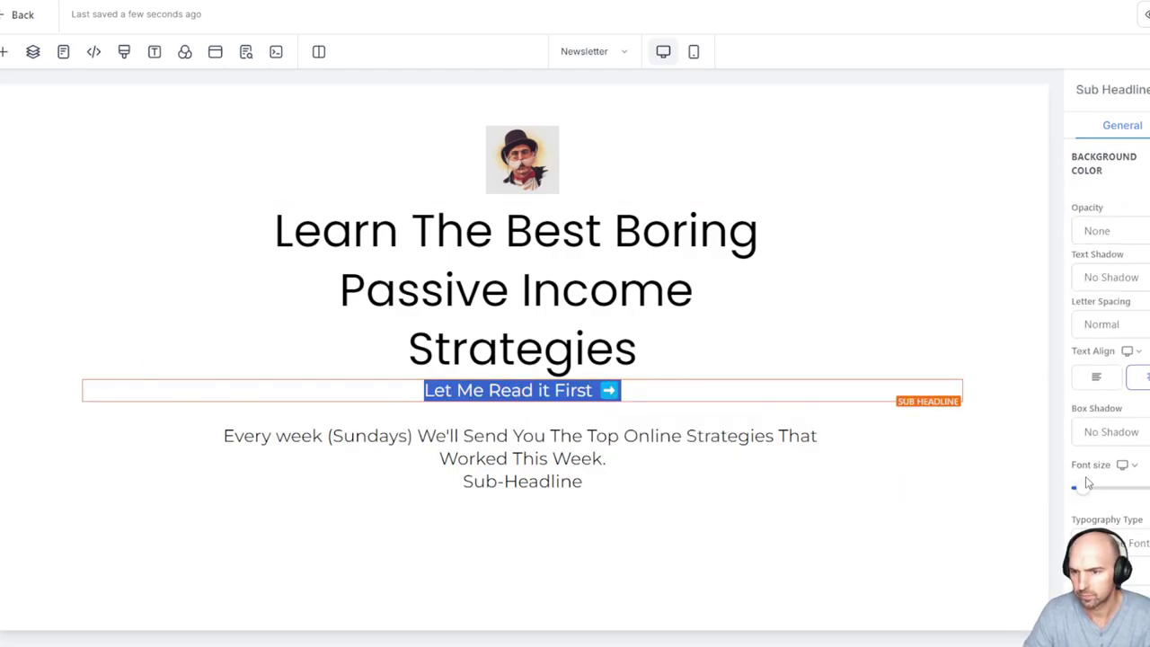
{"action": "left_click", "coordinate": [1083, 487]}
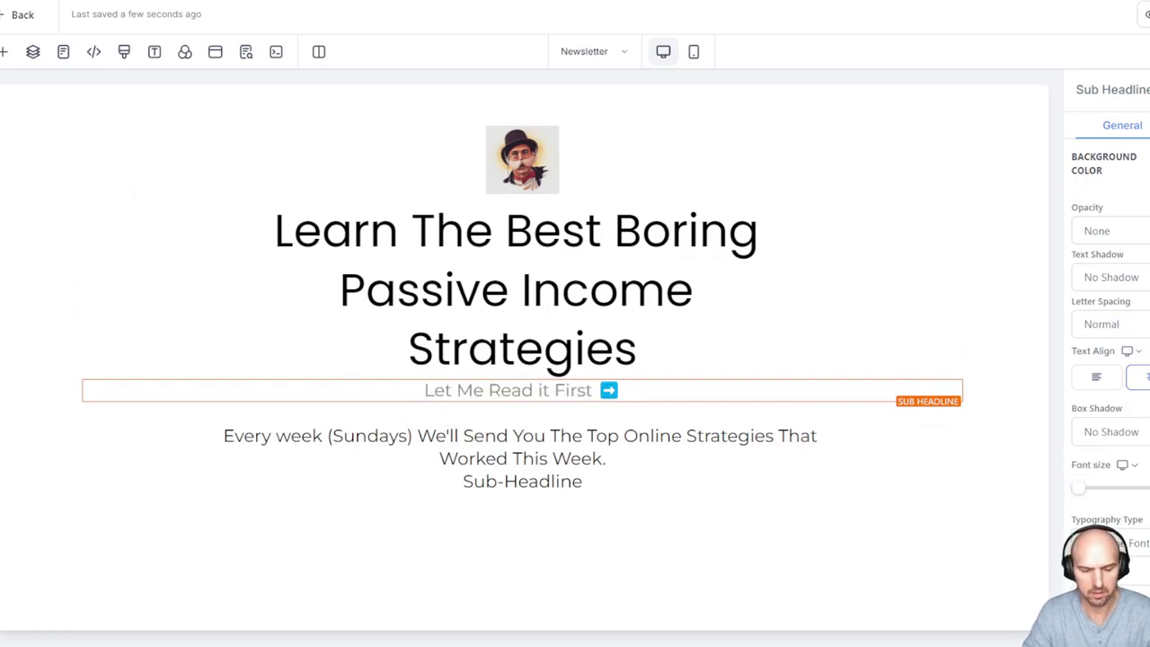
{"action": "key", "text": "Left"}
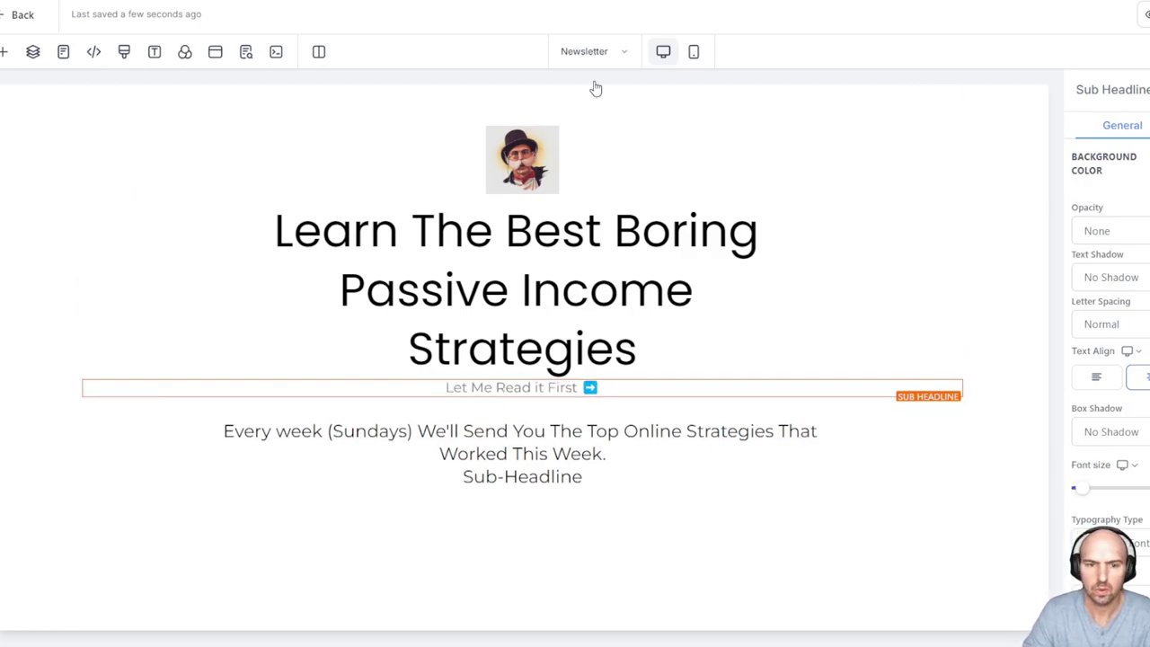
Delete the leftover 'Sub-Headline' placeholder text
{"action": "left_click", "coordinate": [667, 351]}
{"action": "left_click_drag", "start_coordinate": [635, 452], "coordinate": [262, 396]}
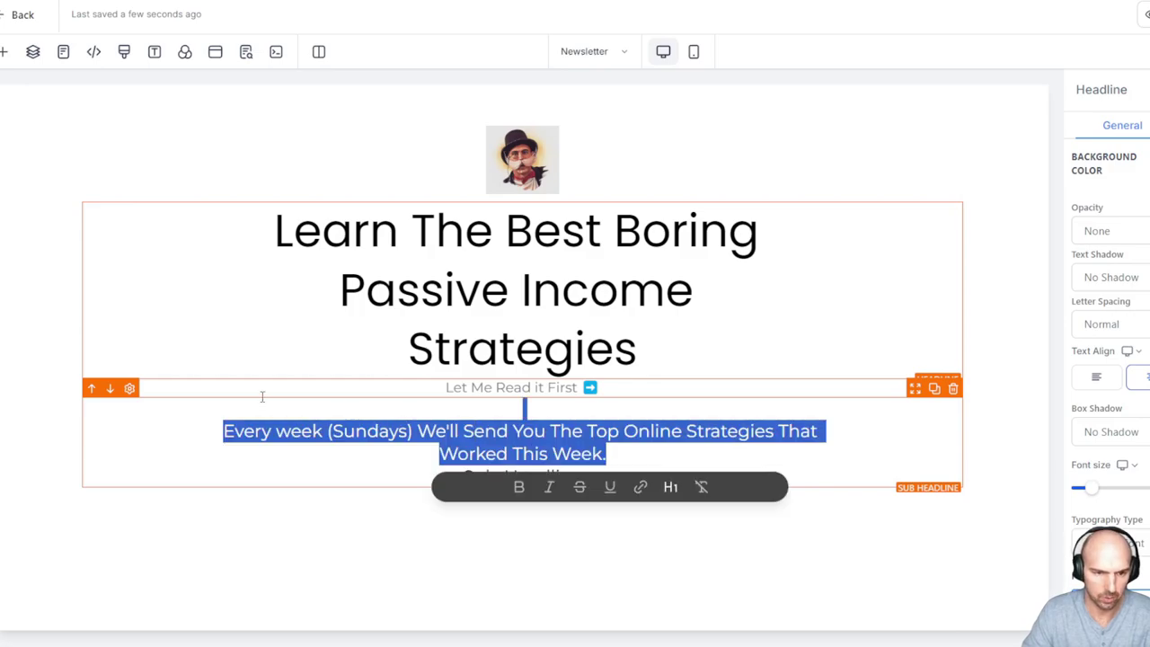
{"action": "left_click", "coordinate": [262, 396]}
{"action": "left_click_drag", "start_coordinate": [602, 473], "coordinate": [462, 476]}
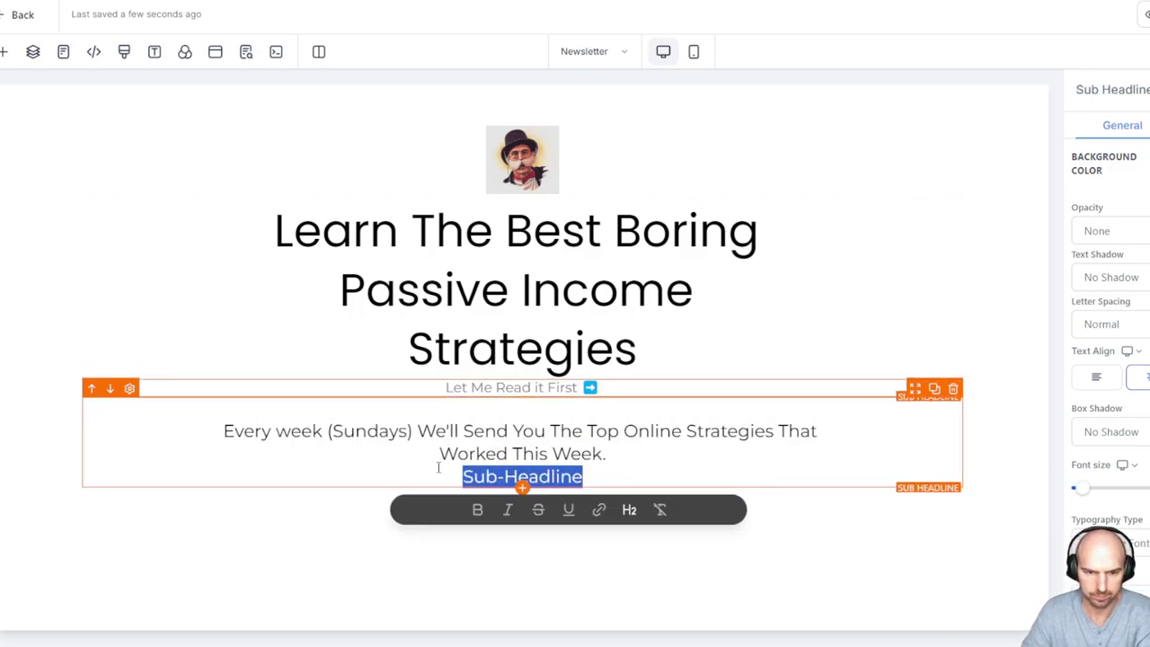
{"action": "key", "text": "BackSpace"}
Move the Let Me Read it First ➡️ line beneath the weekly strategies paragraph
{"action": "left_click_drag", "start_coordinate": [914, 372], "coordinate": [540, 476]}
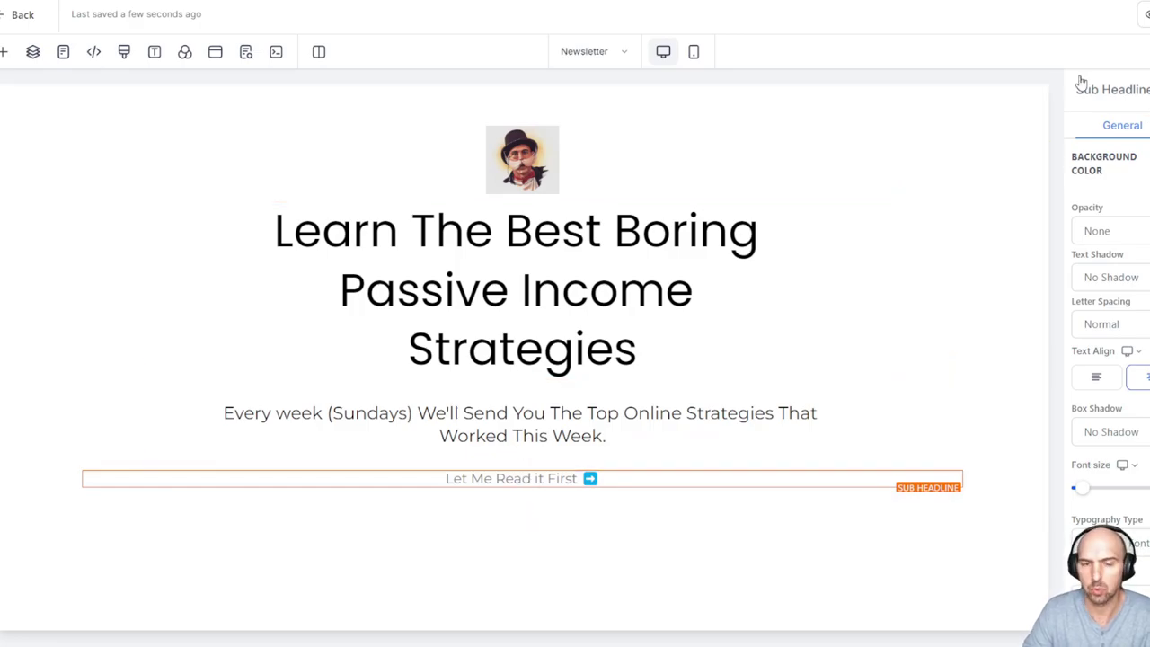
{"action": "left_click_drag", "start_coordinate": [259, 425], "coordinate": [727, 437]}
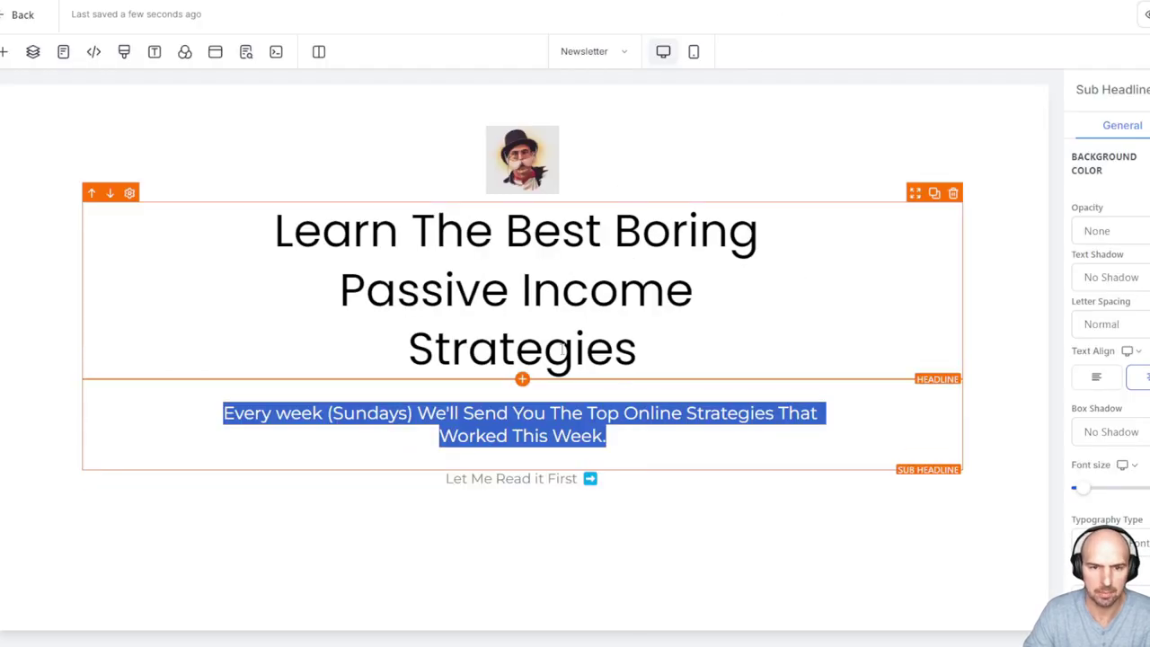
{"action": "left_click", "coordinate": [685, 392]}
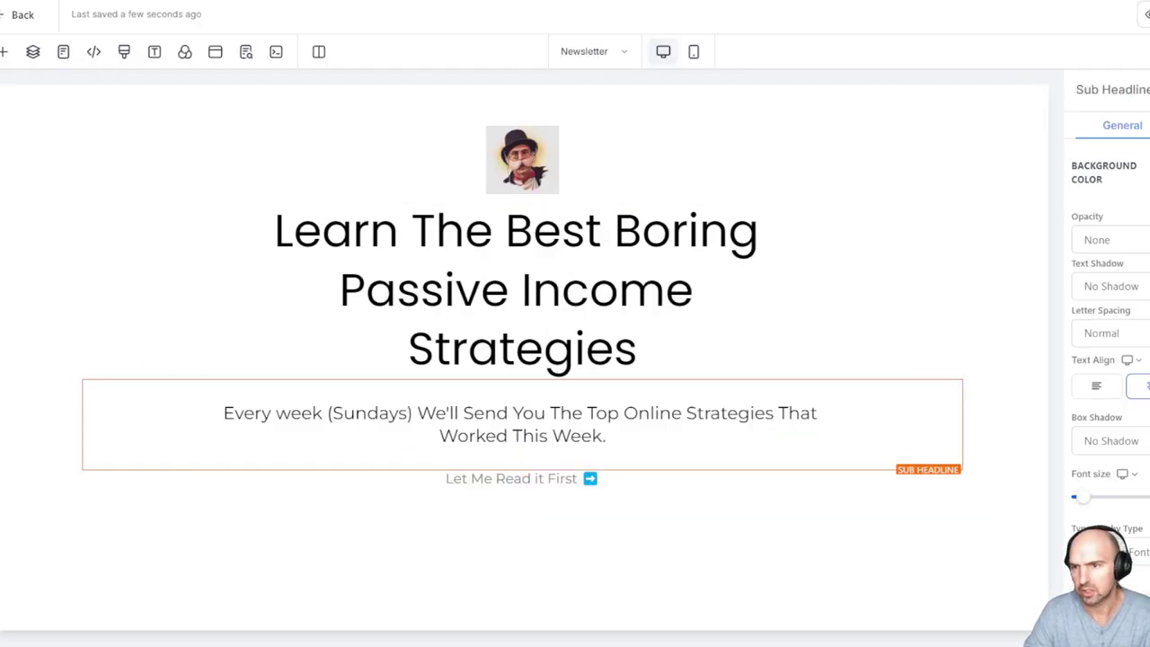
{"action": "scroll", "coordinate": [1111, 315], "scroll_direction": "down", "scroll_amount": 5}
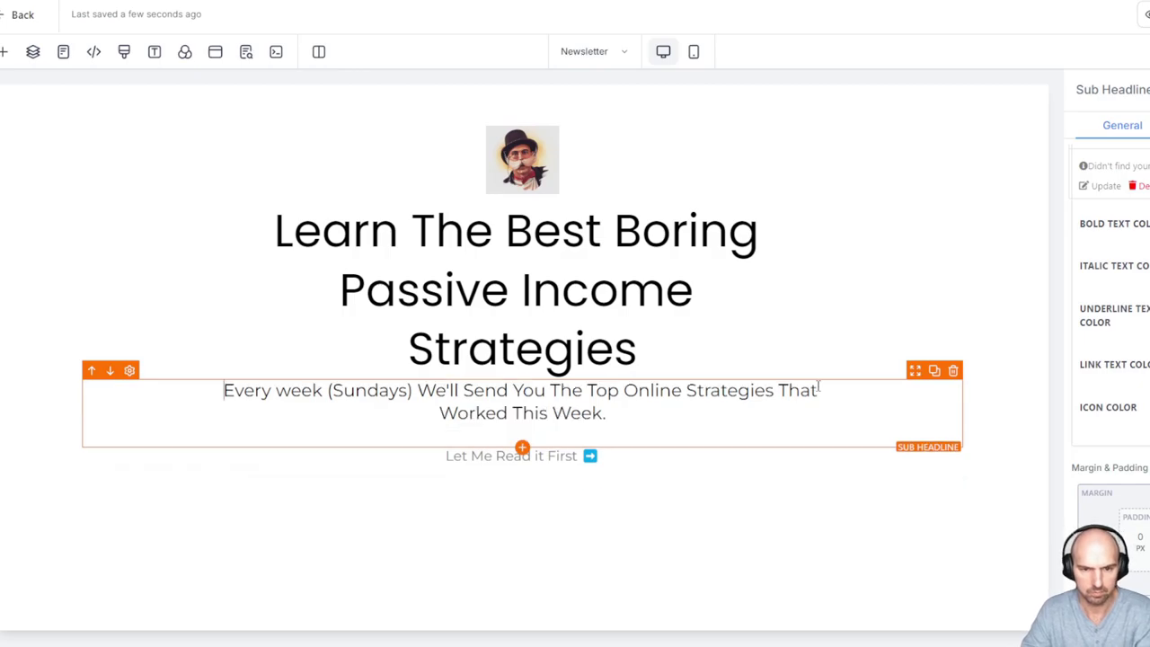
Reduce the main headline's line height to tighten the spacing between its lines
{"action": "left_click", "coordinate": [634, 417]}
{"action": "left_click", "coordinate": [783, 295]}
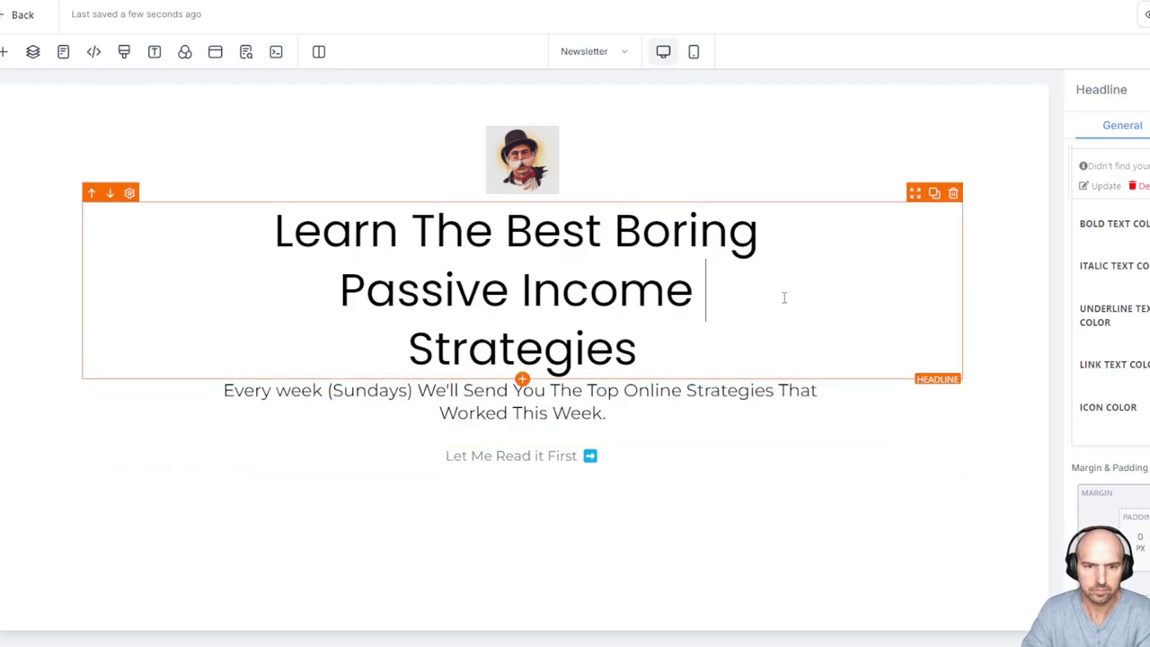
{"action": "left_click", "coordinate": [802, 139]}
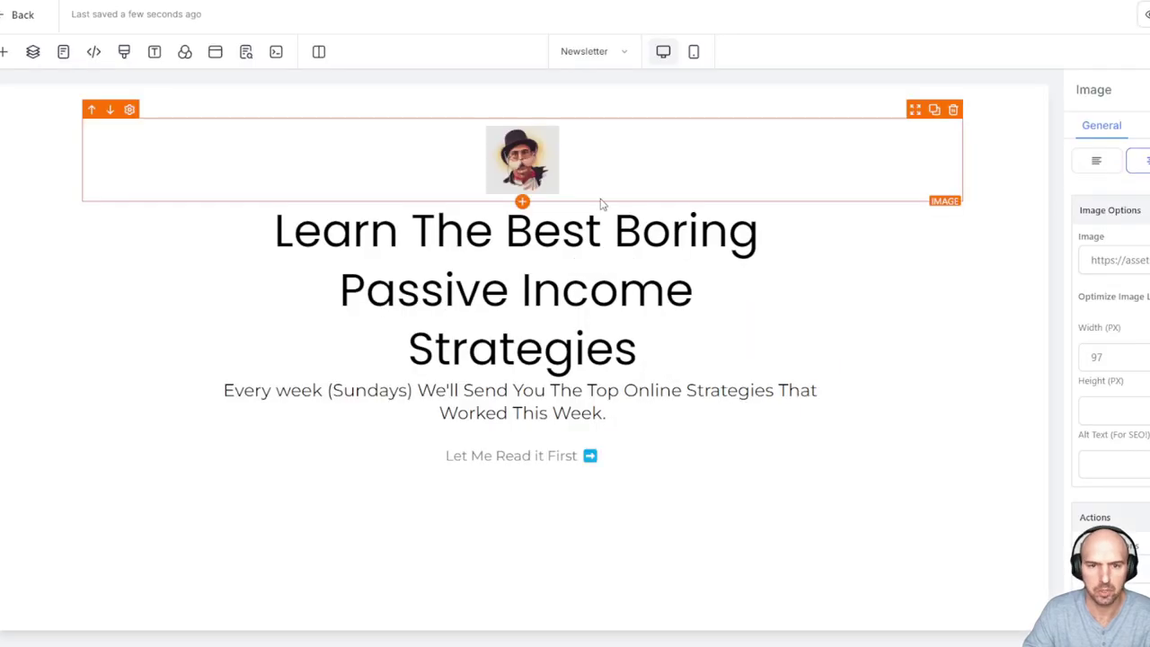
{"action": "left_click", "coordinate": [608, 231]}
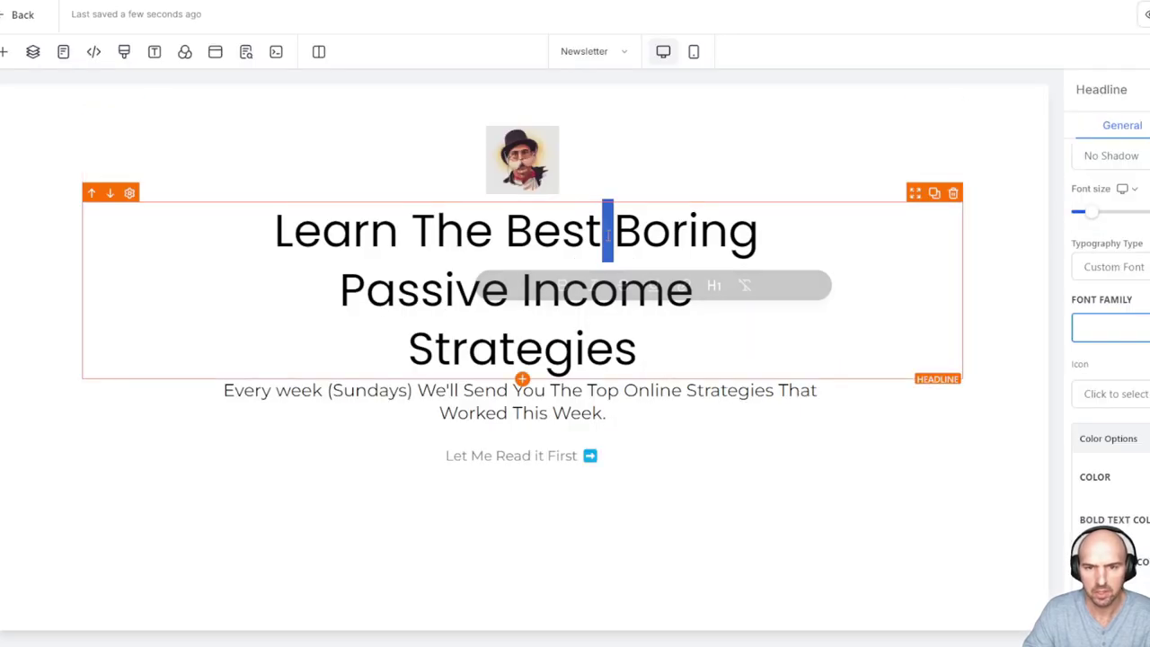
{"action": "triple_click", "coordinate": [608, 235]}
{"action": "left_click", "coordinate": [782, 293]}
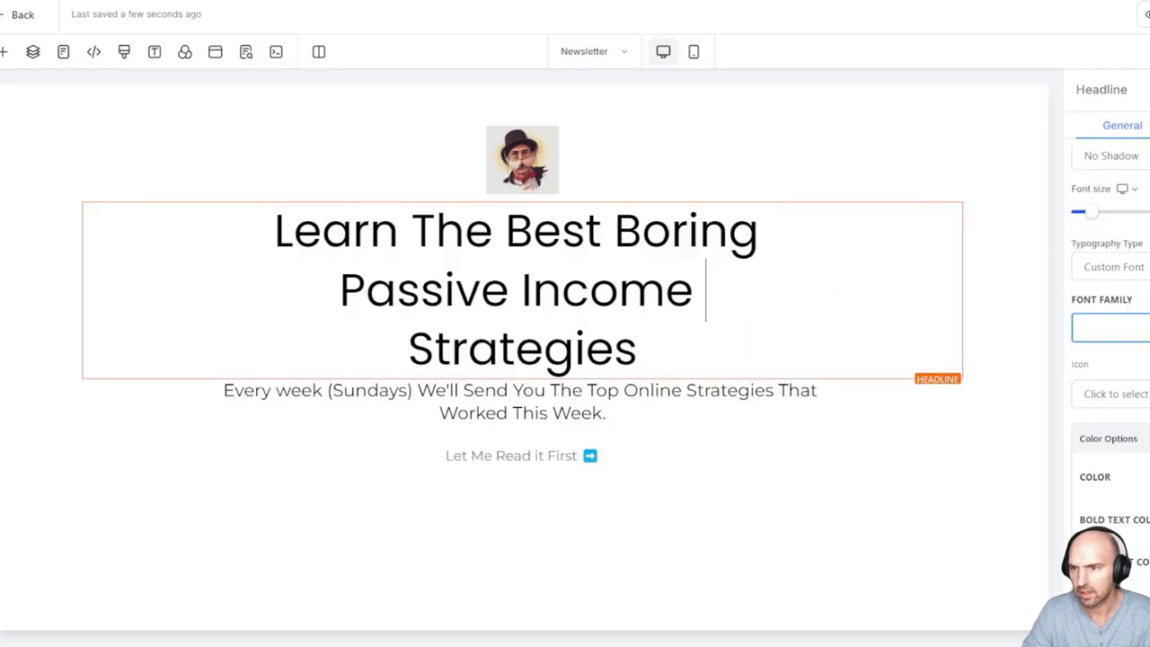
{"action": "scroll", "coordinate": [1115, 269], "scroll_direction": "down", "scroll_amount": 5}
{"action": "mouse_move", "coordinate": [1093, 317]}
{"action": "left_click_drag", "start_coordinate": [1093, 316], "coordinate": [1084, 310]}
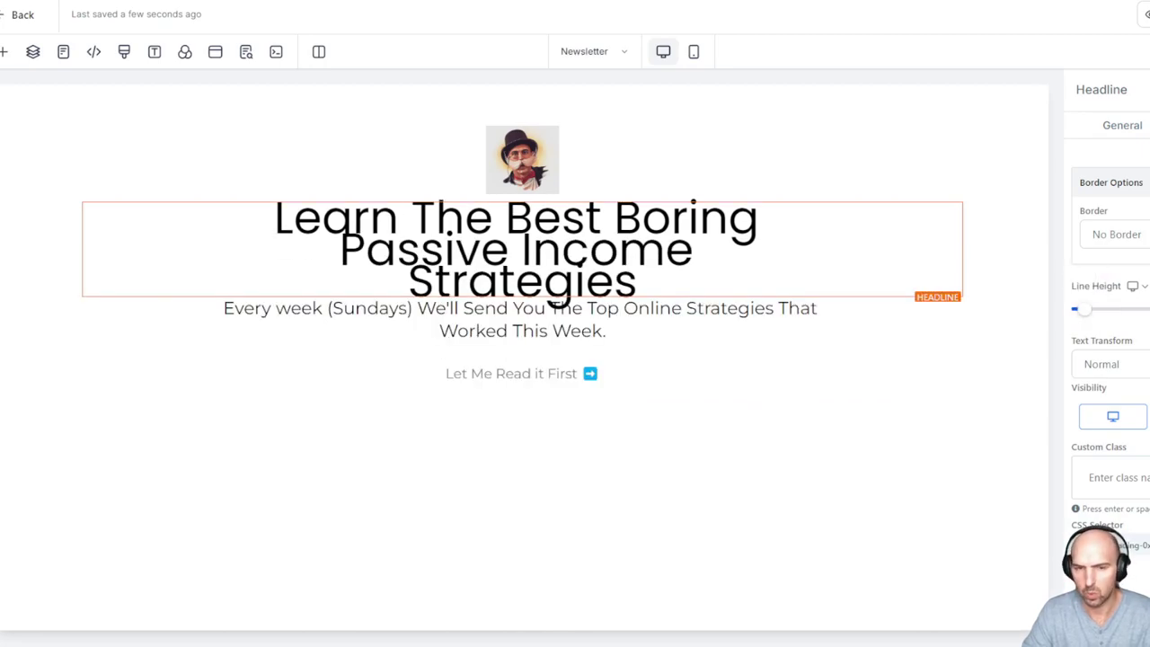
Exit the landing page editor back to the Newsletter funnel's steps overview
{"action": "left_click", "coordinate": [836, 164]}
{"action": "left_click", "coordinate": [899, 248]}
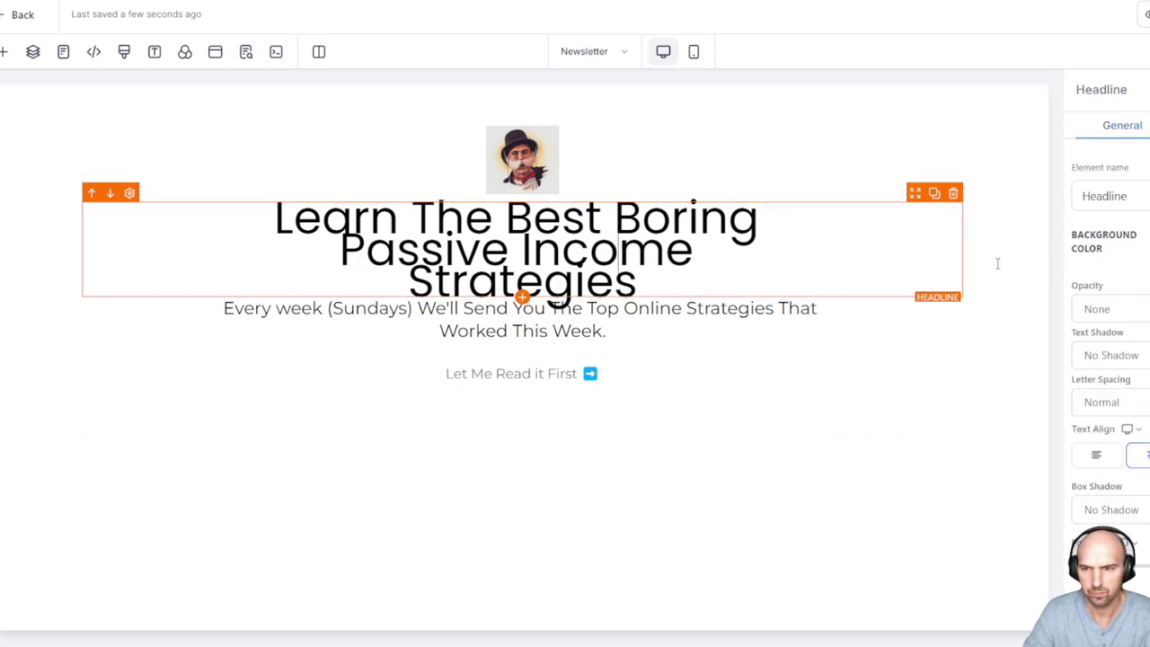
{"action": "scroll", "coordinate": [1111, 360], "scroll_direction": "down", "scroll_amount": 5}
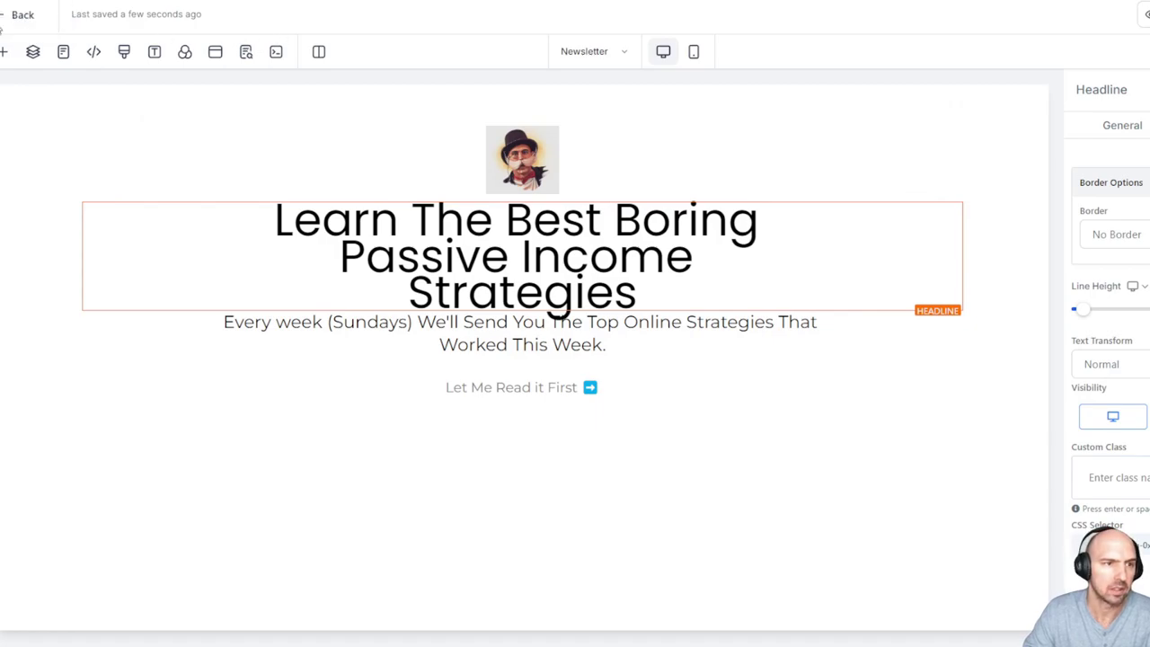
{"action": "left_click", "coordinate": [13, 17]}
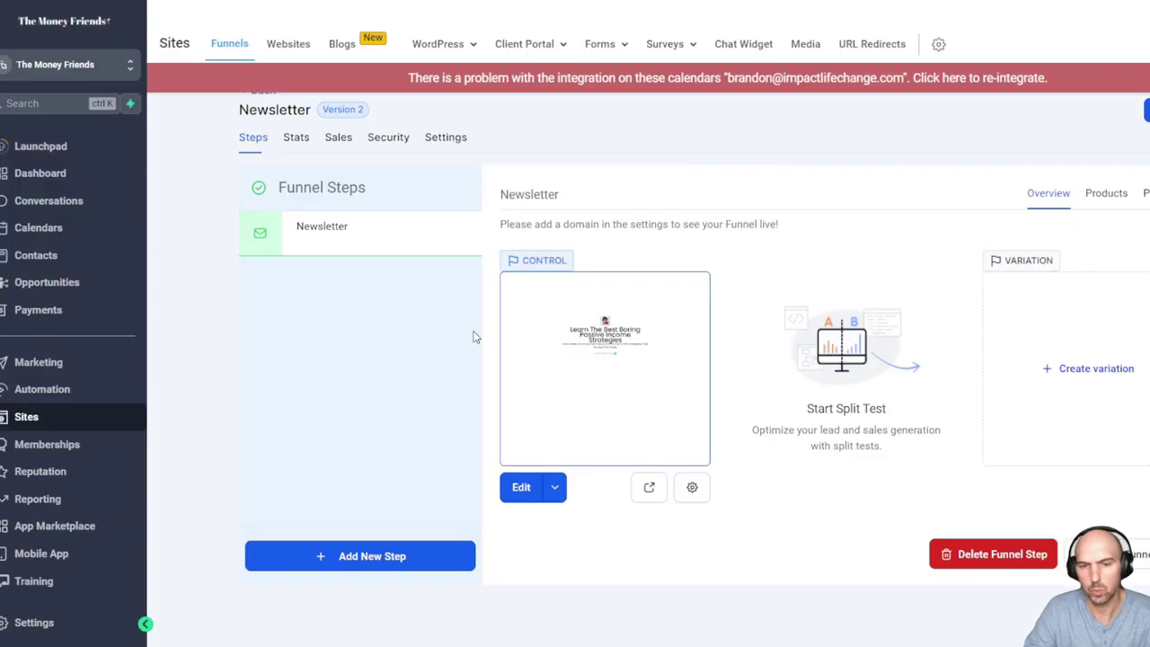
Go to the Forms Builder list from the Sites navigation
{"action": "mouse_move", "coordinate": [600, 44]}
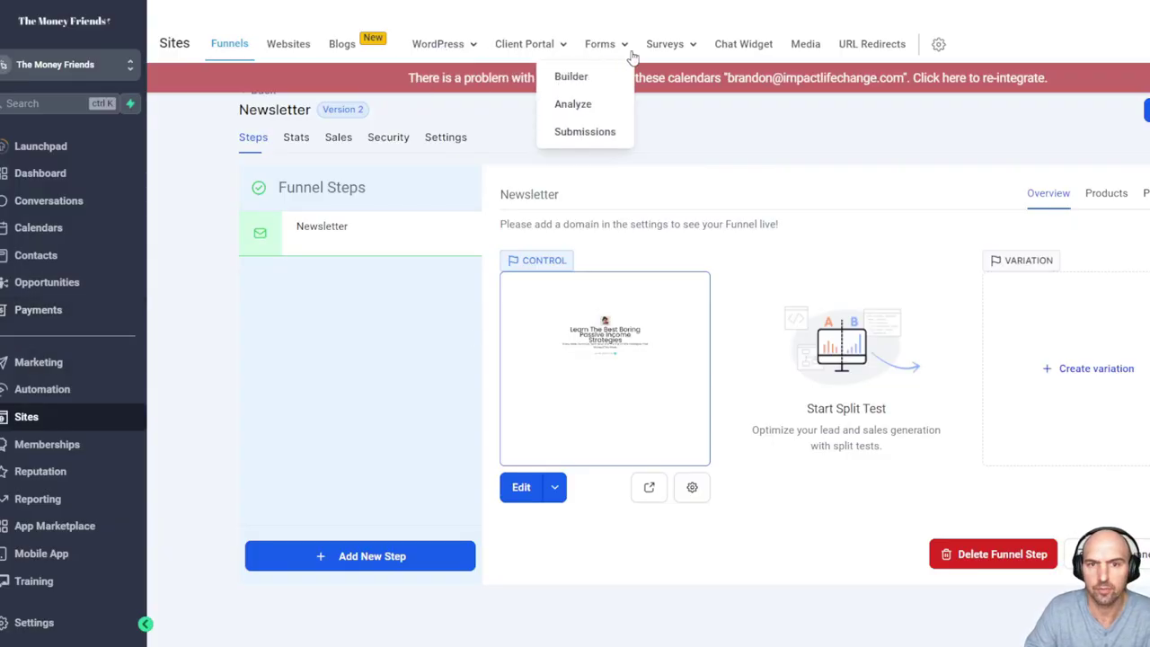
{"action": "left_click", "coordinate": [579, 79]}
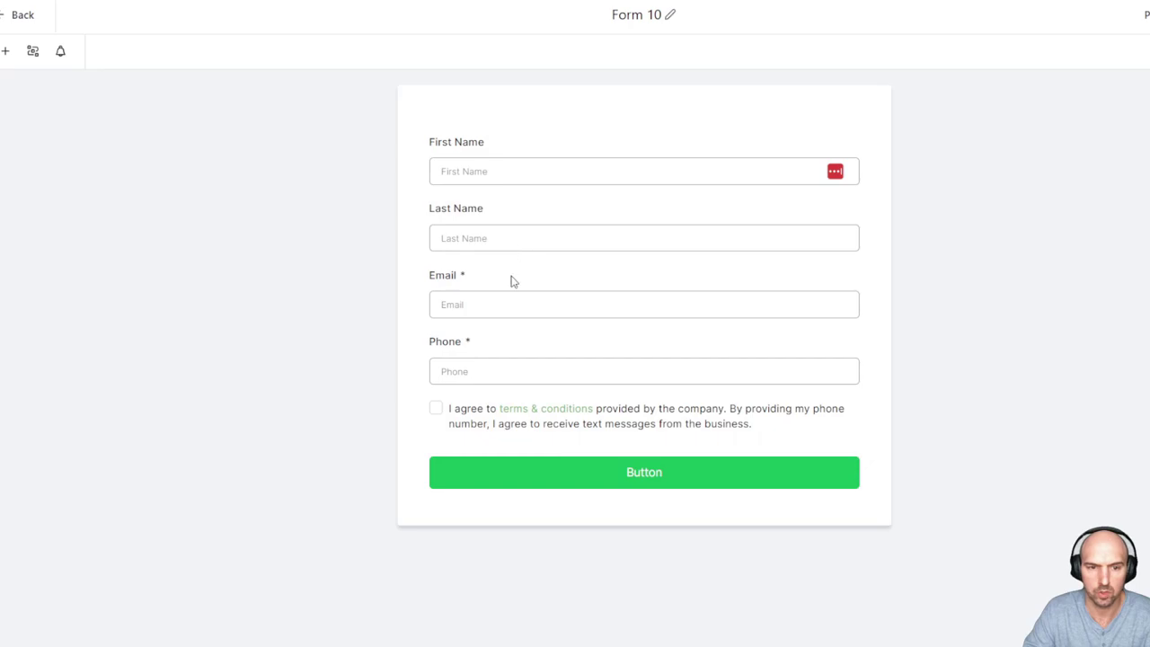
Delete the First Name, Last Name, Phone and terms checkbox fields, leaving only Email
{"action": "left_click", "coordinate": [511, 280]}
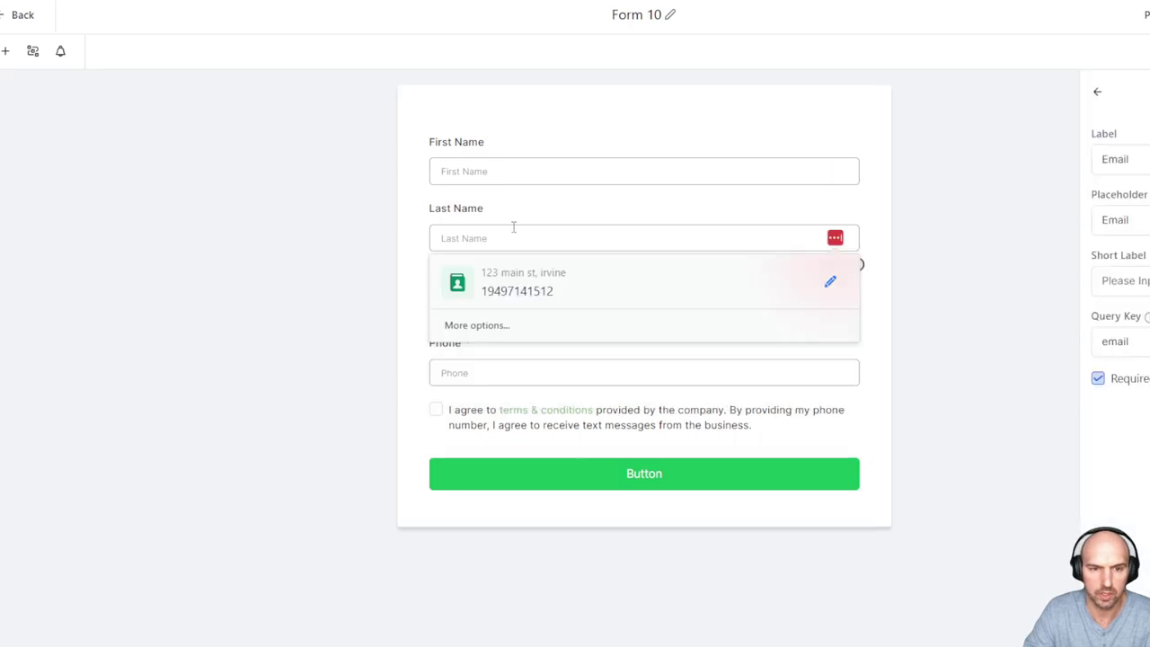
{"action": "left_click", "coordinate": [513, 226]}
{"action": "left_click", "coordinate": [857, 198]}
{"action": "left_click", "coordinate": [846, 166]}
{"action": "left_click", "coordinate": [857, 132]}
{"action": "left_click", "coordinate": [791, 229]}
{"action": "left_click", "coordinate": [857, 200]}
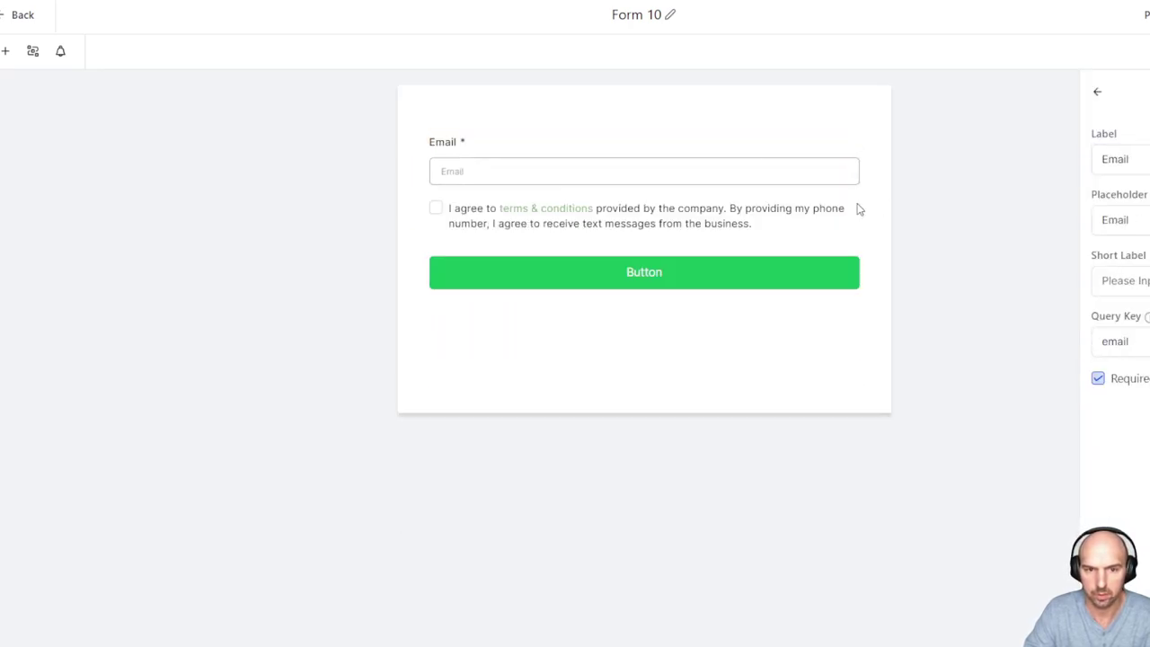
{"action": "left_click", "coordinate": [778, 213]}
{"action": "left_click", "coordinate": [857, 197]}
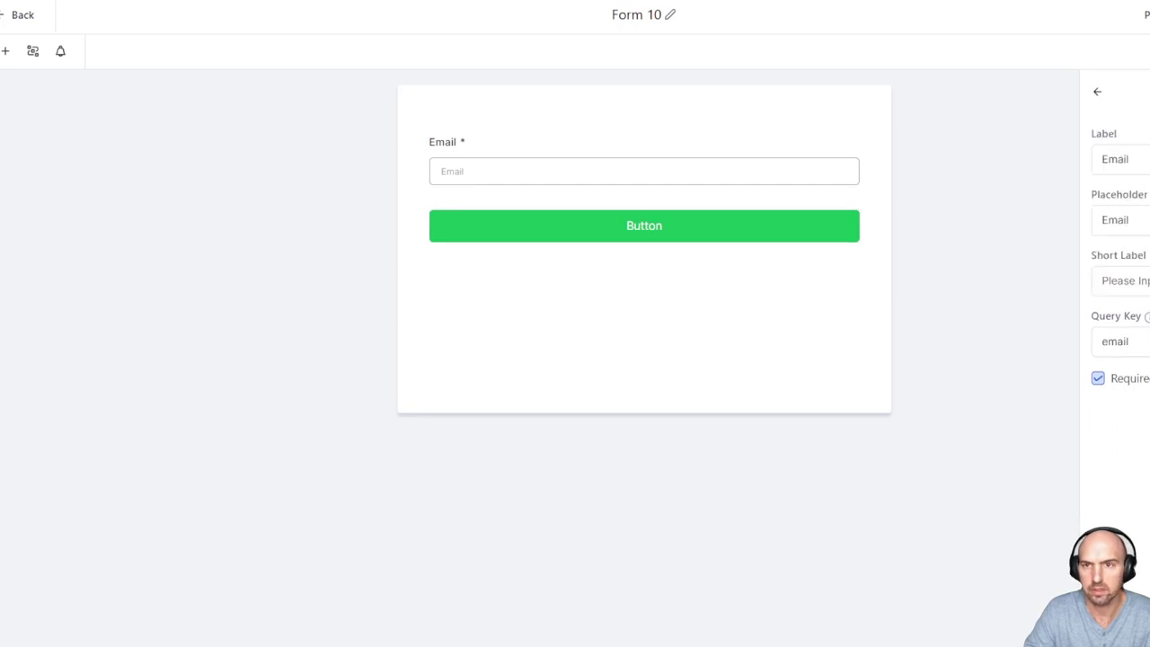
{"action": "left_click", "coordinate": [791, 147]}
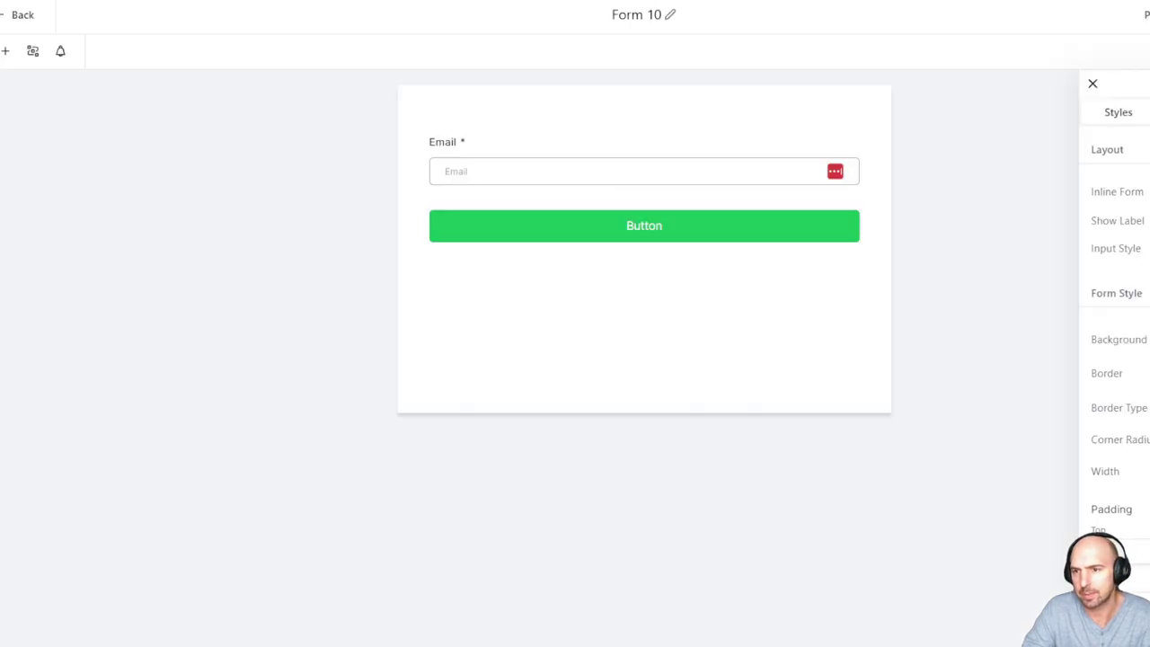
Change the submit button's label to 'Subscribe'
{"action": "left_click", "coordinate": [634, 225]}
{"action": "left_click", "coordinate": [621, 192]}
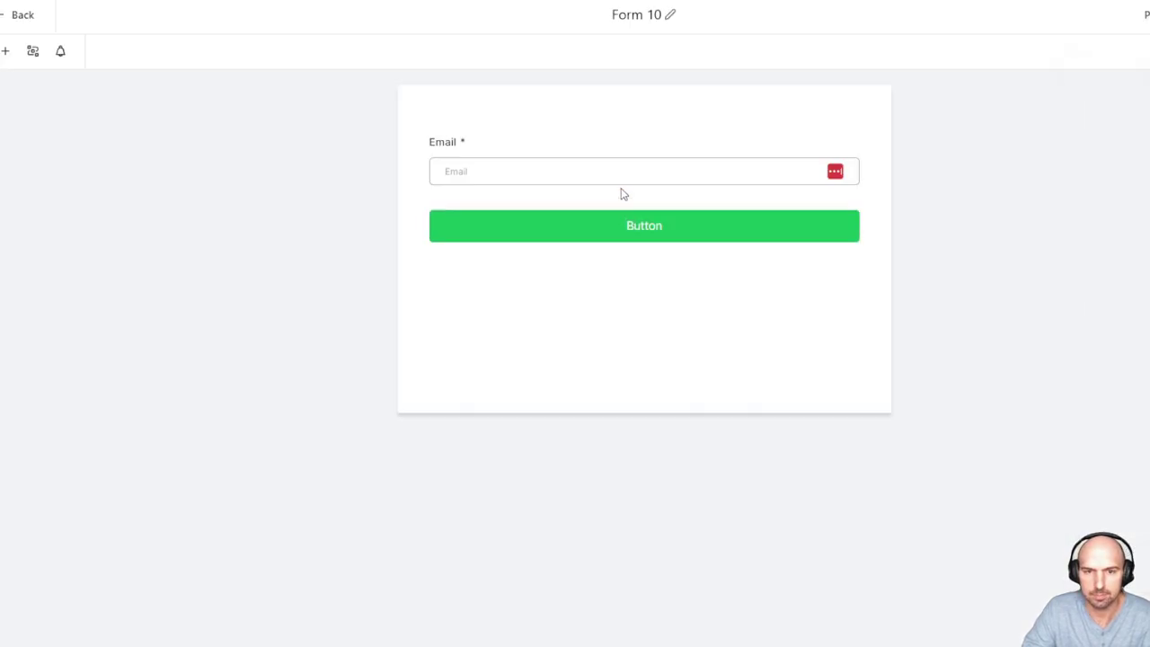
{"action": "left_click", "coordinate": [821, 231]}
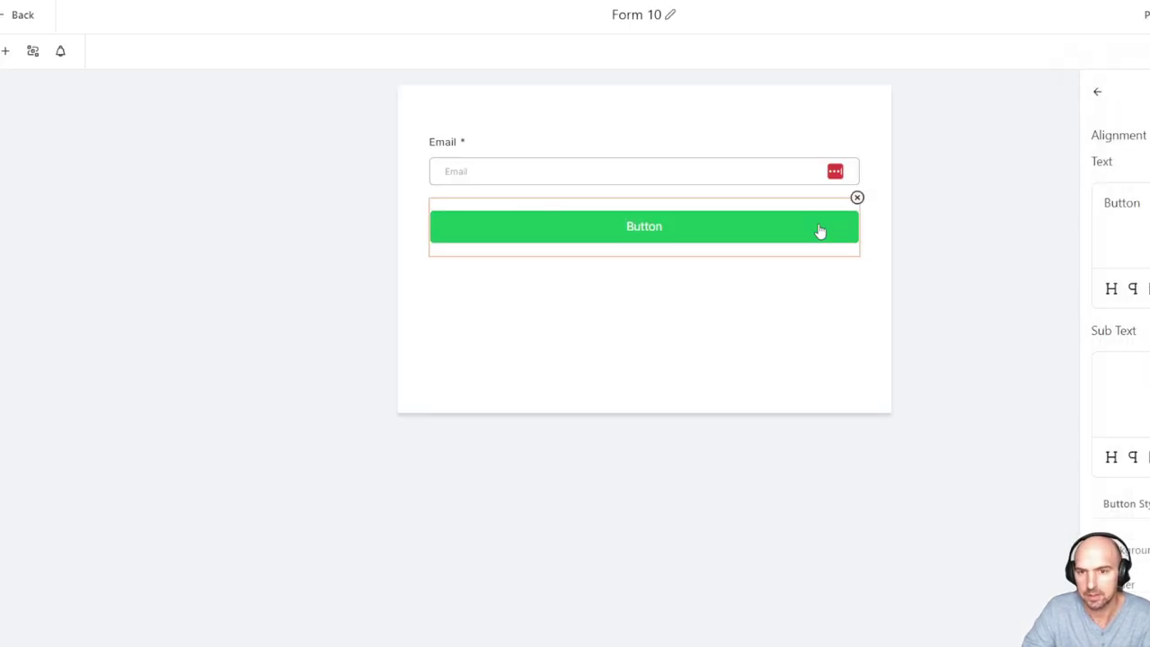
{"action": "left_click", "coordinate": [1098, 98]}
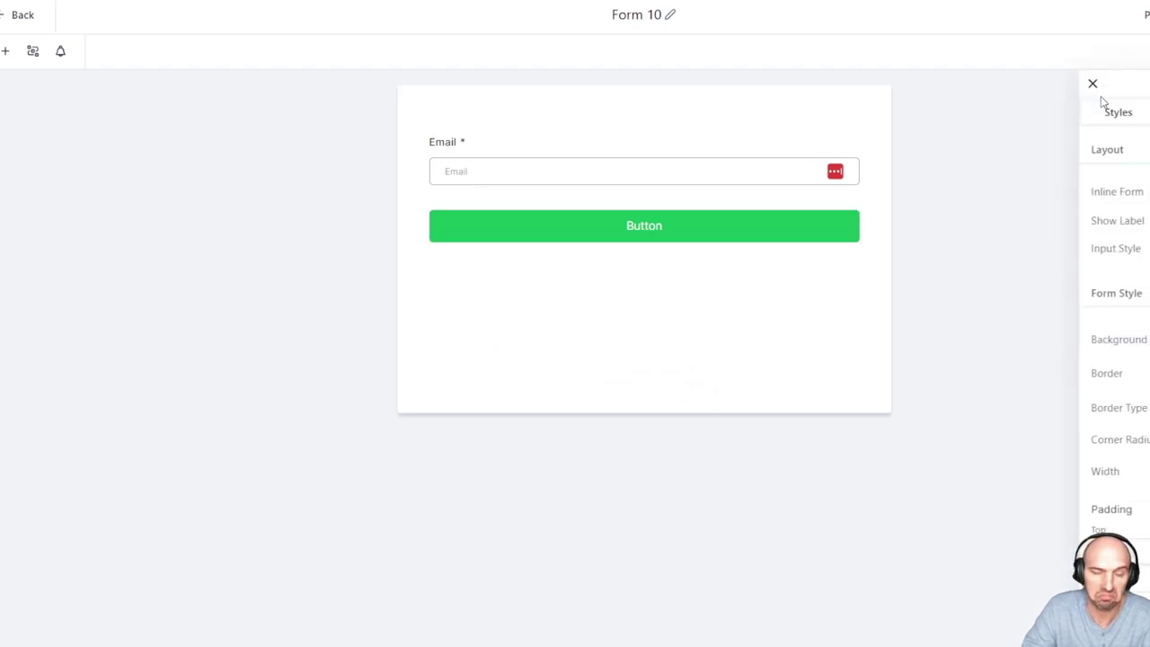
{"action": "left_click", "coordinate": [590, 228]}
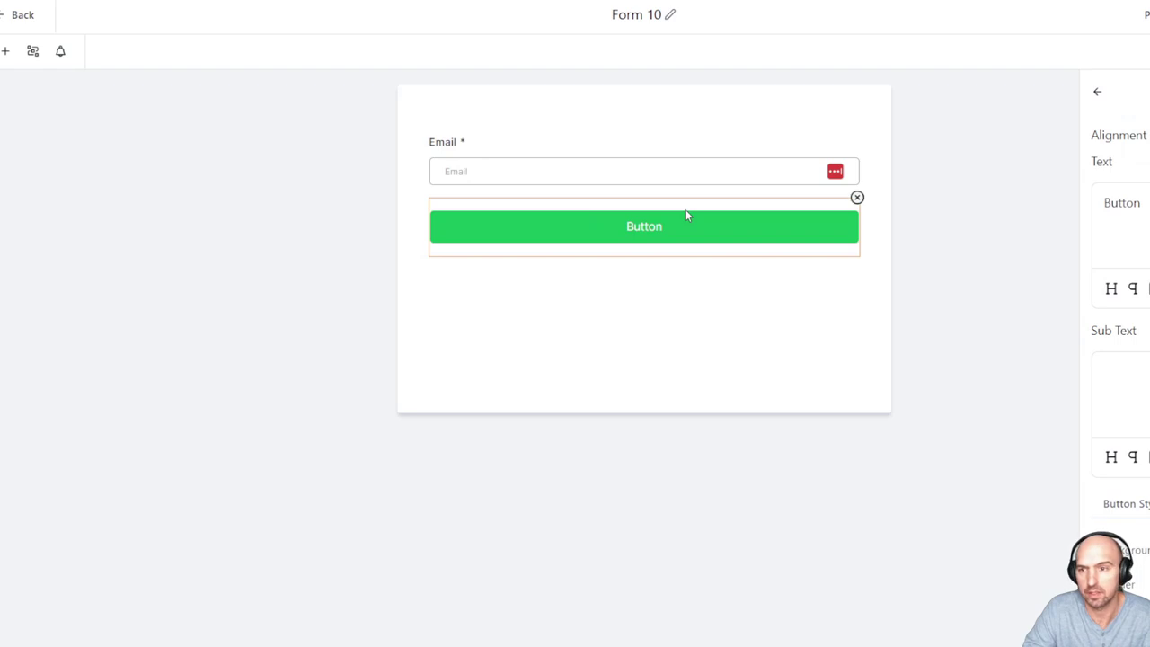
{"action": "key", "text": "ctrl+a"}
{"action": "type", "text": "Subs"}
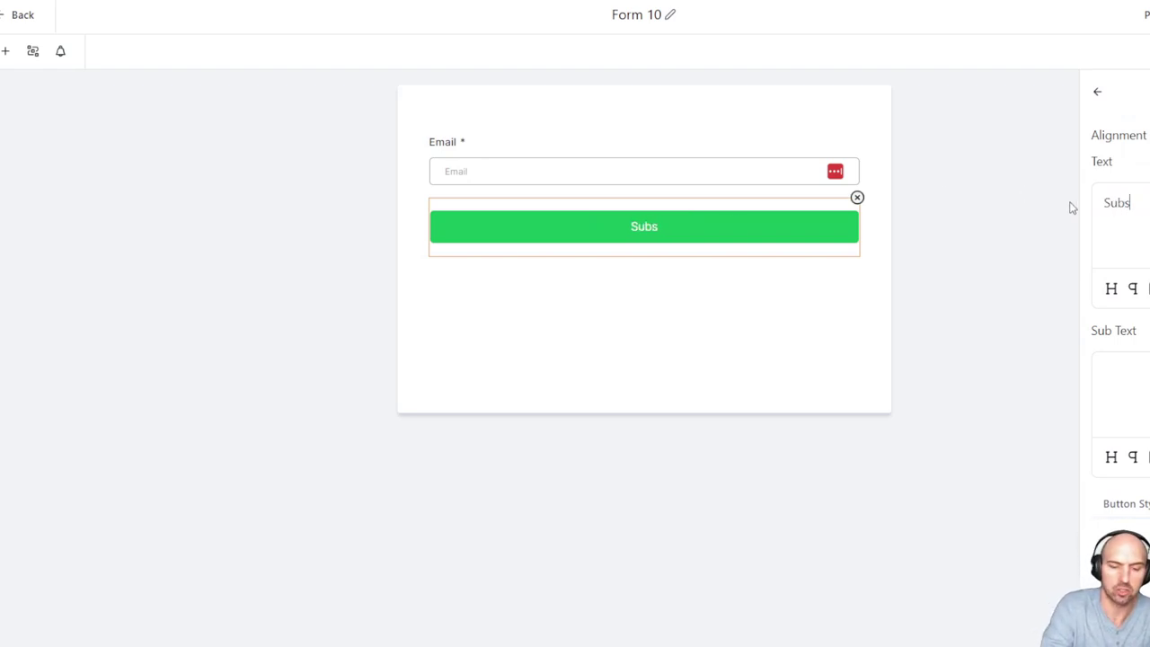
{"action": "type", "text": "cribe"}
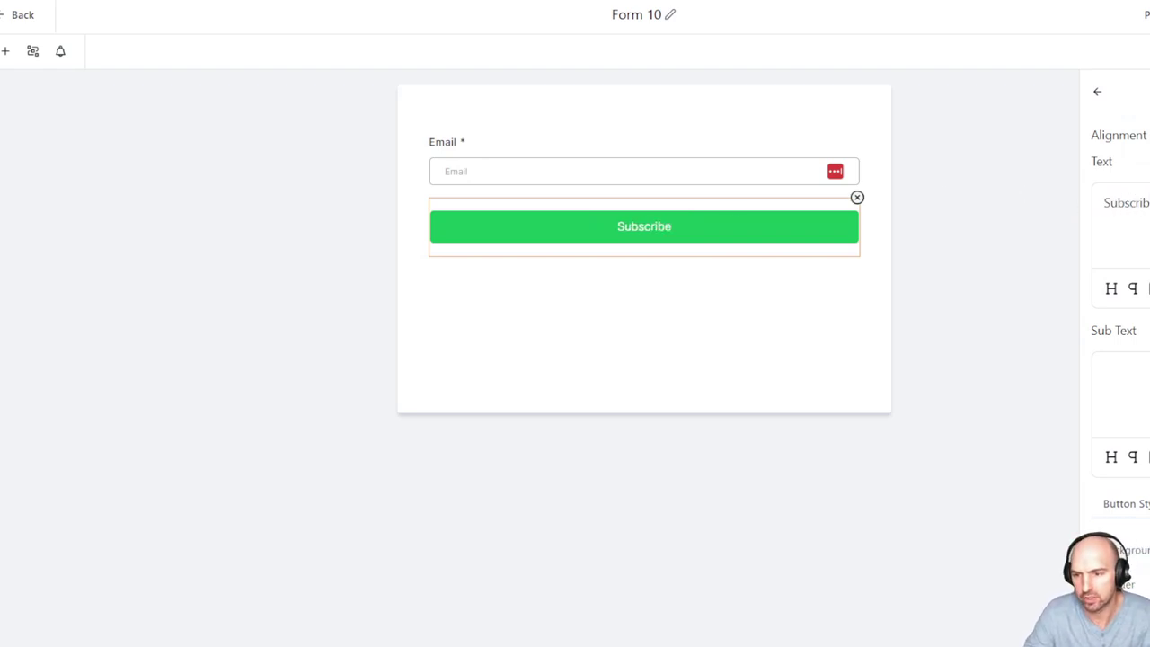
Set the Subscribe button colour to a darker blue
{"action": "left_click_drag", "start_coordinate": [1132, 387], "coordinate": [1148, 335]}
{"action": "left_click", "coordinate": [978, 326]}
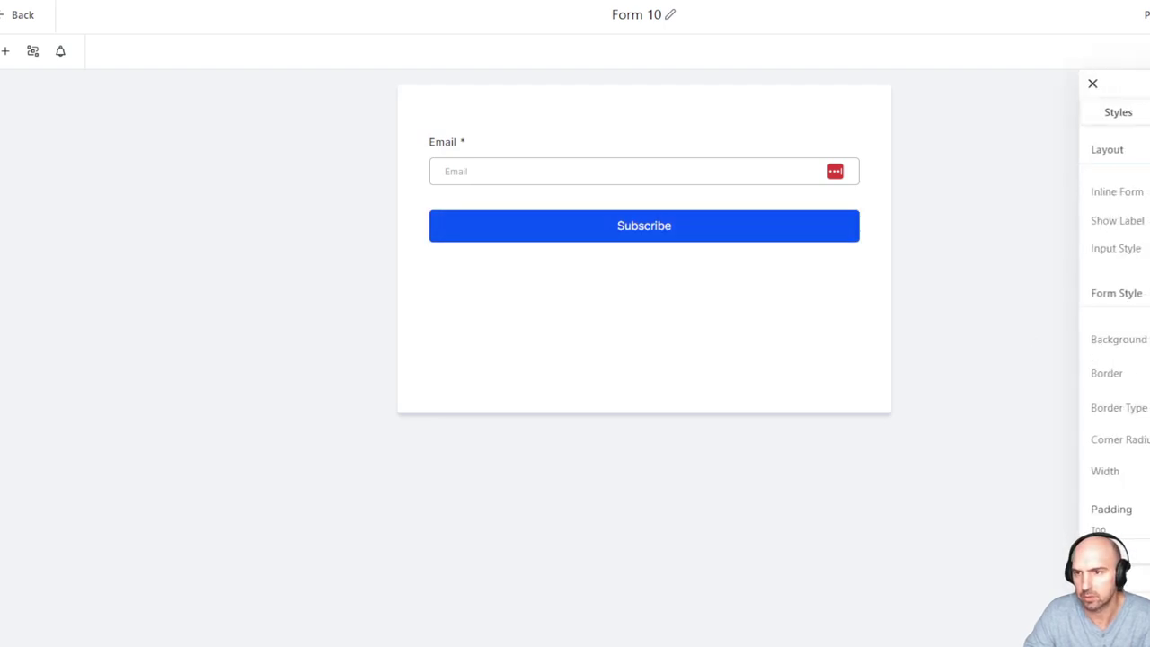
{"action": "left_click", "coordinate": [1119, 115]}
{"action": "left_click", "coordinate": [729, 232]}
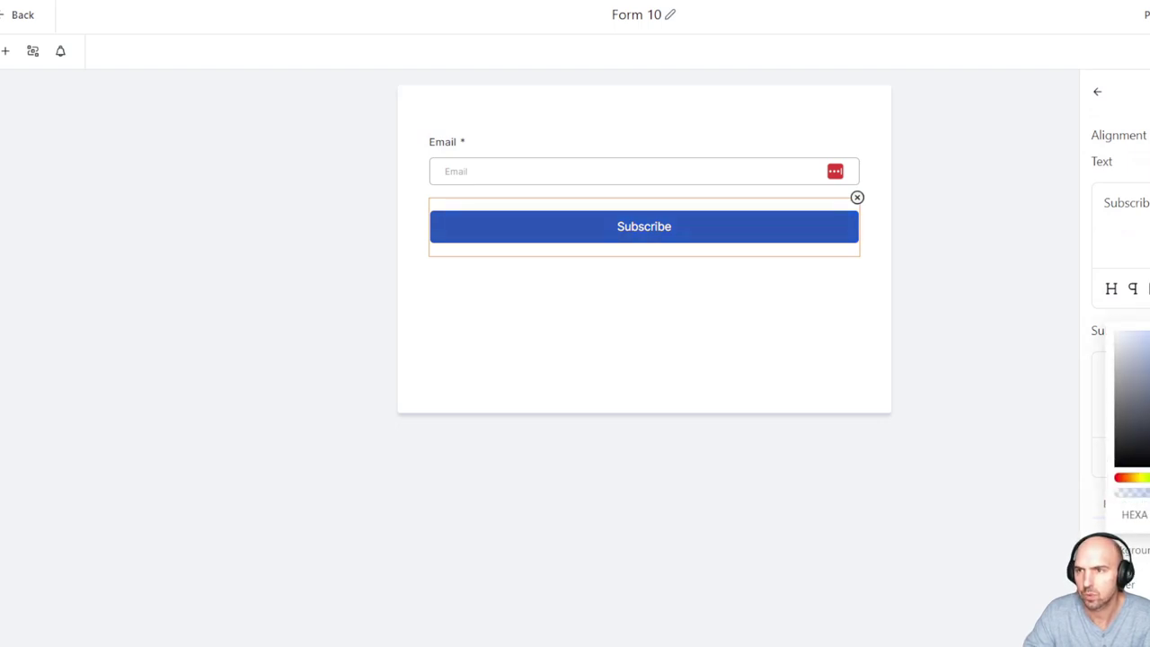
{"action": "left_click", "coordinate": [637, 398]}
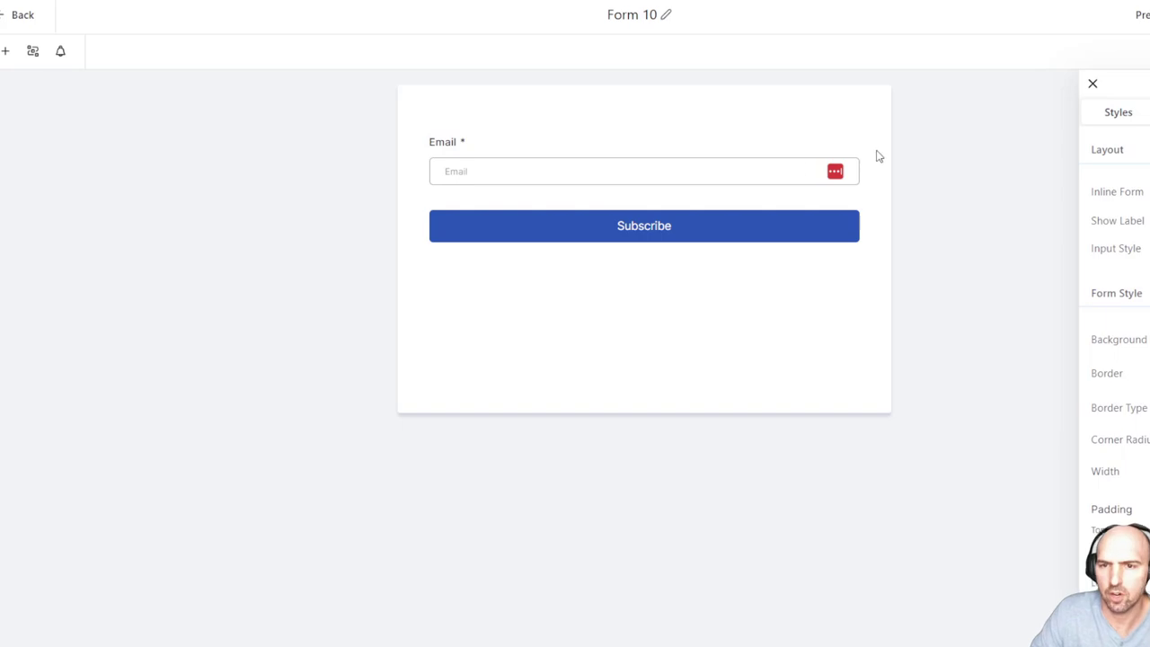
Check the Email field's settings to confirm it stays required
{"action": "left_click", "coordinate": [747, 162]}
{"action": "left_click", "coordinate": [691, 116]}
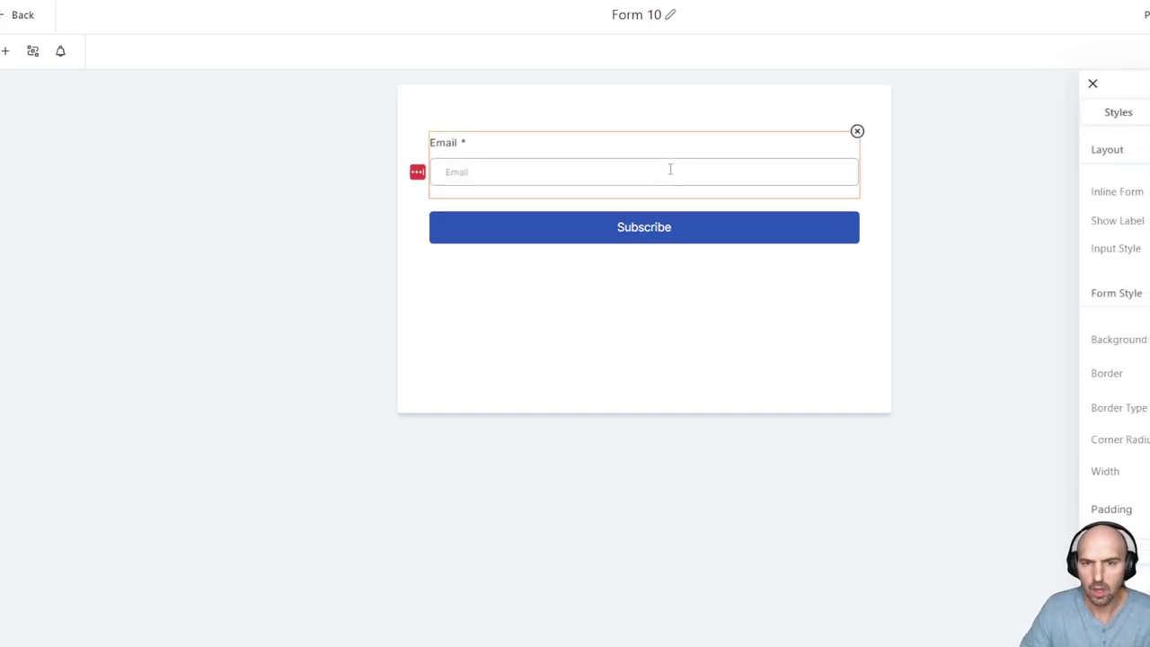
{"action": "left_click", "coordinate": [671, 169]}
{"action": "left_click", "coordinate": [1099, 95]}
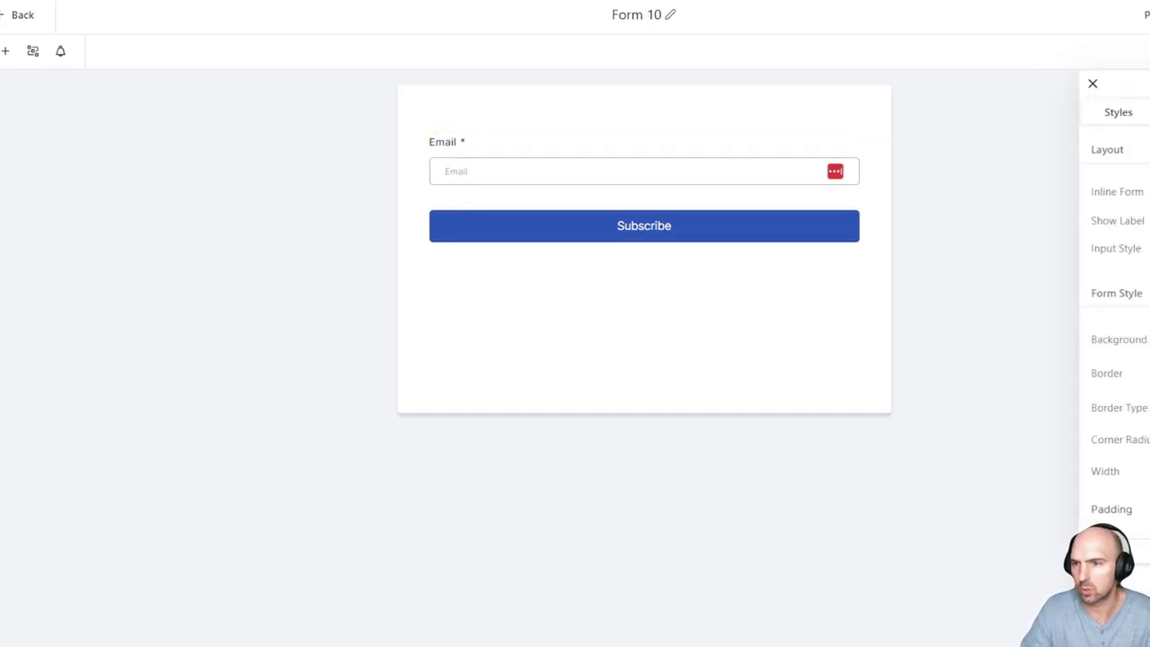
{"action": "left_click", "coordinate": [670, 143]}
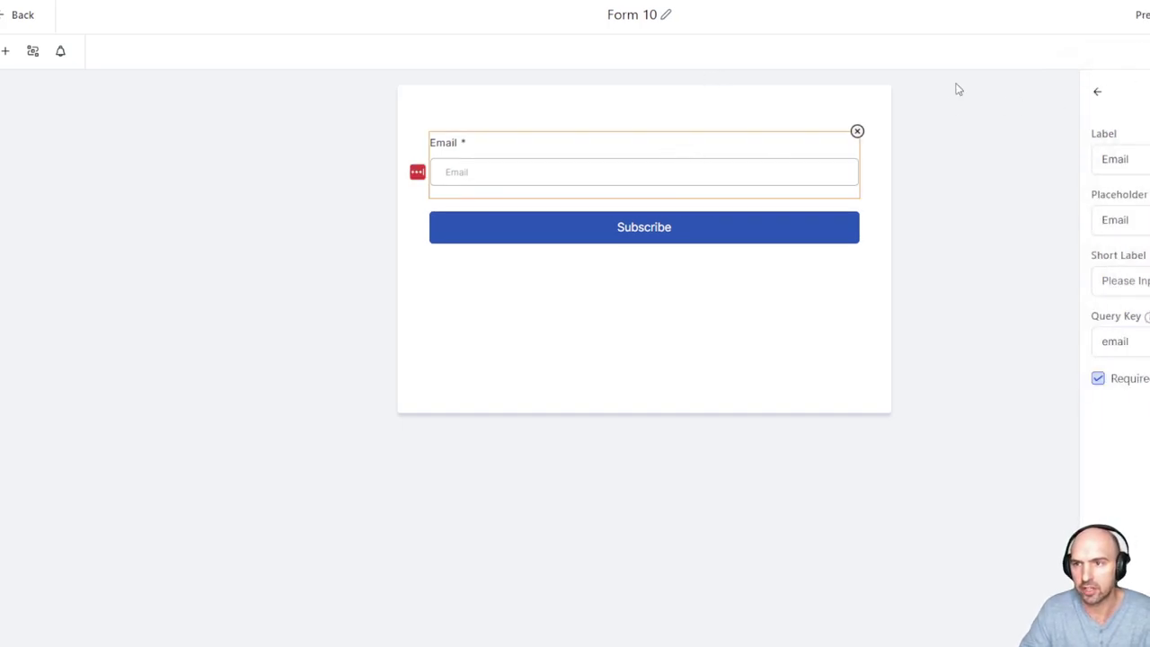
Rename the form to 'Newsletter - Boring Passive Income' and exit the form editor
{"action": "left_click", "coordinate": [670, 15]}
{"action": "double_click", "coordinate": [638, 16]}
{"action": "key", "text": "ctrl+a"}
{"action": "type", "text": "Newsletter -Boring pass"}
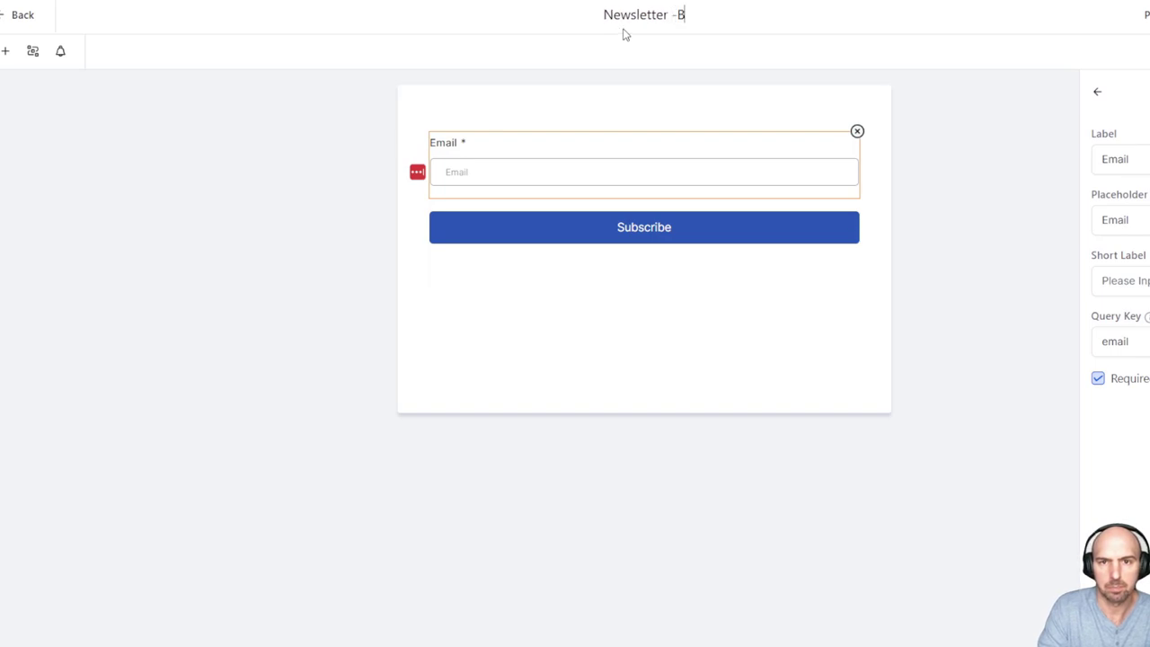
{"action": "key", "text": "BackSpace"}
{"action": "key", "text": "BackSpace"}
{"action": "key", "text": "BackSpace"}
{"action": "key", "text": "BackSpace"}
{"action": "key", "text": "BackSpace"}
{"action": "type", "text": "Passive Income"}
{"action": "key", "text": "Return"}
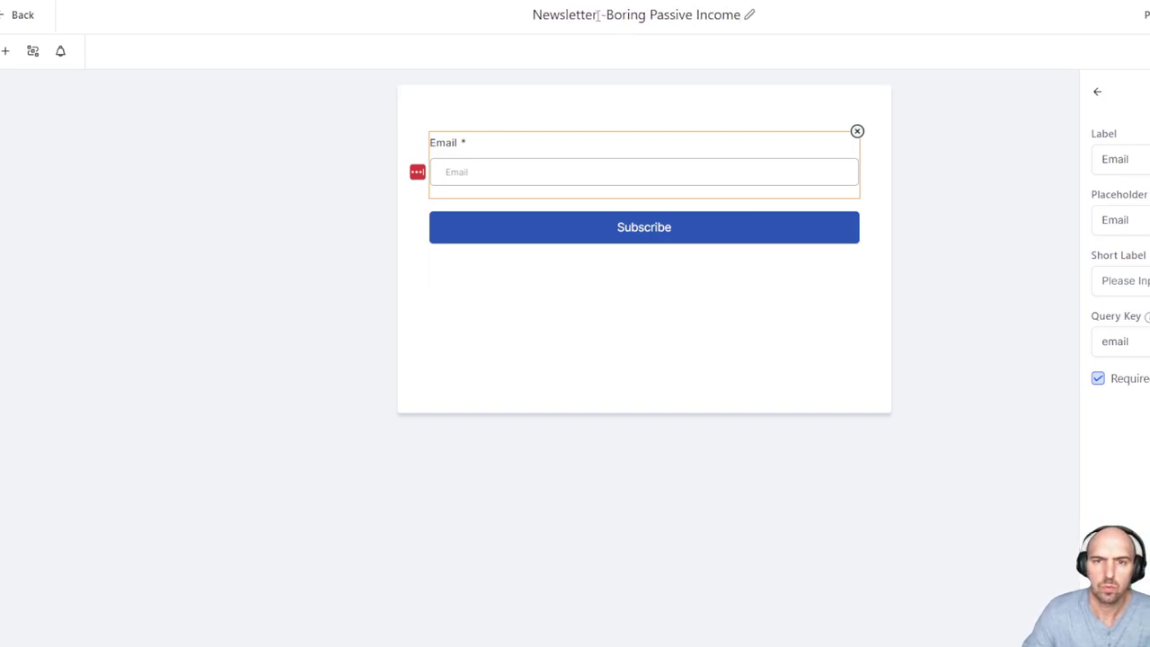
{"action": "left_click", "coordinate": [607, 16]}
{"action": "key", "text": "Return"}
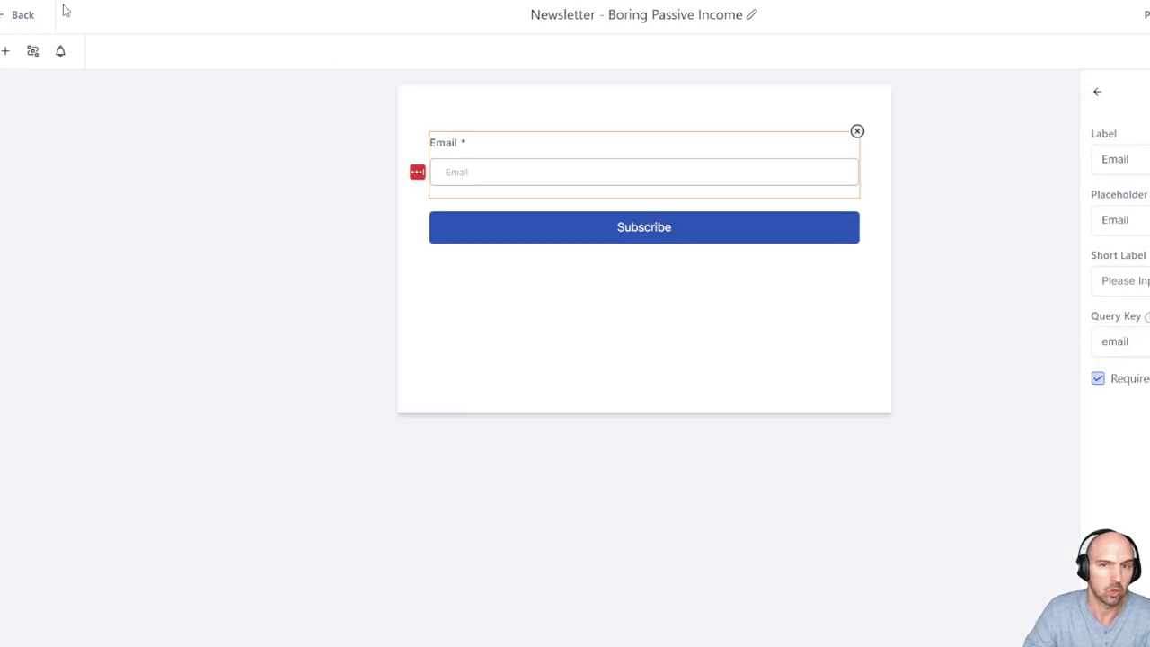
{"action": "left_click", "coordinate": [28, 15]}
Open the Newsletter funnel's landing page in the page editor
{"action": "left_click", "coordinate": [239, 45]}
{"action": "left_click", "coordinate": [293, 406]}
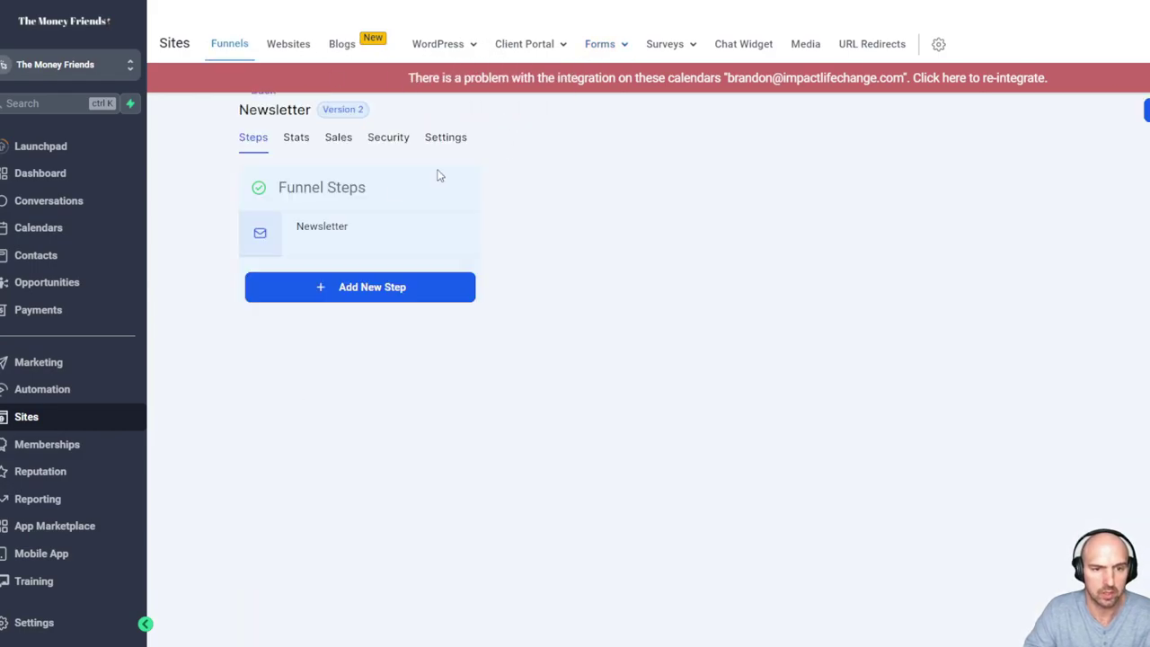
{"action": "left_click", "coordinate": [250, 233]}
{"action": "left_click", "coordinate": [522, 486]}
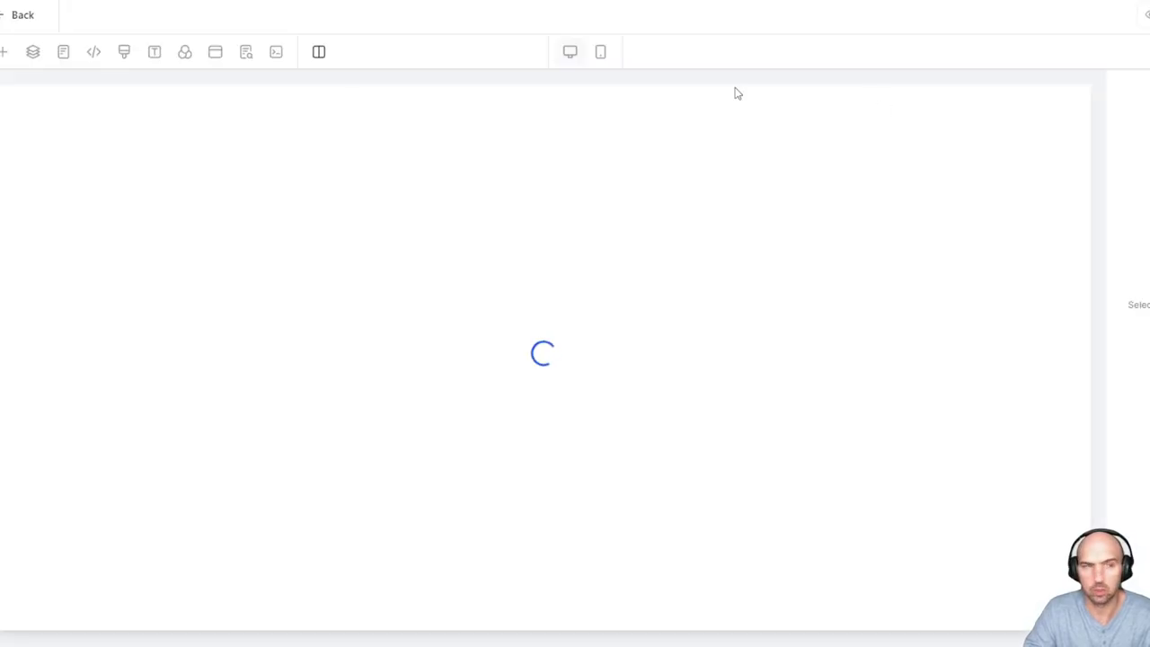
Place a Form element using 'Newsletter - Boring Passive Income' above the Let Me Read it First line
{"action": "left_click", "coordinate": [4, 52]}
{"action": "left_click", "coordinate": [216, 138]}
{"action": "type", "text": "for"}
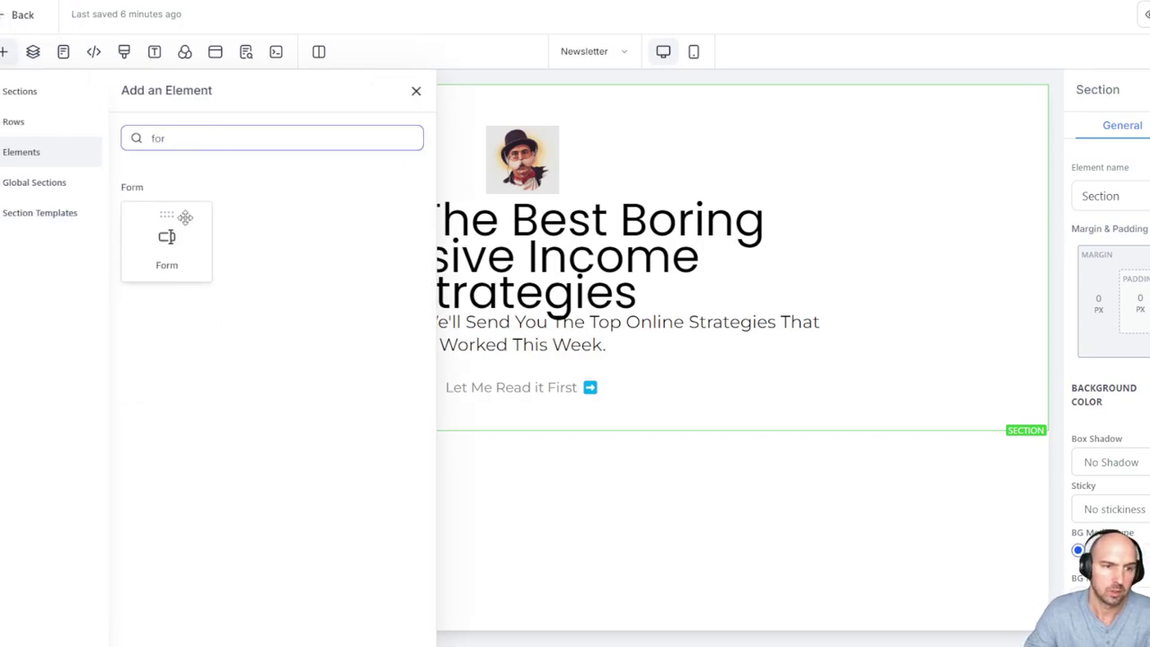
{"action": "left_click_drag", "start_coordinate": [180, 218], "coordinate": [563, 412]}
{"action": "left_click", "coordinate": [698, 250]}
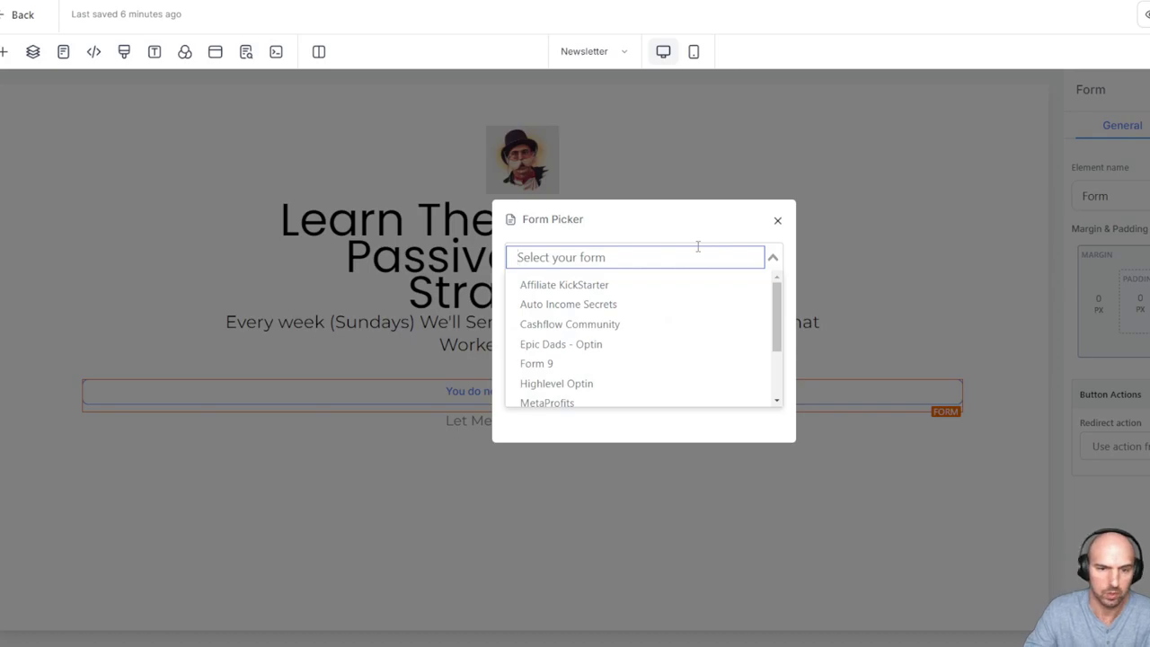
{"action": "type", "text": "news"}
{"action": "left_click", "coordinate": [641, 304]}
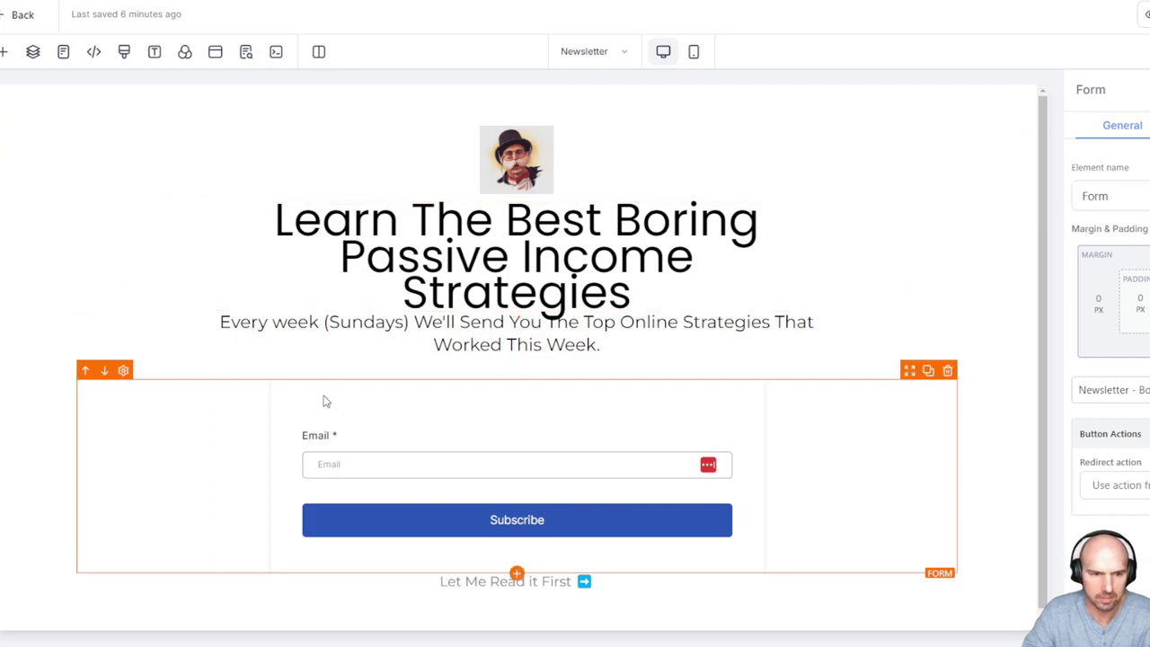
{"action": "scroll", "coordinate": [1111, 360], "scroll_direction": "down", "scroll_amount": 5}
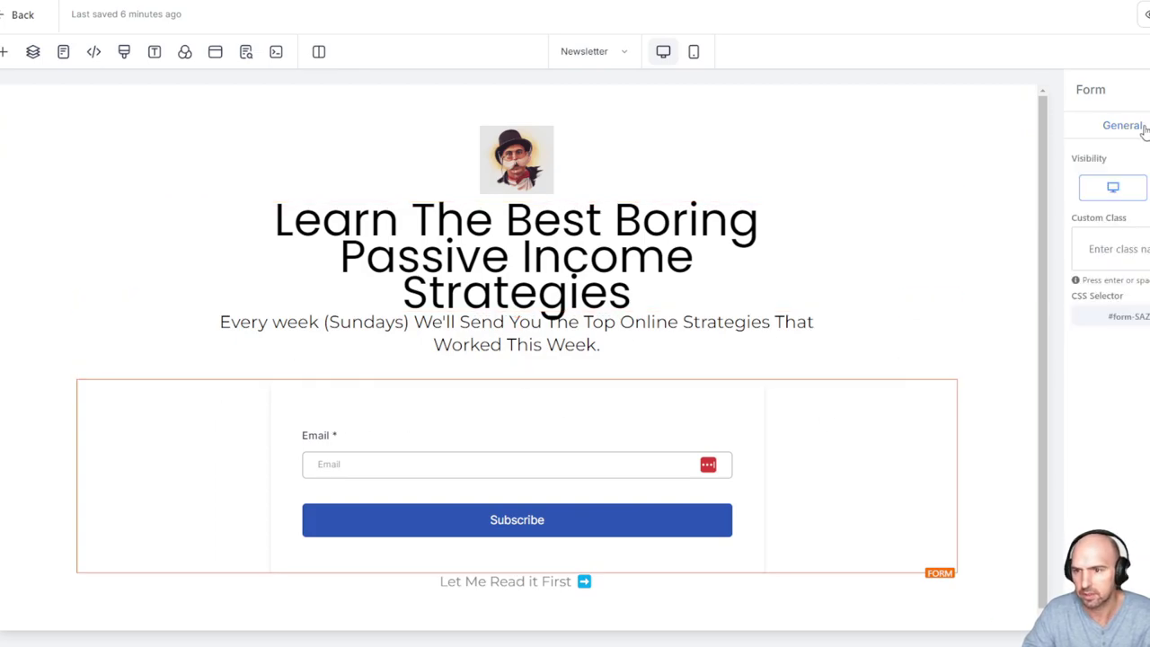
{"action": "scroll", "coordinate": [1143, 133], "scroll_direction": "up", "scroll_amount": 5}
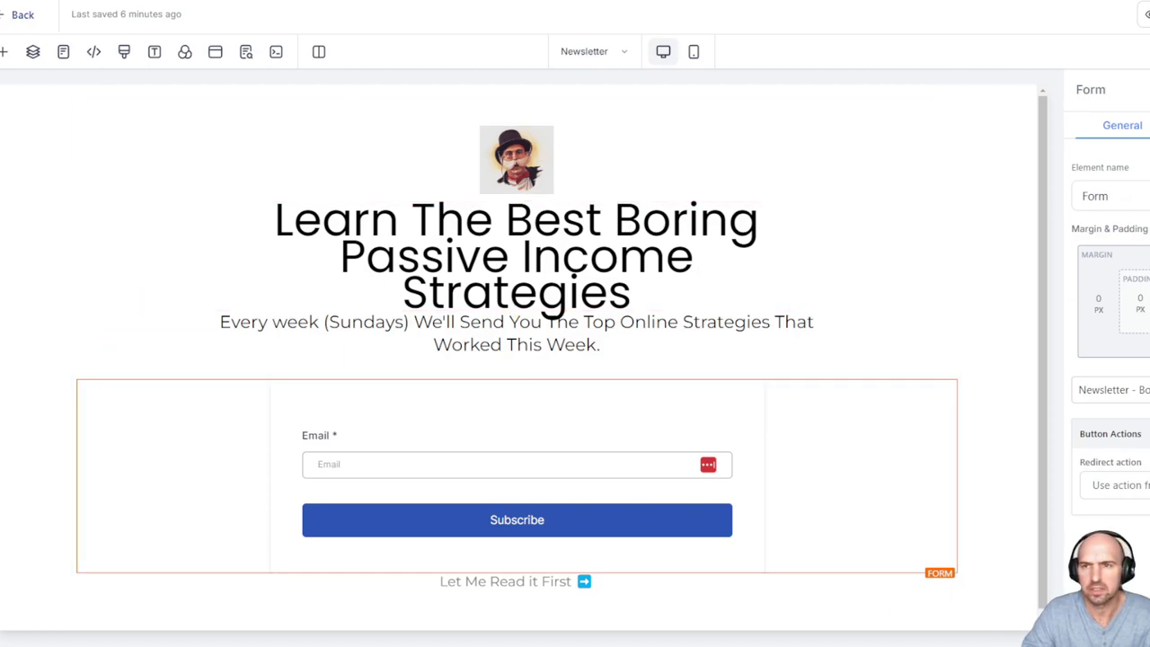
{"action": "left_click", "coordinate": [907, 329]}
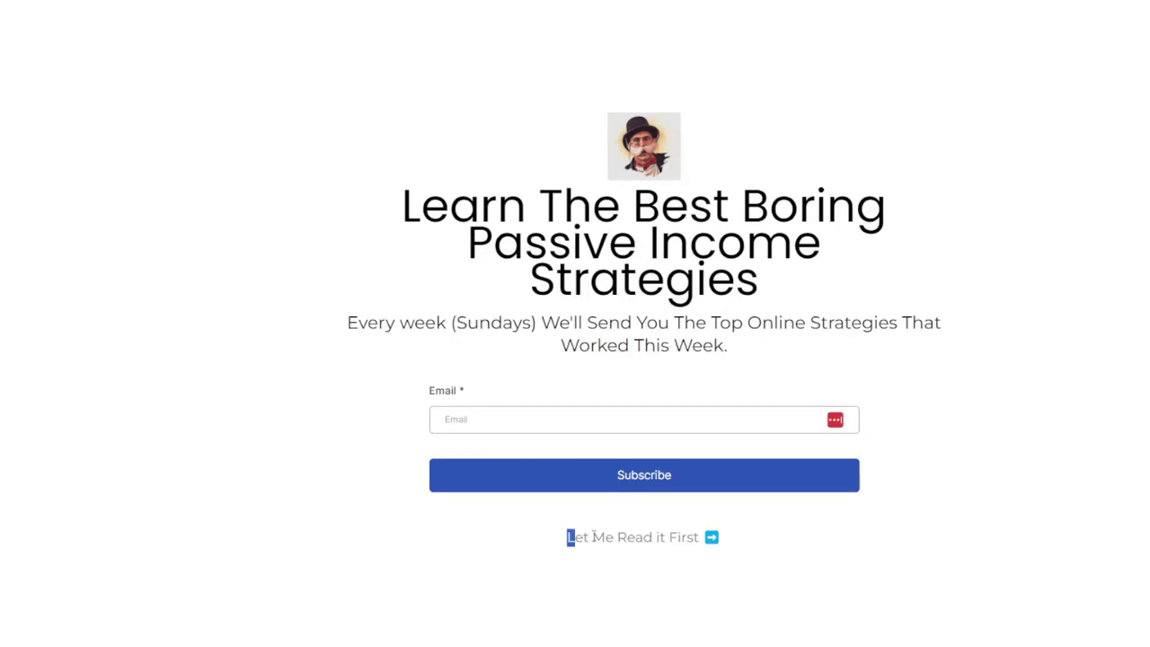
Verify the welcome step's URL is /welcome, then reopen the Newsletter page in the editor
{"action": "left_click_drag", "start_coordinate": [569, 543], "coordinate": [726, 539]}
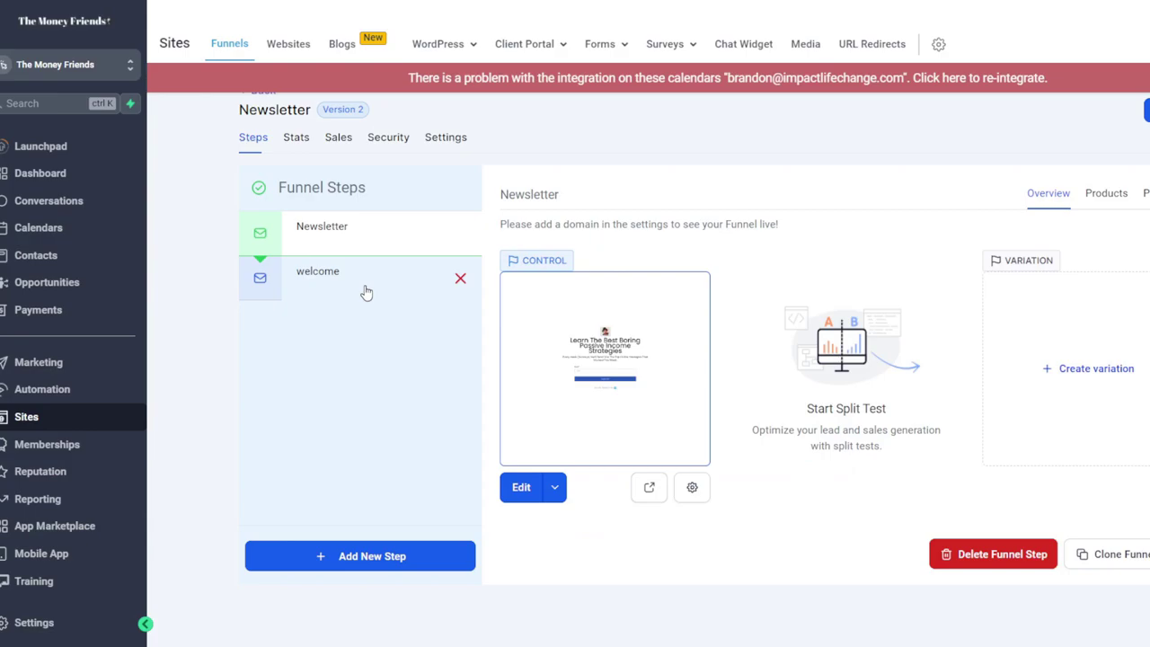
{"action": "left_click", "coordinate": [366, 292]}
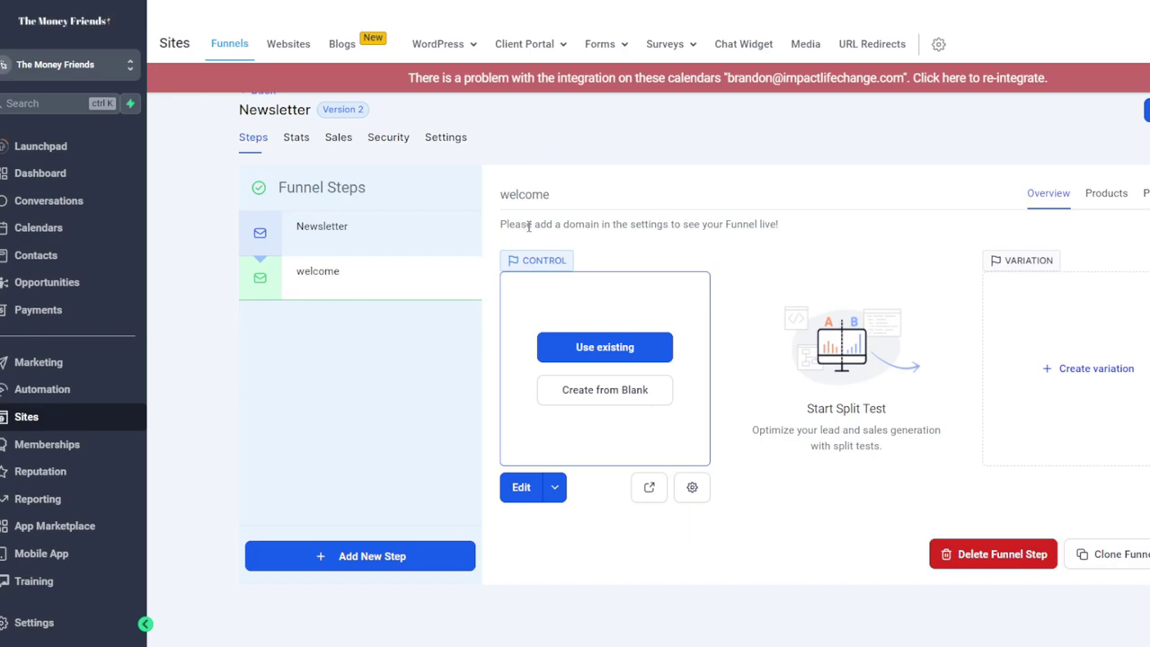
{"action": "left_click", "coordinate": [1146, 193]}
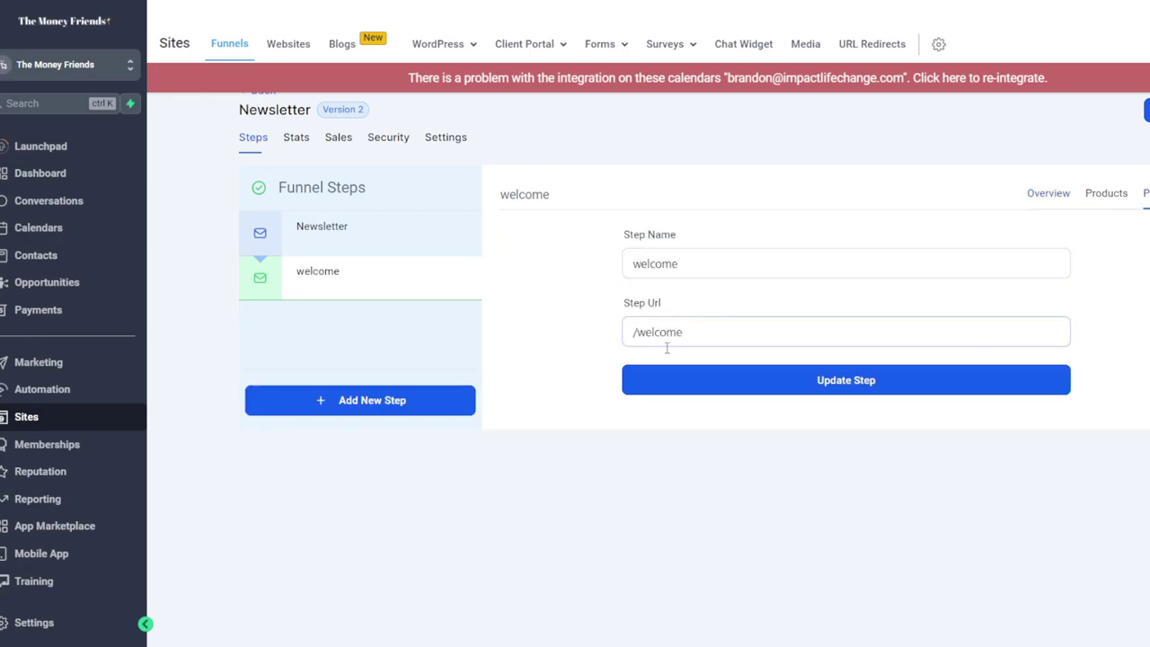
{"action": "left_click", "coordinate": [1059, 196]}
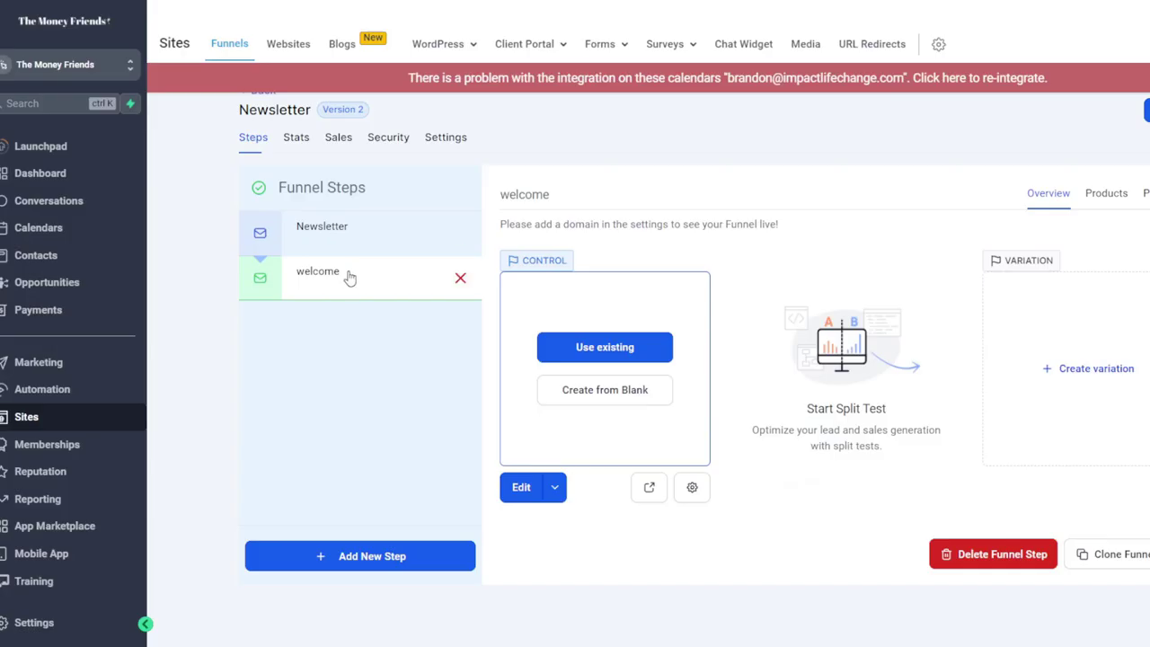
{"action": "left_click", "coordinate": [335, 241]}
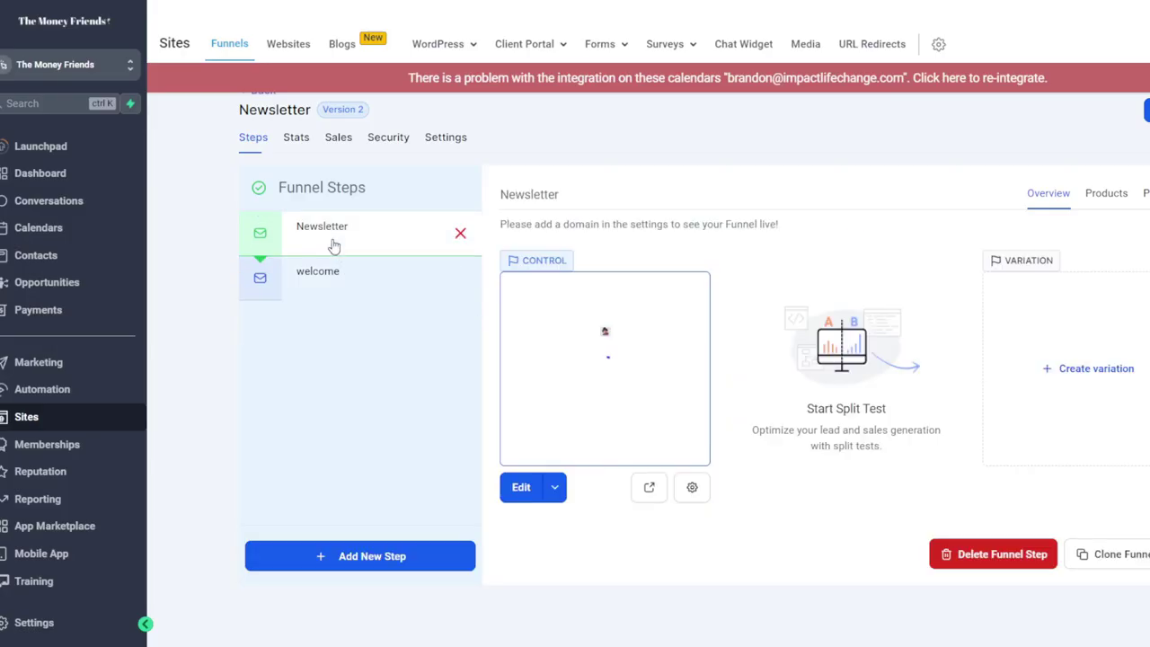
{"action": "left_click", "coordinate": [522, 488]}
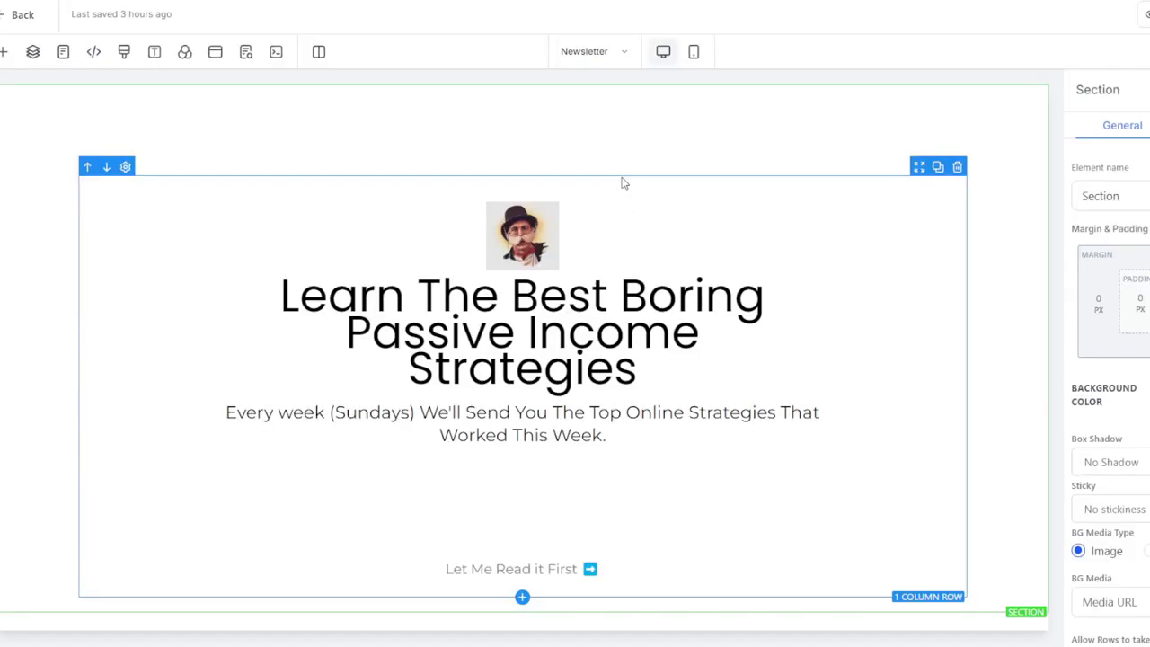
{"action": "scroll", "coordinate": [811, 340], "scroll_direction": "down", "scroll_amount": 1}
{"action": "left_click", "coordinate": [486, 576]}
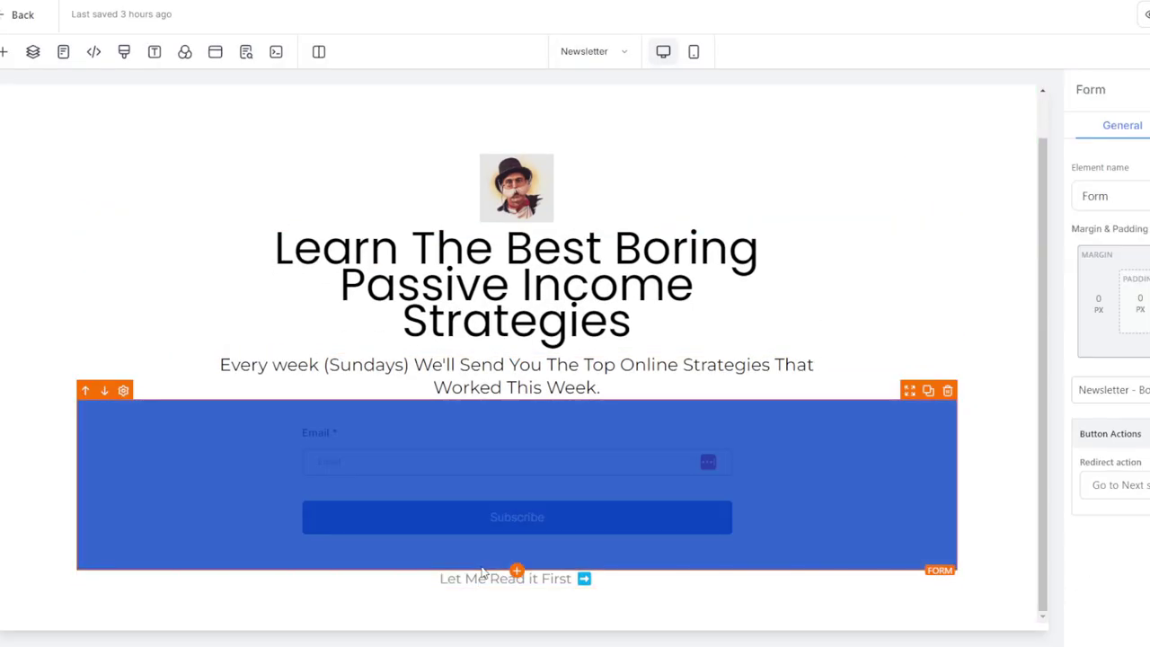
{"action": "left_click", "coordinate": [488, 578]}
{"action": "triple_click", "coordinate": [488, 579]}
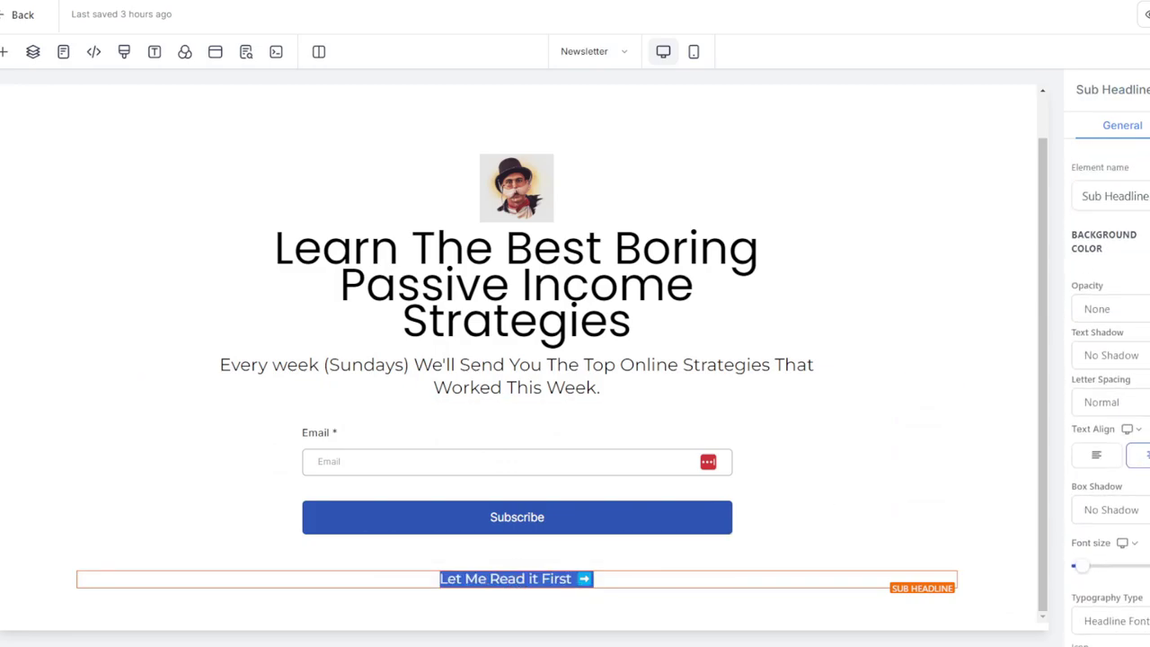
{"action": "left_click", "coordinate": [549, 580], "text": "shift"}
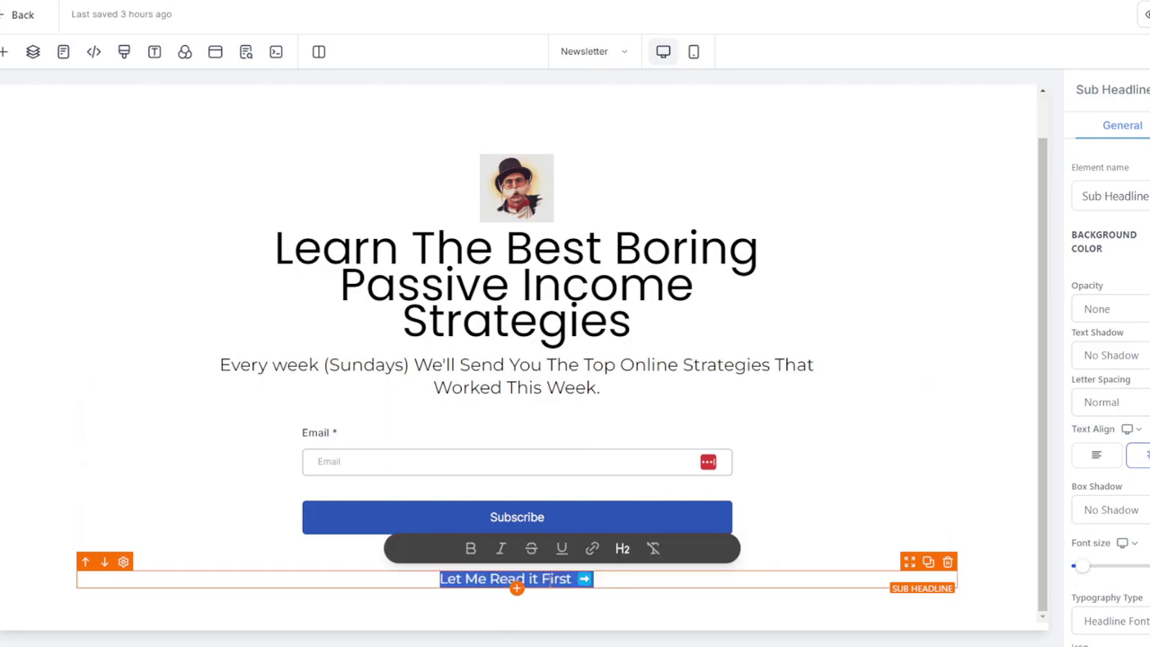
{"action": "left_click", "coordinate": [570, 548]}
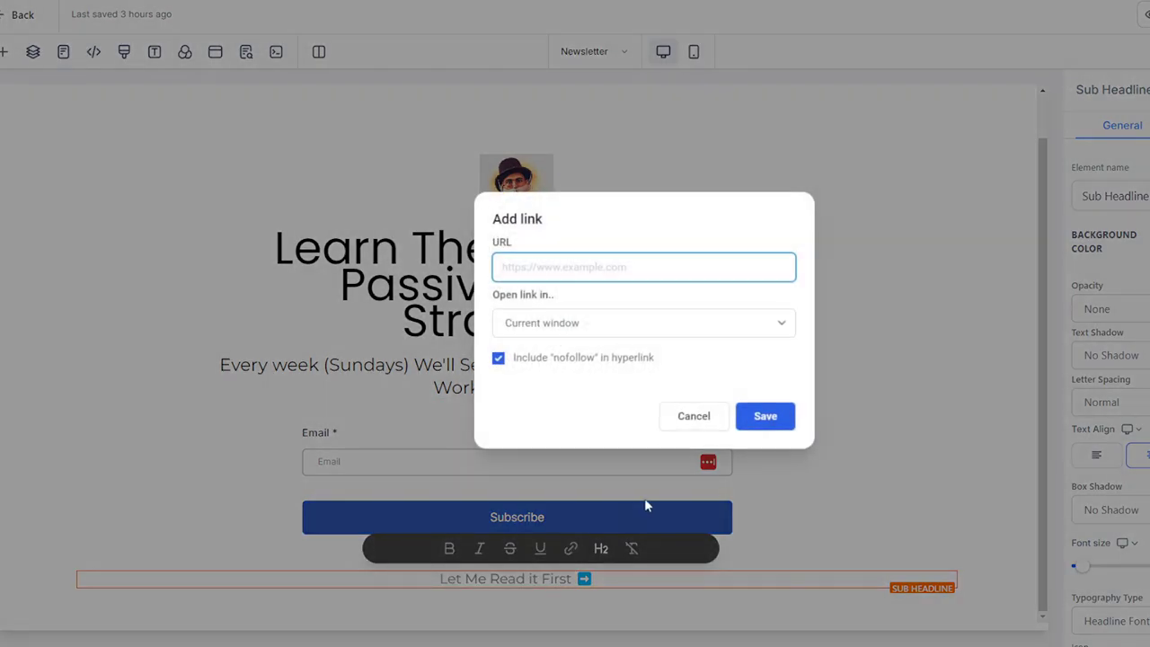
{"action": "left_click", "coordinate": [633, 326]}
{"action": "left_click", "coordinate": [582, 279]}
{"action": "type", "text": "https://bo"}
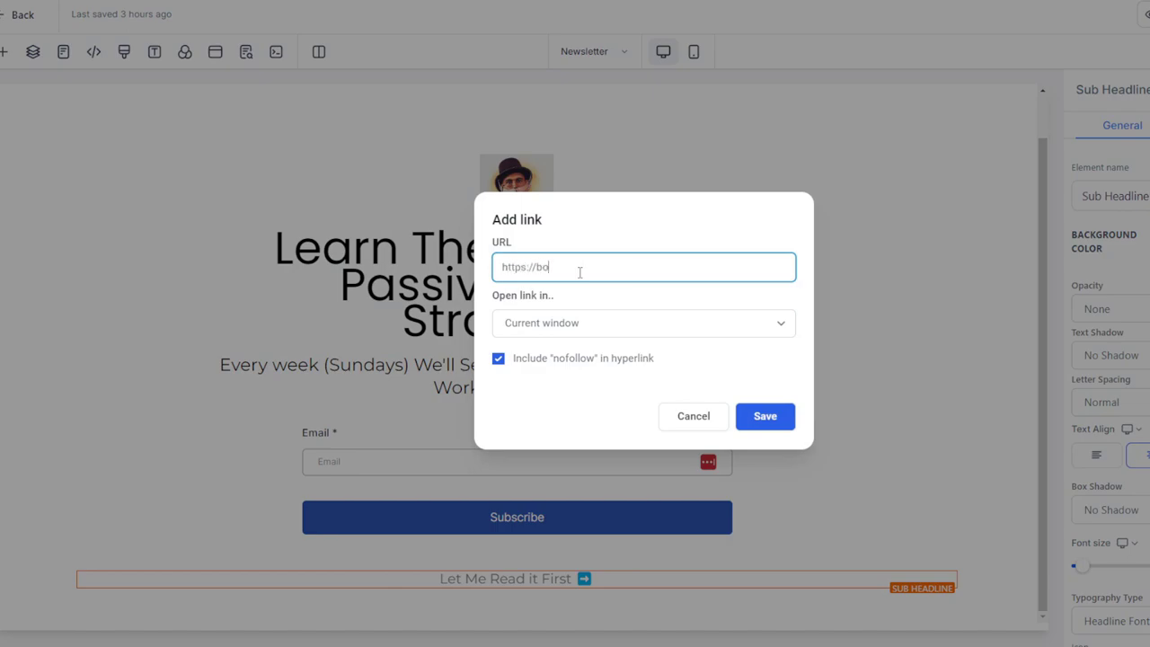
{"action": "type", "text": "welcome"}
{"action": "left_click", "coordinate": [764, 416]}
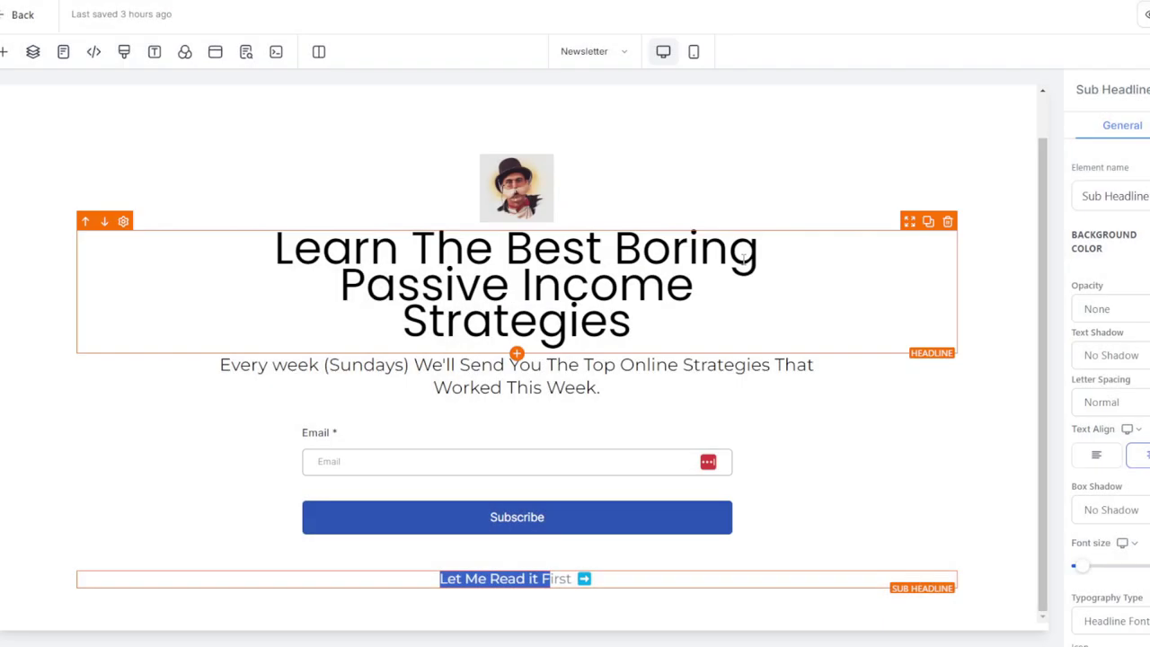
Reapply the /welcome link so it covers the whole Let Me Read it First ➡️ line
{"action": "left_click", "coordinate": [578, 582]}
{"action": "triple_click", "coordinate": [577, 580]}
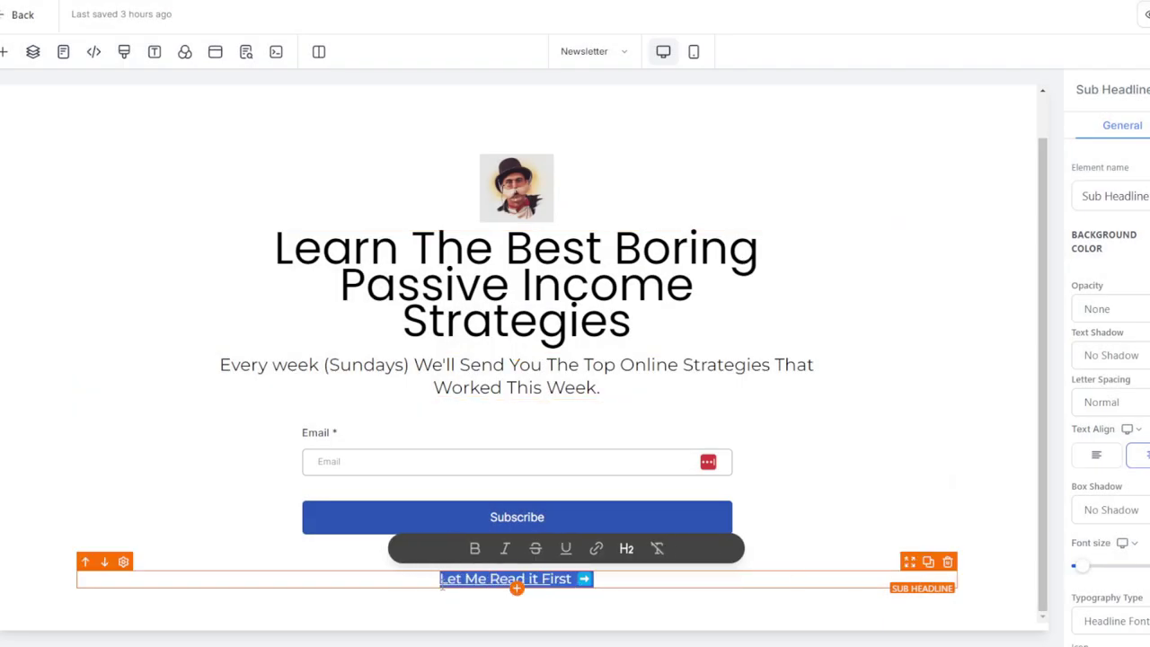
{"action": "left_click", "coordinate": [589, 555]}
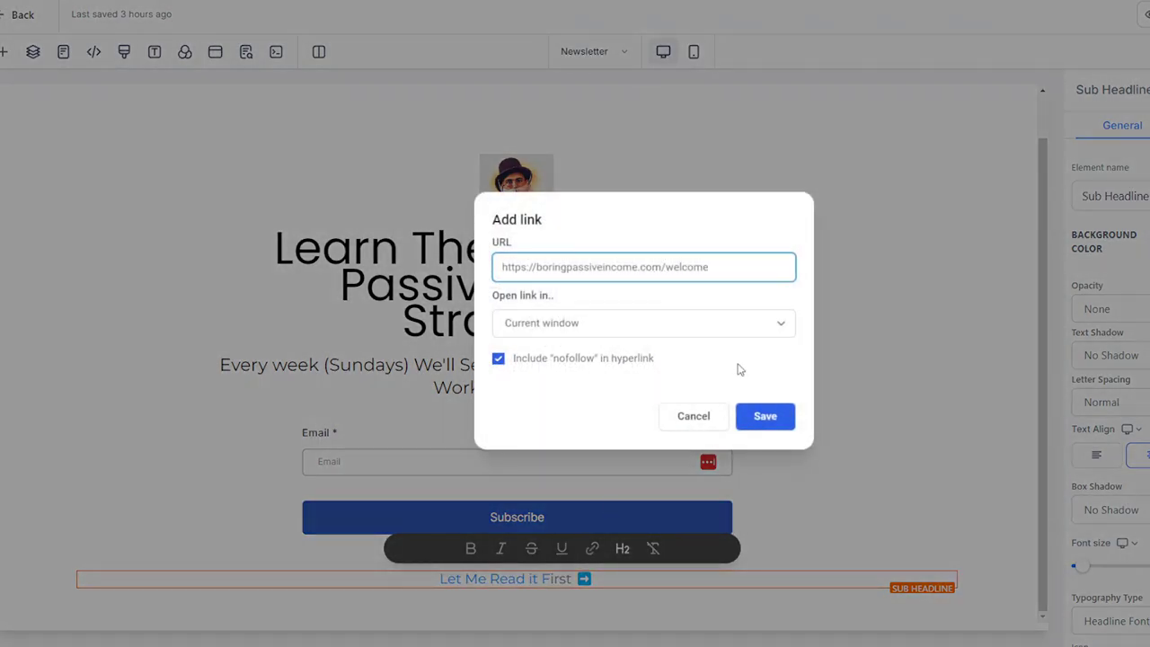
{"action": "left_click", "coordinate": [763, 417]}
Open the Link Text Color options for the linked Let Me Read it First line
{"action": "left_click", "coordinate": [614, 581]}
{"action": "left_click", "coordinate": [620, 581]}
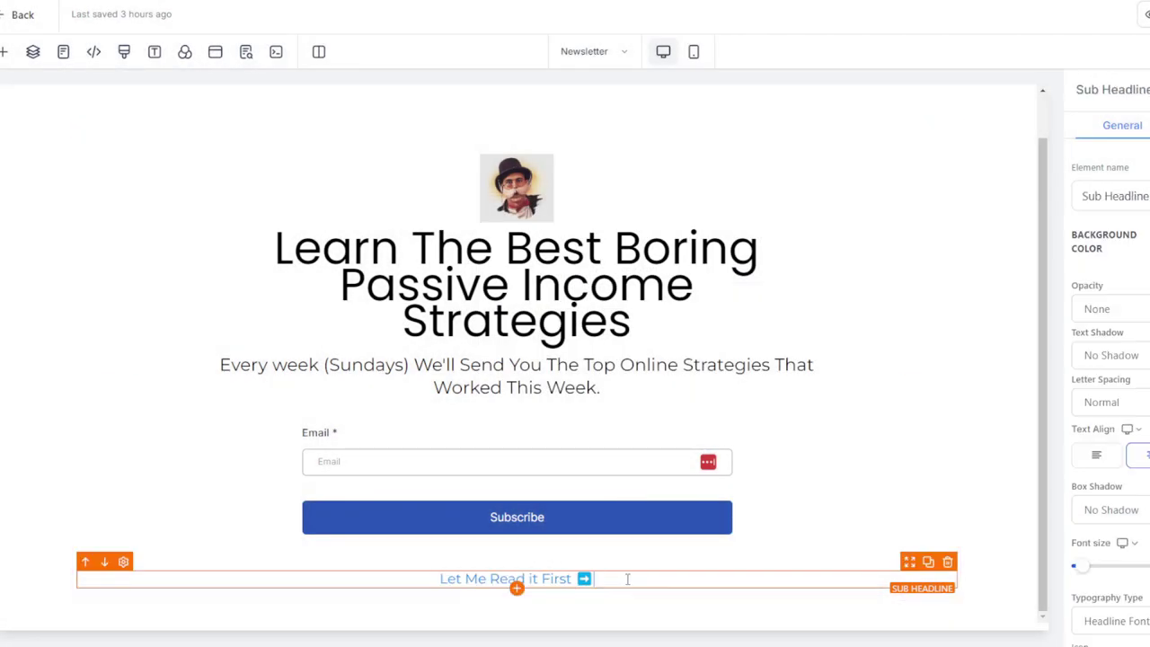
{"action": "triple_click", "coordinate": [575, 579]}
{"action": "scroll", "coordinate": [1111, 360], "scroll_direction": "down", "scroll_amount": 5}
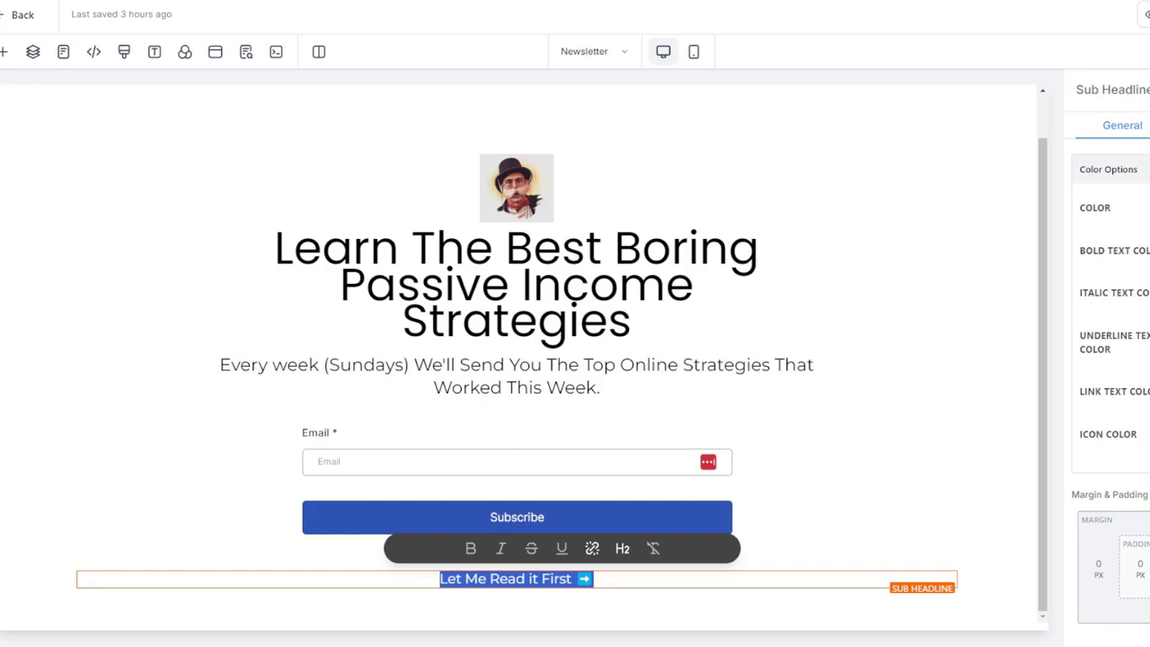
{"action": "left_click", "coordinate": [1141, 391]}
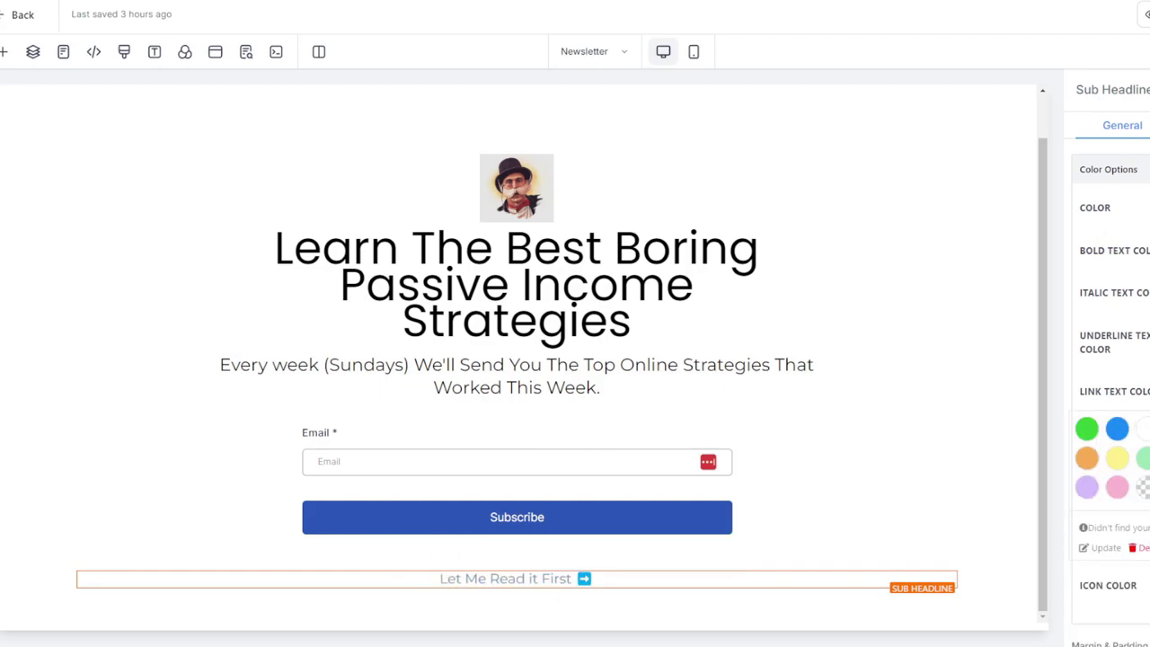
{"action": "left_click", "coordinate": [245, 51]}
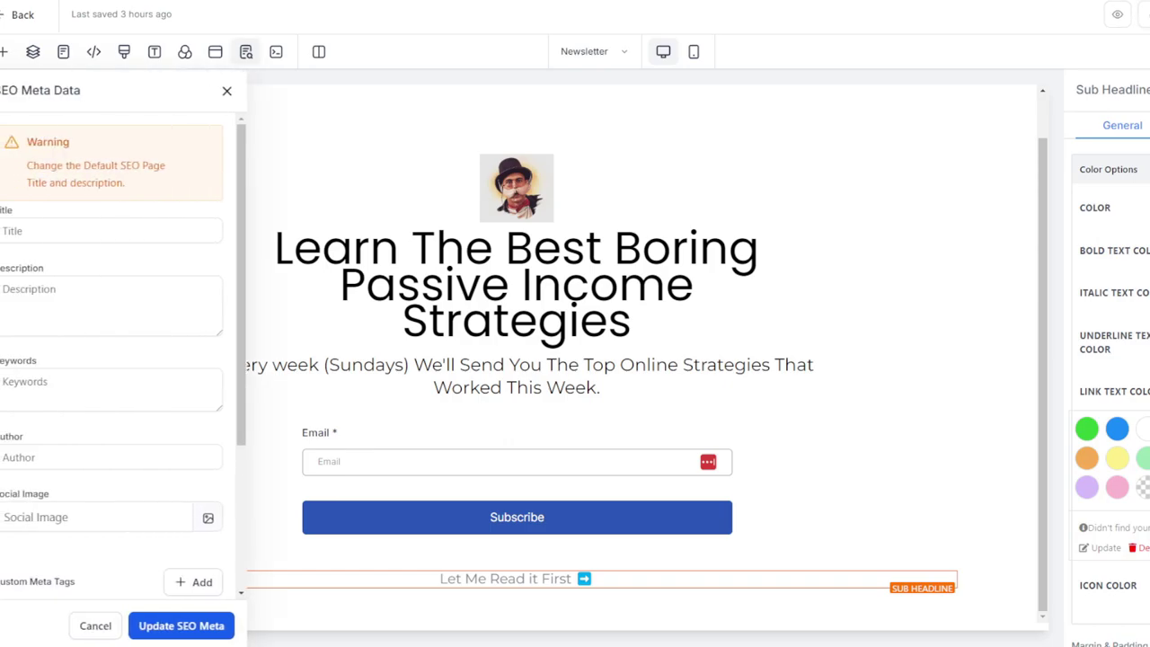
Close the SEO Meta Data panel and exit the editor to the Newsletter funnel steps
{"action": "left_click", "coordinate": [225, 90]}
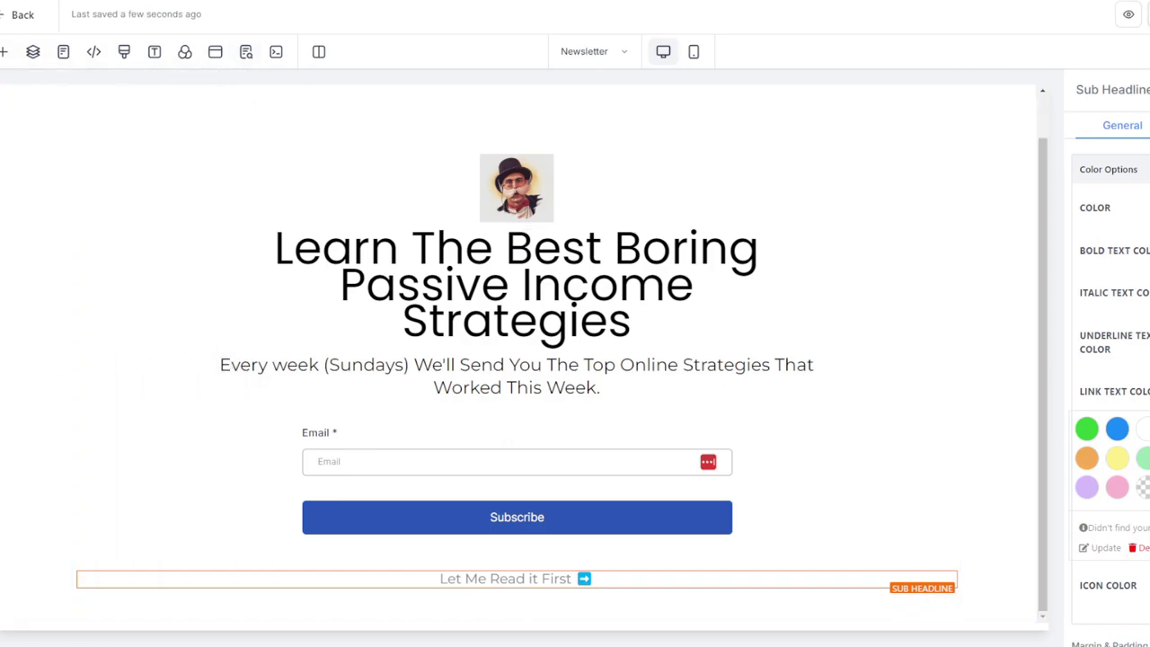
{"action": "left_click", "coordinate": [7, 14]}
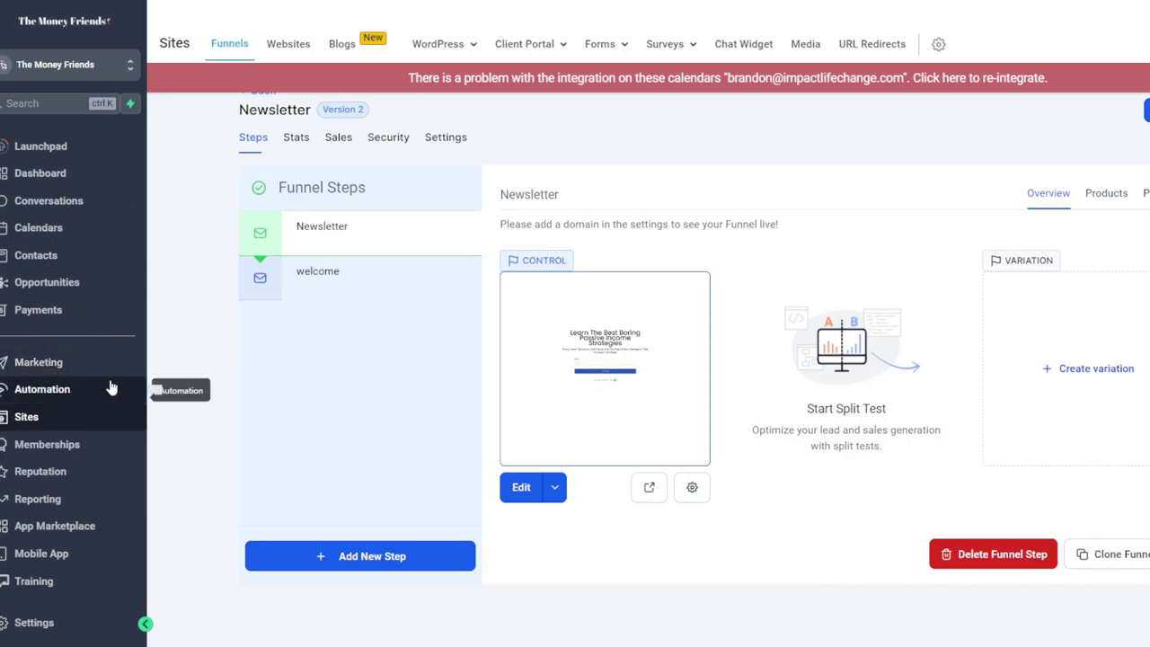
Create a new blank workflow from scratch under Automation > Workflows
{"action": "left_click", "coordinate": [79, 392]}
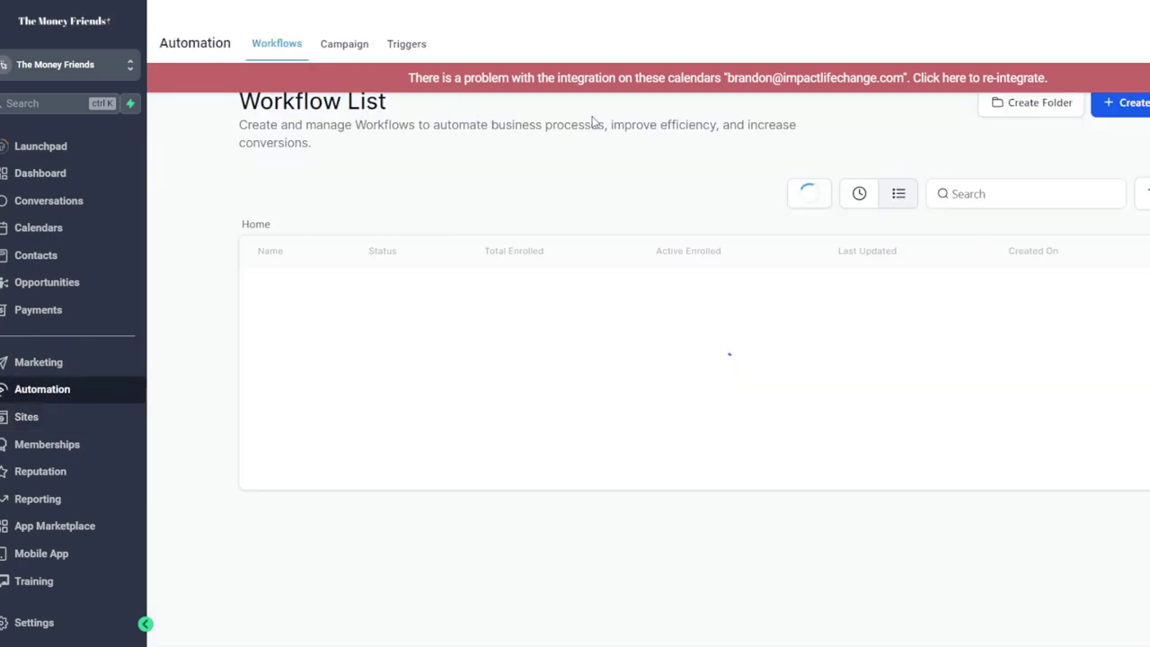
{"action": "left_click", "coordinate": [1134, 103]}
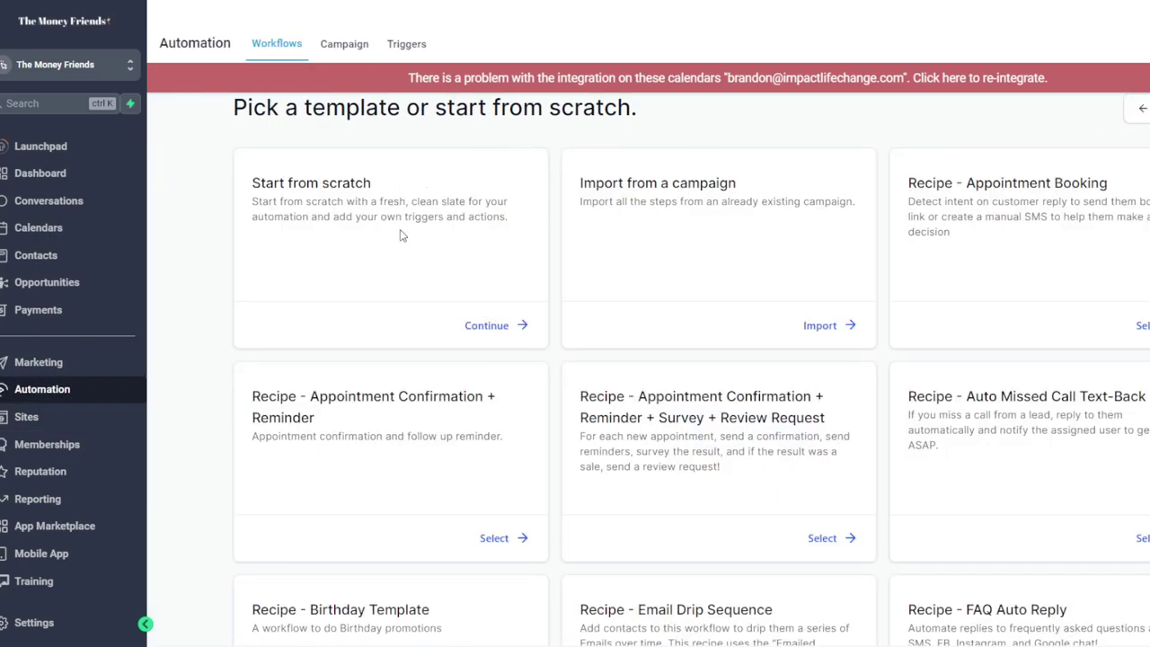
{"action": "left_click", "coordinate": [485, 327]}
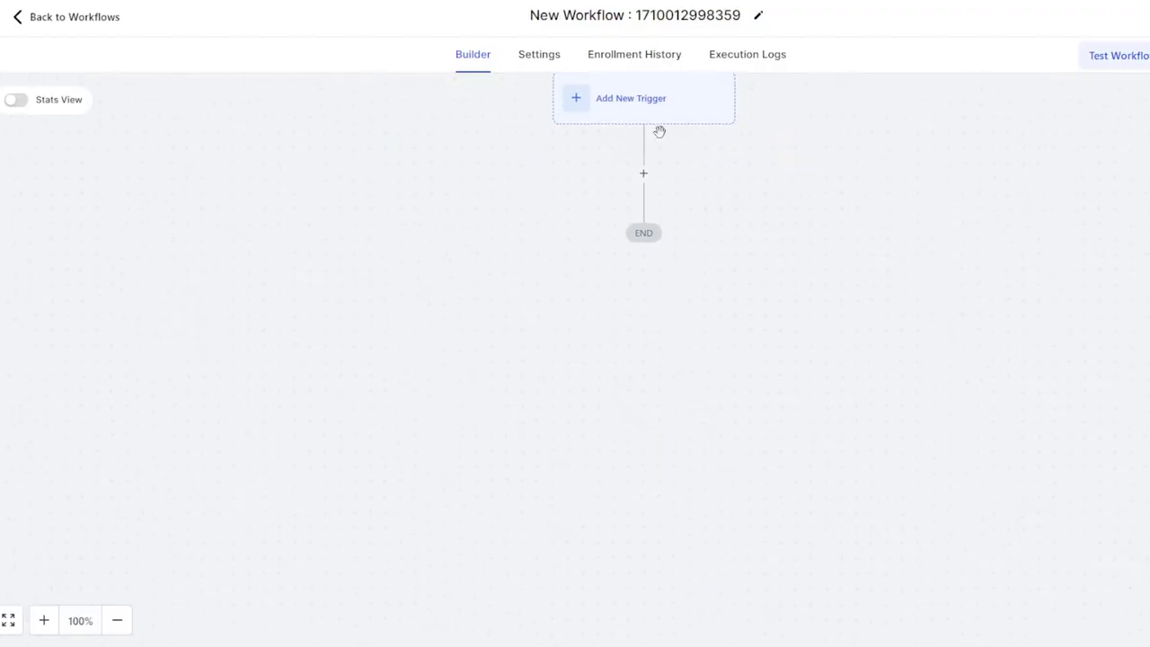
Title the workflow 'Newsletter Opt-in - Boring Passive Income'
{"action": "left_click", "coordinate": [605, 31]}
{"action": "type", "text": "News"}
{"action": "key", "text": "BackSpace"}
{"action": "key", "text": "BackSpace"}
{"action": "key", "text": "BackSpace"}
{"action": "type", "text": "ewsletter"}
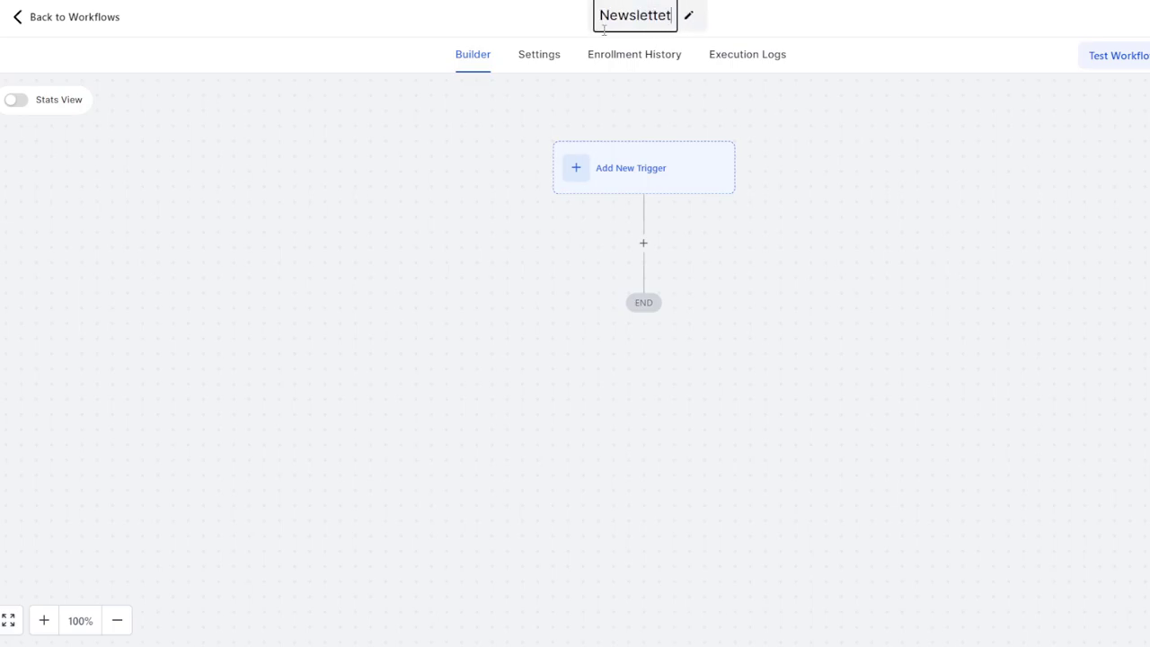
{"action": "type", "text": " Opt-i"}
{"action": "key", "text": "BackSpace"}
{"action": "type", "text": "-in"}
{"action": "key", "text": "Return"}
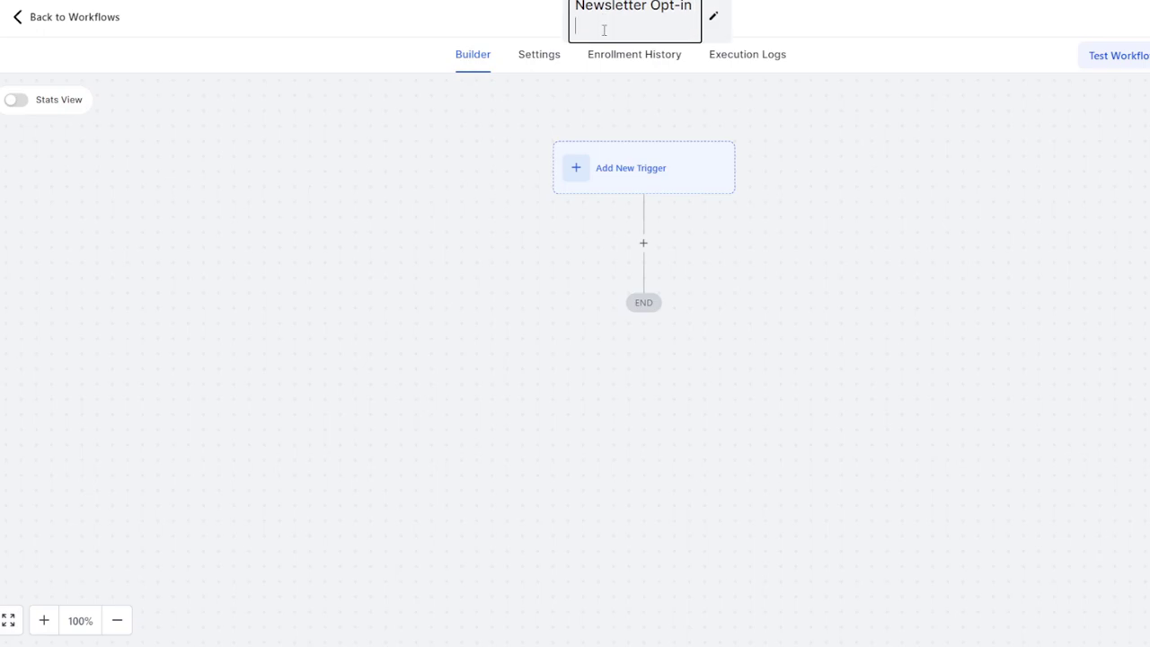
{"action": "key", "text": "BackSpace"}
{"action": "type", "text": "- Boring Passive INcome"}
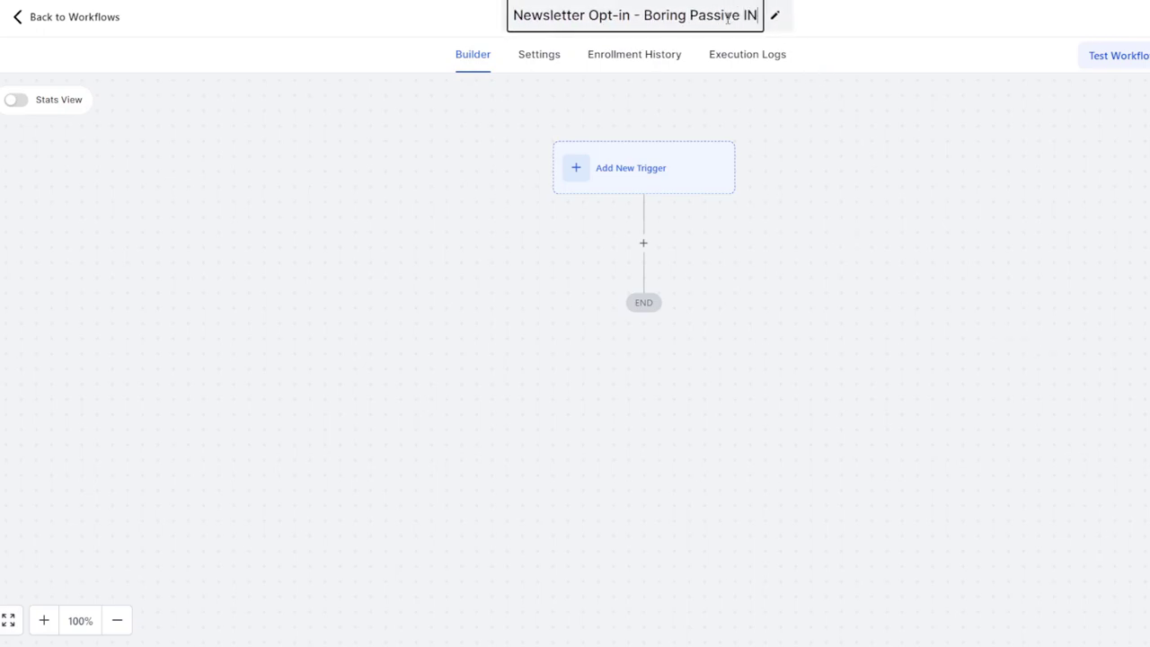
{"action": "key", "text": "BackSpace"}
{"action": "key", "text": "BackSpace"}
{"action": "key", "text": "BackSpace"}
{"action": "key", "text": "BackSpace"}
{"action": "key", "text": "BackSpace"}
{"action": "type", "text": "ncome"}
{"action": "key", "text": "Return"}
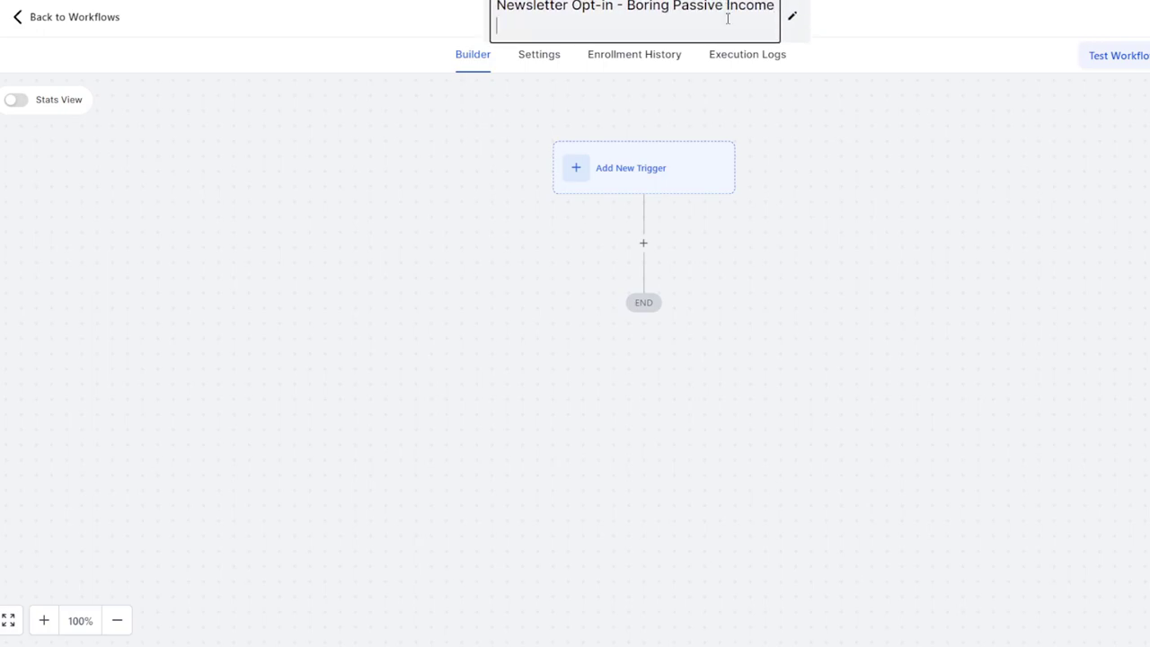
{"action": "key", "text": "Return"}
{"action": "key", "text": "BackSpace"}
{"action": "key", "text": "BackSpace"}
{"action": "left_click", "coordinate": [898, 137]}
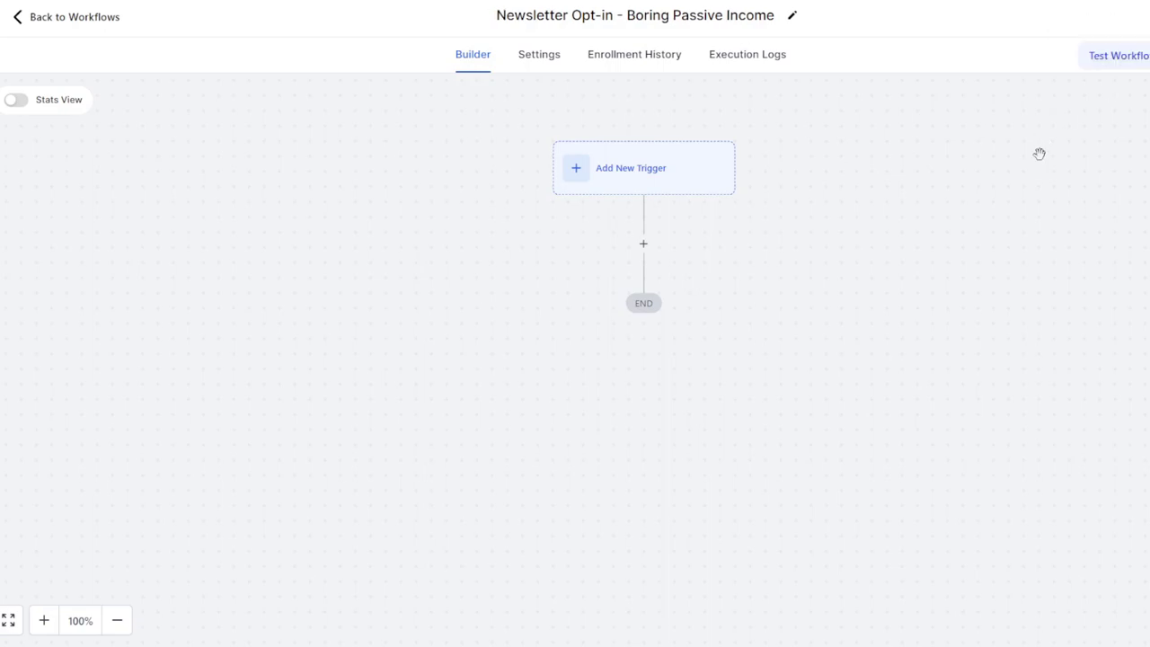
Add a Form Submitted trigger filtered to the 'Newsletter - Boring Passive Income' form
{"action": "left_click", "coordinate": [645, 176]}
{"action": "type", "text": "form"}
{"action": "left_click", "coordinate": [988, 252]}
{"action": "left_click", "coordinate": [770, 300]}
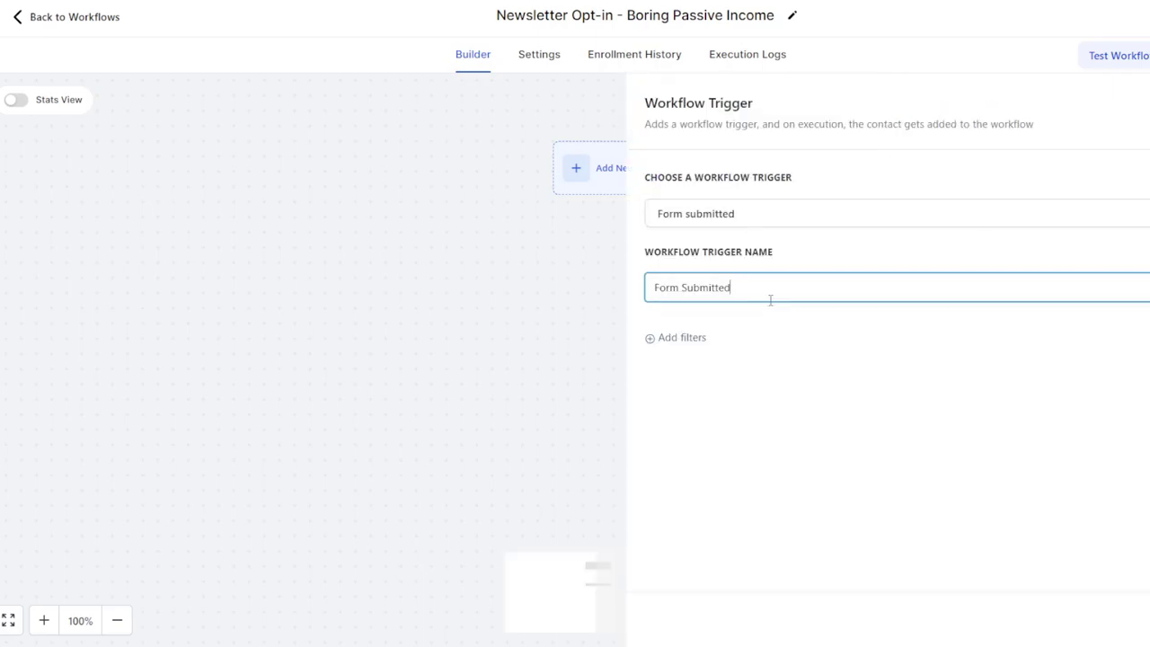
{"action": "double_click", "coordinate": [706, 288]}
{"action": "left_click", "coordinate": [676, 338]}
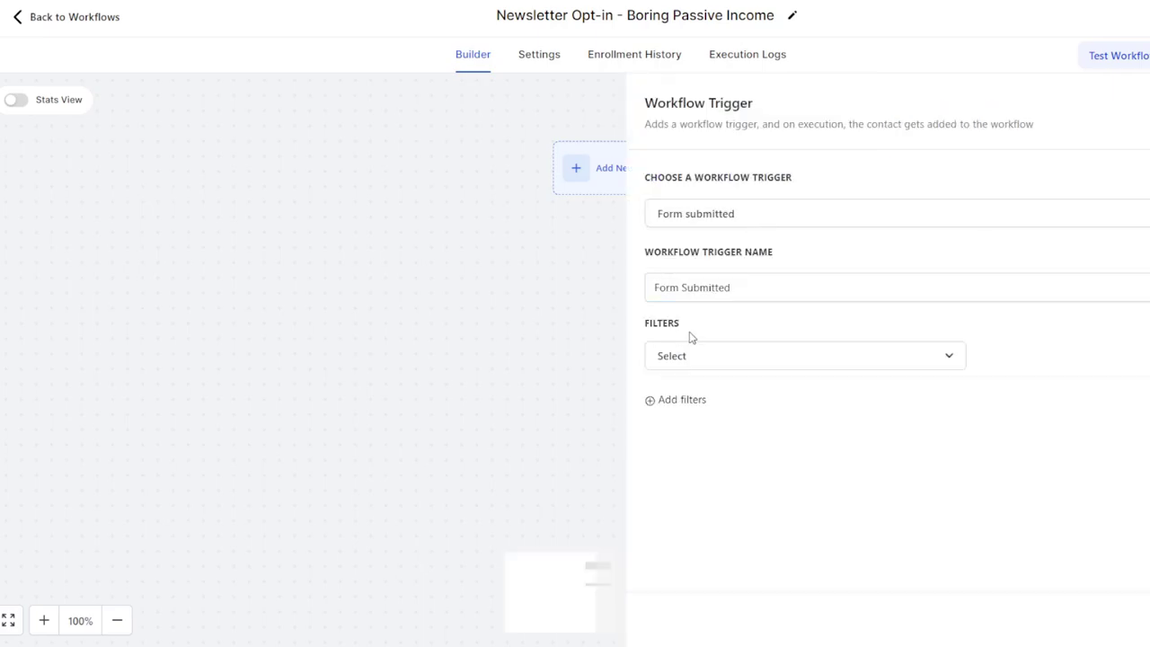
{"action": "left_click", "coordinate": [723, 364]}
{"action": "left_click", "coordinate": [688, 461]}
{"action": "left_click", "coordinate": [1025, 360]}
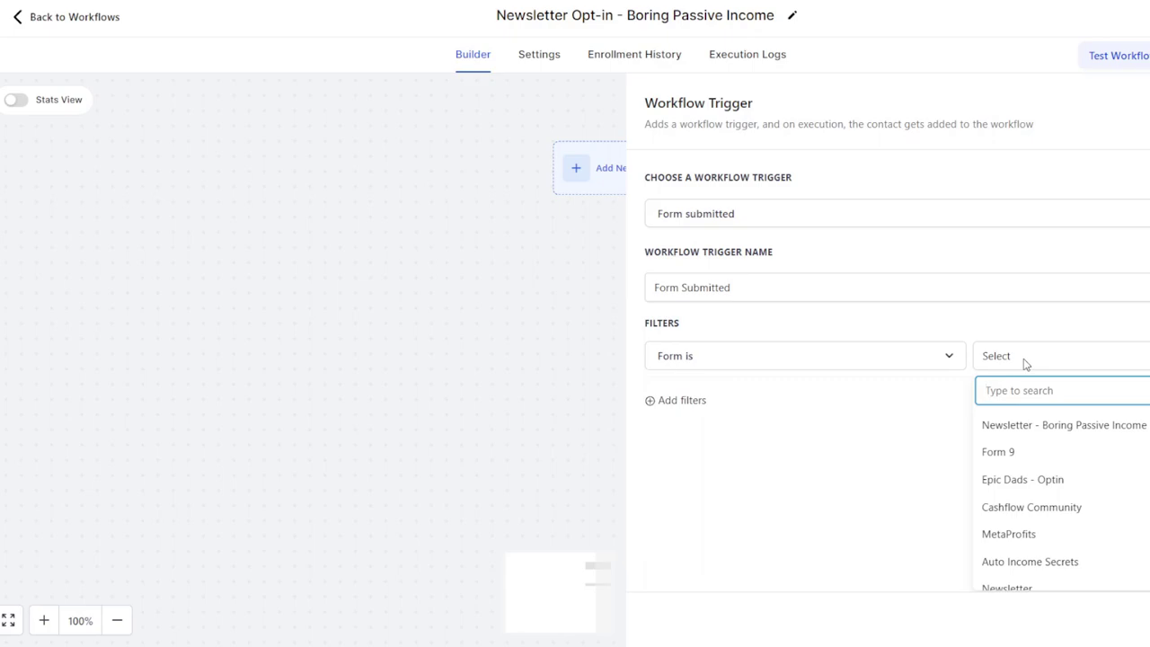
{"action": "left_click", "coordinate": [1043, 424]}
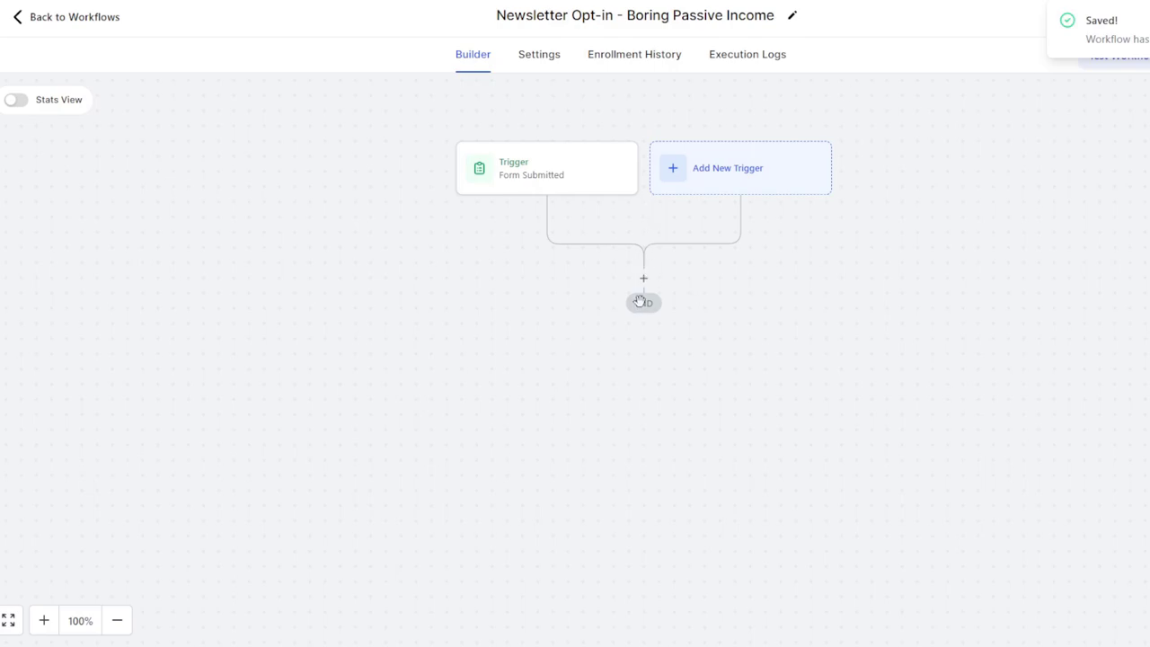
Add an Add Contact Tag action that applies the 'newsletter optins' tag and save it
{"action": "scroll", "coordinate": [643, 297], "scroll_direction": "up", "scroll_amount": 5}
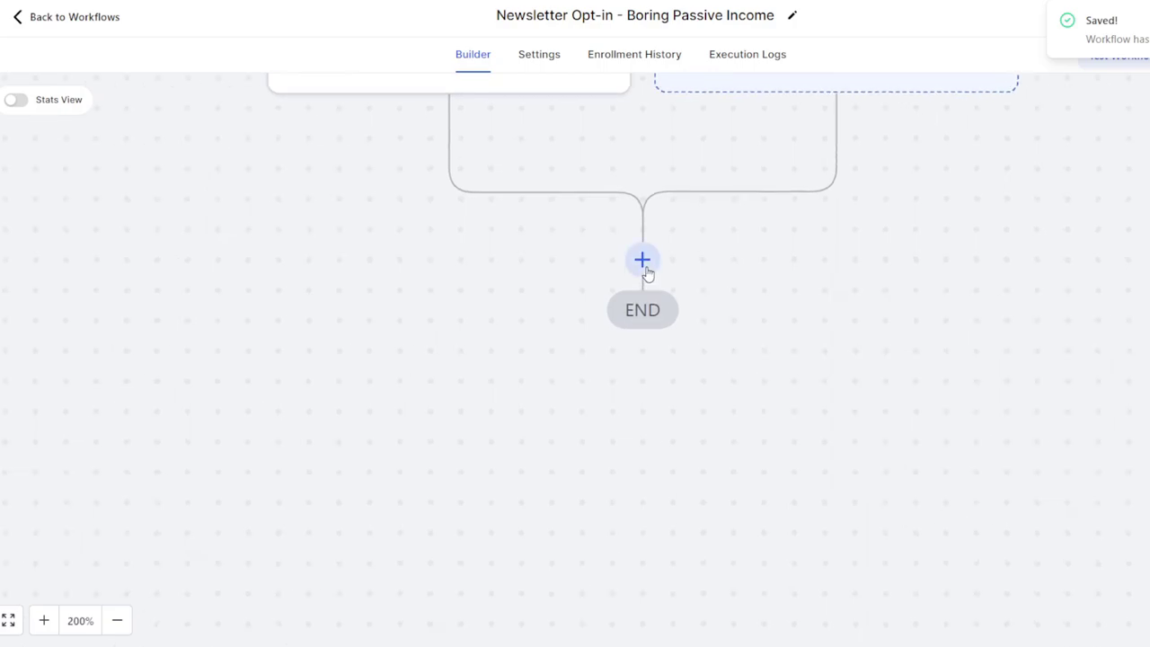
{"action": "left_click", "coordinate": [643, 262]}
{"action": "type", "text": "tag"}
{"action": "left_click", "coordinate": [945, 250]}
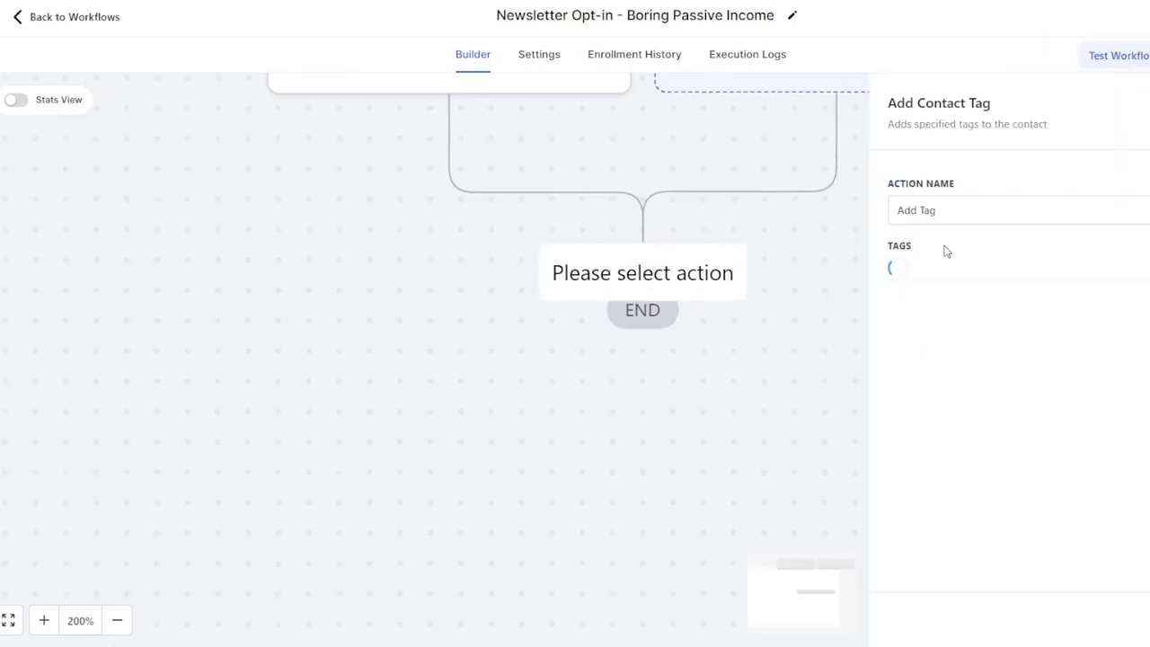
{"action": "left_click", "coordinate": [923, 273]}
{"action": "type", "text": "news"}
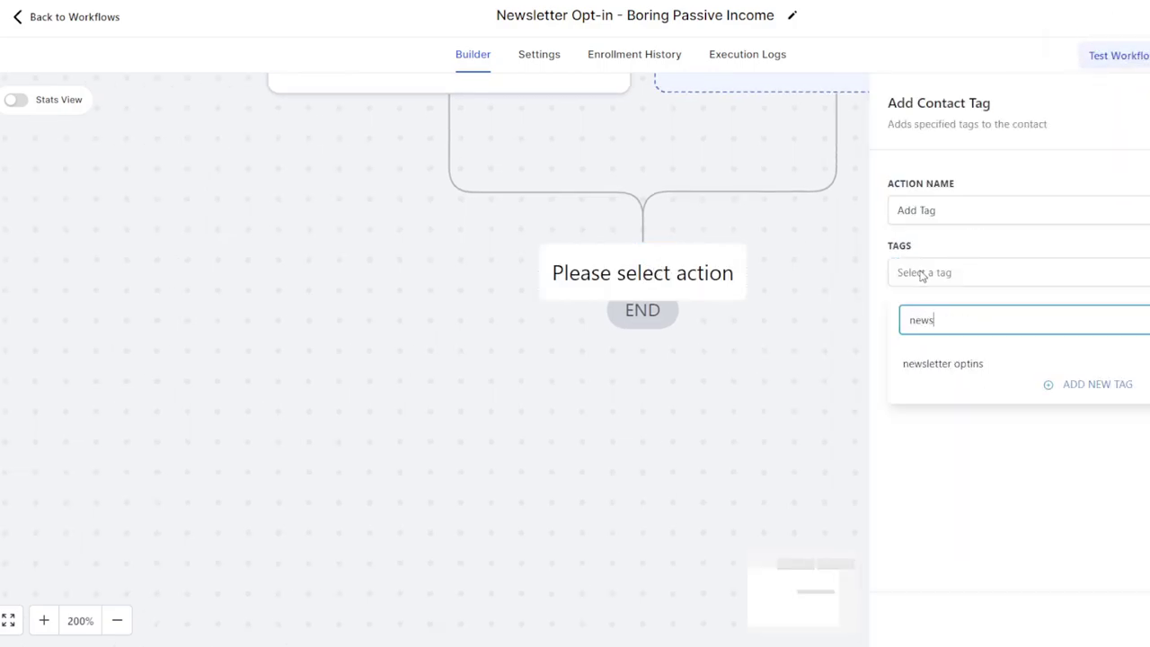
{"action": "left_click", "coordinate": [951, 361]}
{"action": "left_click", "coordinate": [1127, 434]}
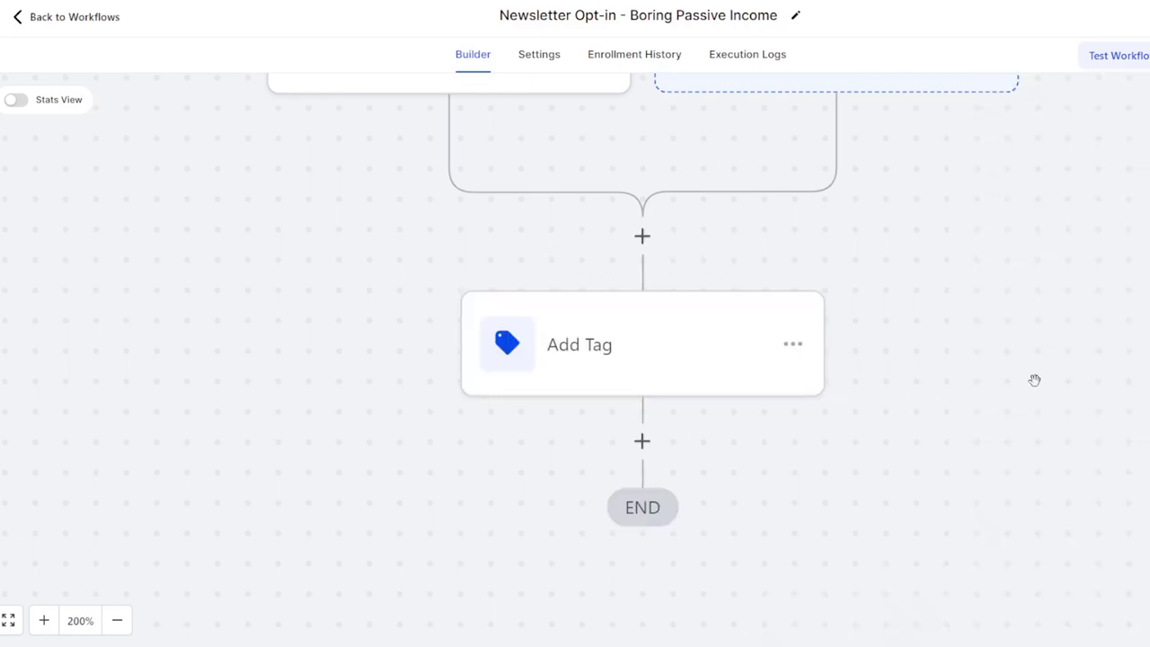
{"action": "scroll", "coordinate": [1069, 241], "scroll_direction": "down", "scroll_amount": 3}
{"action": "left_click_drag", "start_coordinate": [1073, 245], "coordinate": [800, 309]}
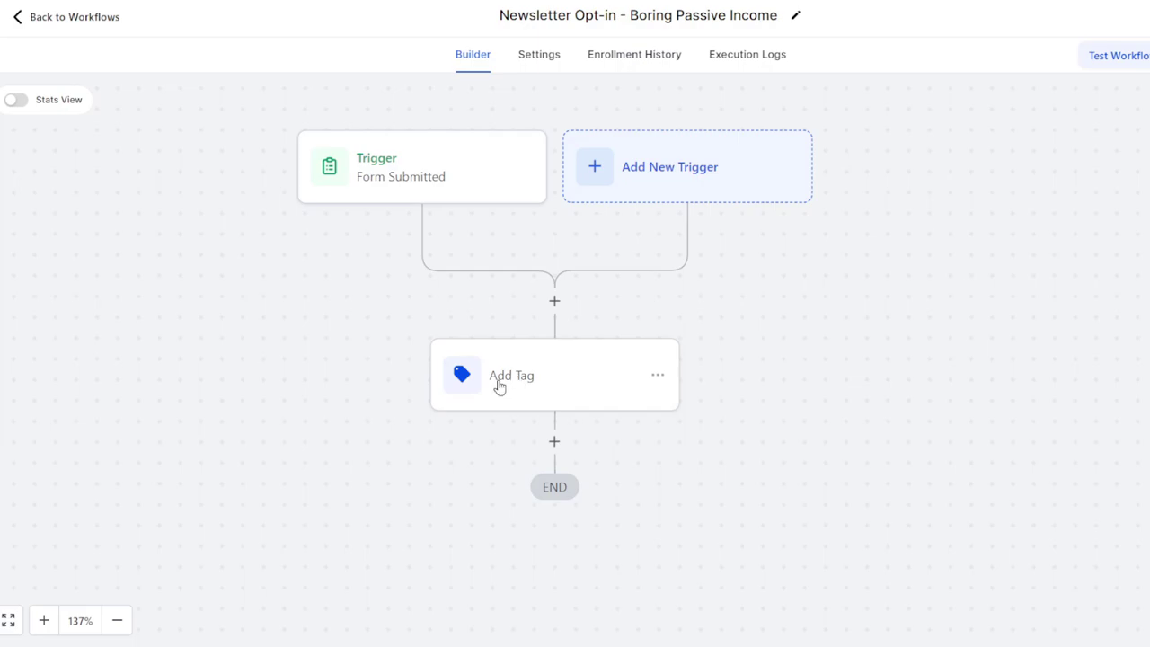
{"action": "left_click", "coordinate": [554, 439]}
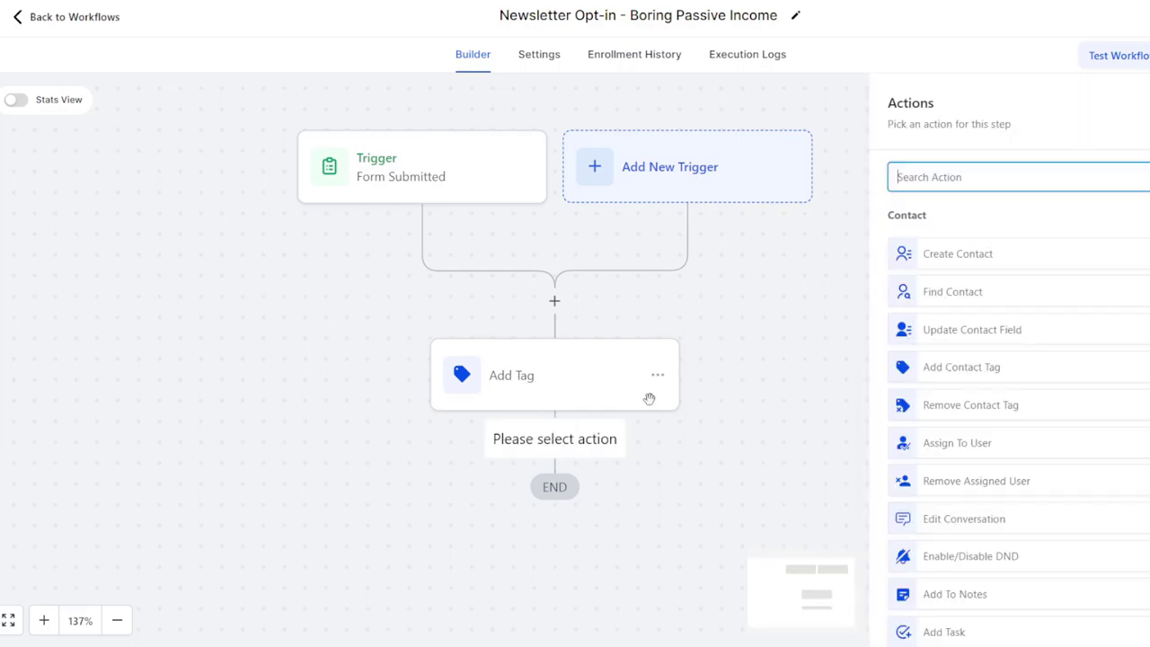
Add a Send Email action with the sender's name, sender e-mail and subject 'Welcome!'
{"action": "type", "text": "email"}
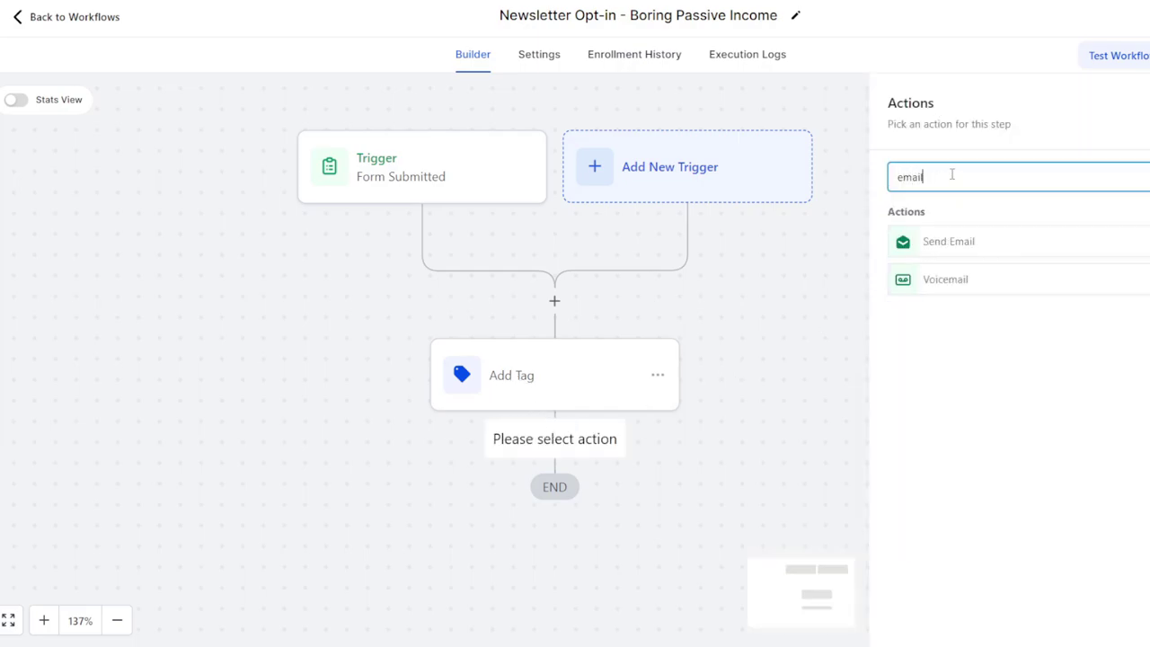
{"action": "left_click", "coordinate": [950, 239]}
{"action": "left_click", "coordinate": [925, 301]}
{"action": "type", "text": "Brandon"}
{"action": "key", "text": "Tab"}
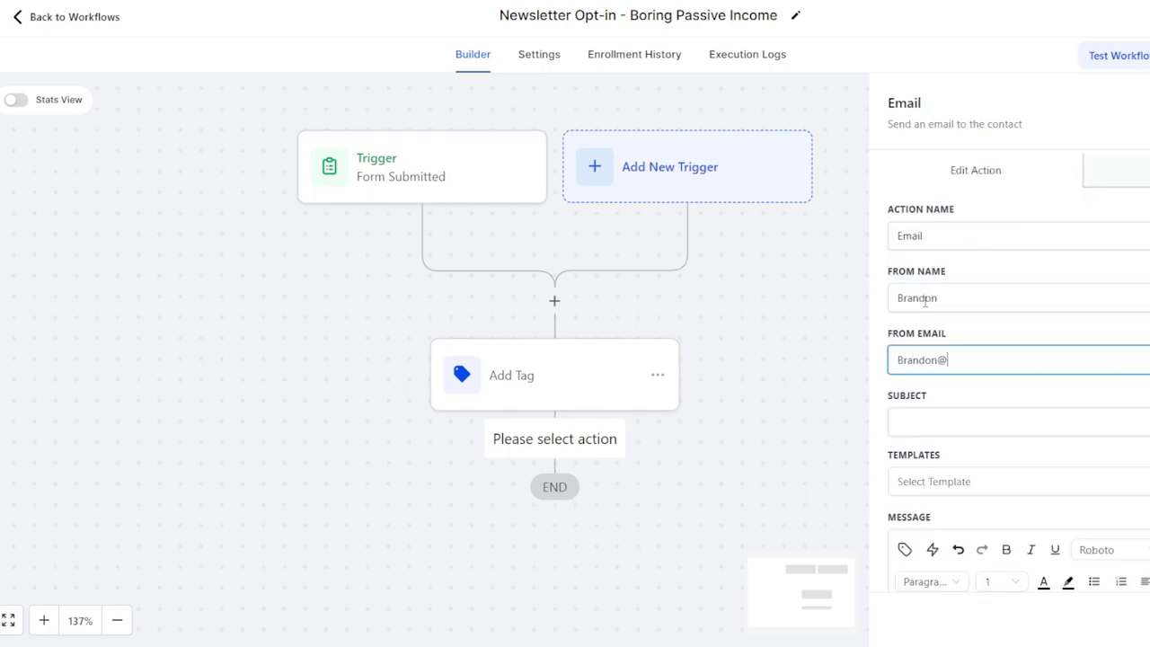
{"action": "key", "text": "Tab"}
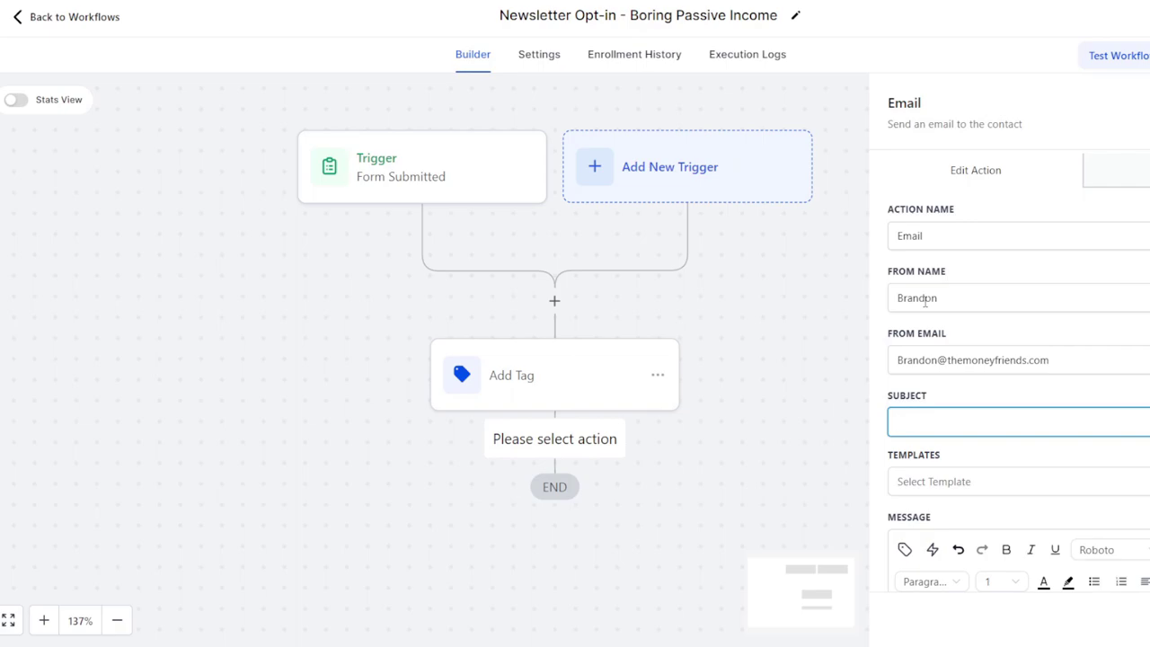
{"action": "type", "text": "Welcome!"}
Look through the e-mail templates, then write a message body starting 'Hey welcome!'
{"action": "scroll", "coordinate": [983, 351], "scroll_direction": "down", "scroll_amount": 2}
{"action": "left_click", "coordinate": [994, 344]}
{"action": "scroll", "coordinate": [1007, 465], "scroll_direction": "down", "scroll_amount": 5}
{"action": "scroll", "coordinate": [1006, 464], "scroll_direction": "down", "scroll_amount": 10}
{"action": "scroll", "coordinate": [1007, 462], "scroll_direction": "up", "scroll_amount": 1}
{"action": "scroll", "coordinate": [990, 491], "scroll_direction": "down", "scroll_amount": 1}
{"action": "scroll", "coordinate": [988, 485], "scroll_direction": "up", "scroll_amount": 3}
{"action": "scroll", "coordinate": [986, 480], "scroll_direction": "down", "scroll_amount": 3}
{"action": "scroll", "coordinate": [971, 513], "scroll_direction": "up", "scroll_amount": 1}
{"action": "scroll", "coordinate": [973, 514], "scroll_direction": "up", "scroll_amount": 5}
{"action": "left_click", "coordinate": [1018, 328]}
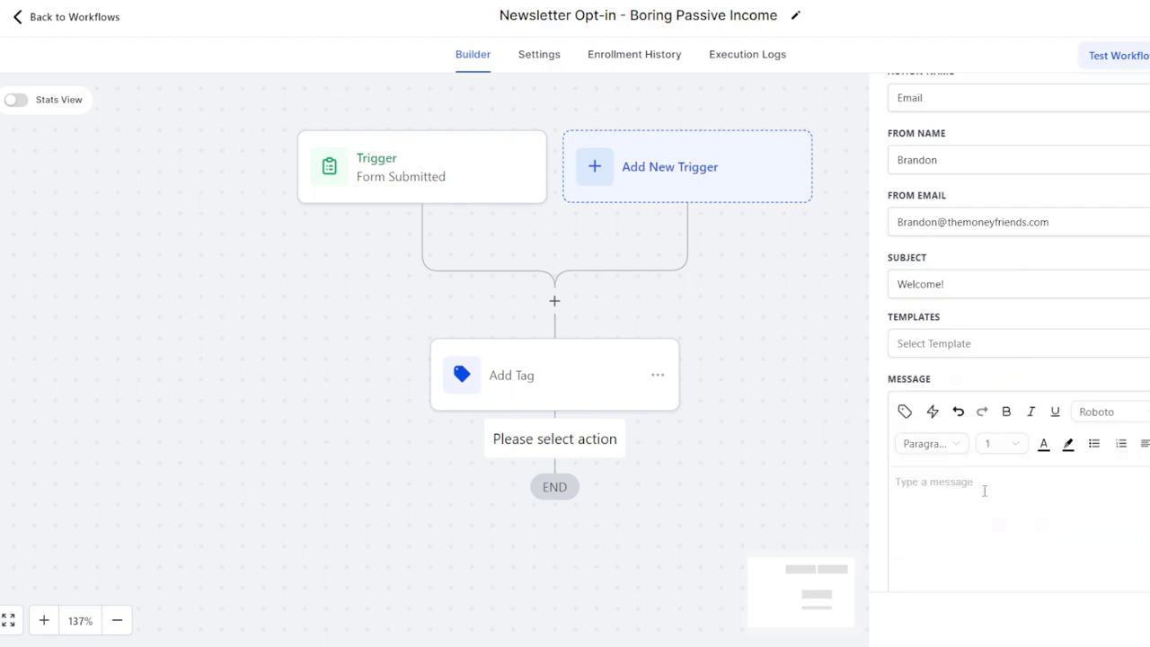
{"action": "type", "text": "Hey welcome ! This is "}
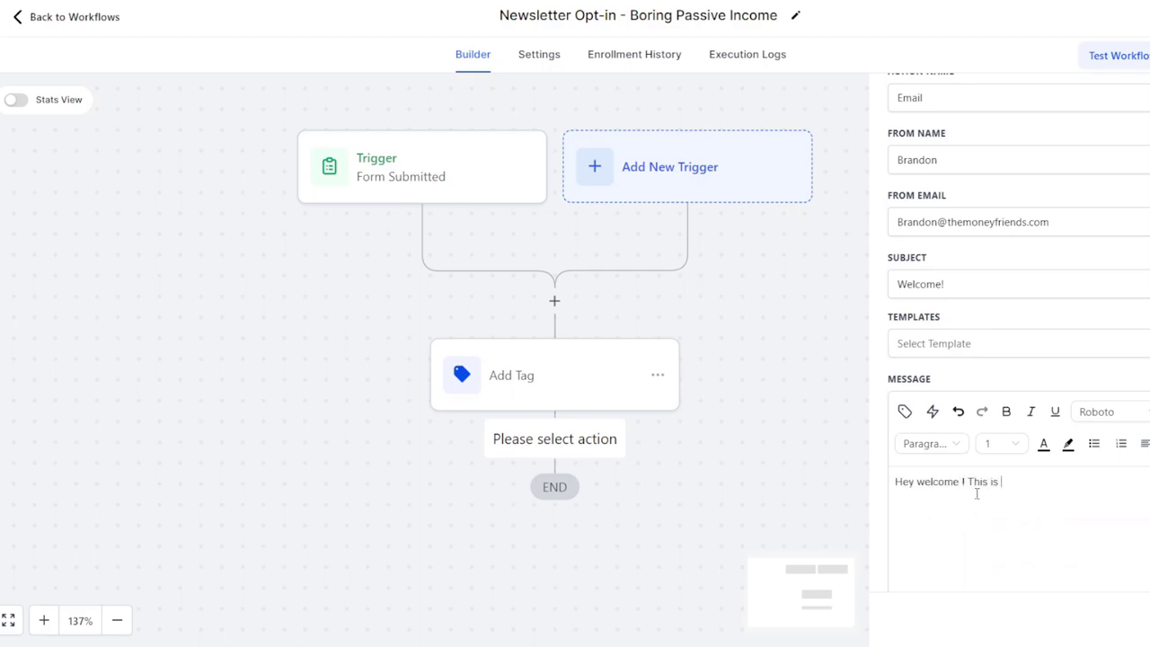
{"action": "type", "text": "athat coo"}
{"action": "key", "text": "BackSpace"}
{"action": "key", "text": "BackSpace"}
{"action": "key", "text": "BackSpace"}
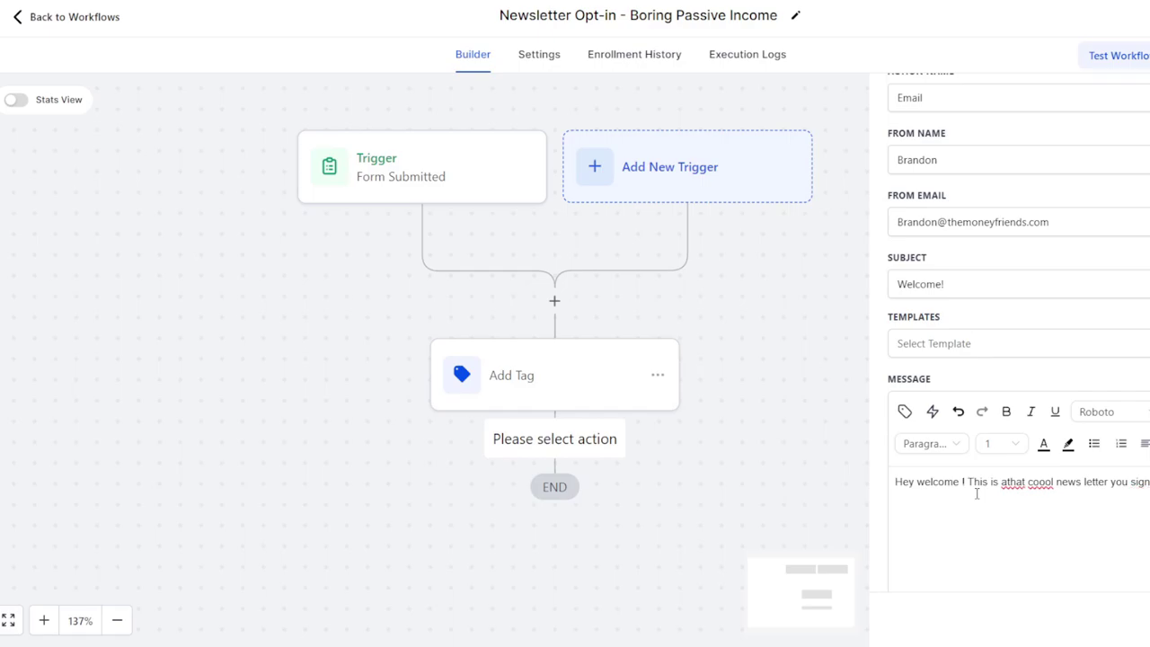
{"action": "scroll", "coordinate": [896, 412], "scroll_direction": "down", "scroll_amount": 1}
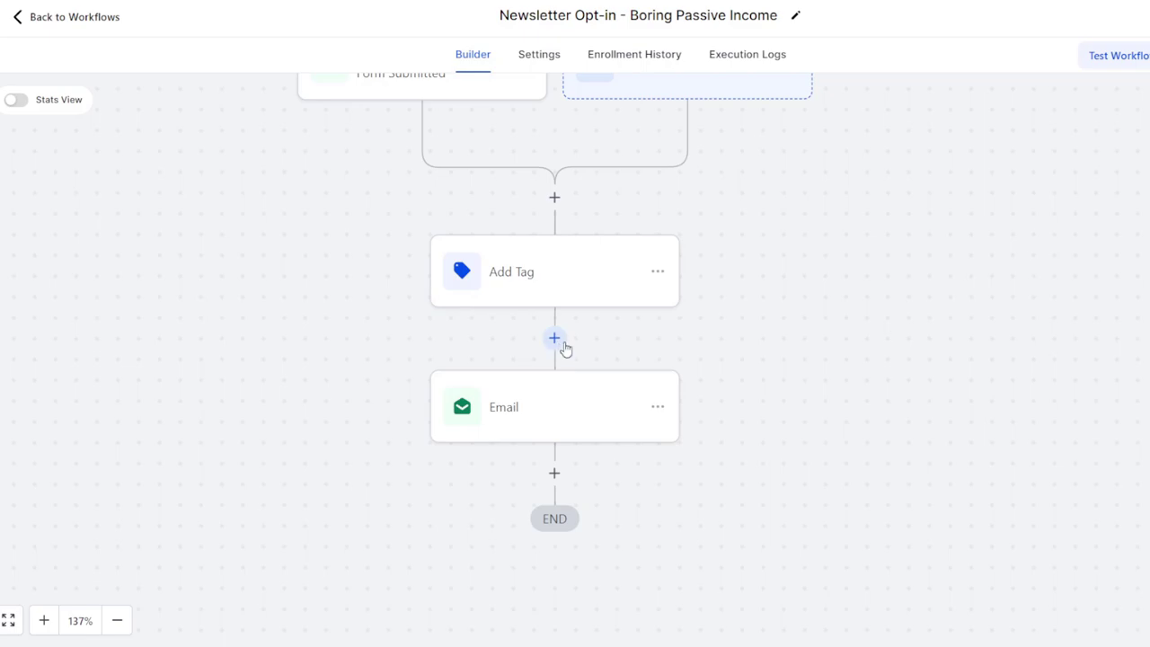
{"action": "scroll", "coordinate": [564, 349], "scroll_direction": "up", "scroll_amount": 1}
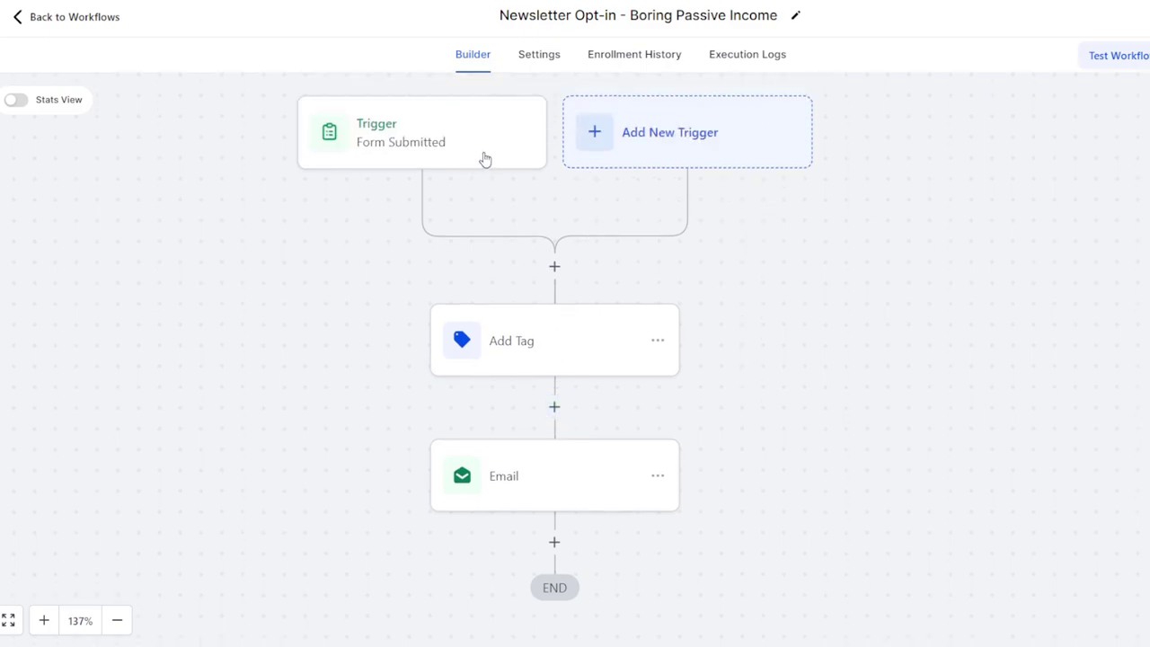
Save the Newsletter Opt-in workflow through the unsaved-changes prompt and return to the workflows list
{"action": "left_click", "coordinate": [97, 23]}
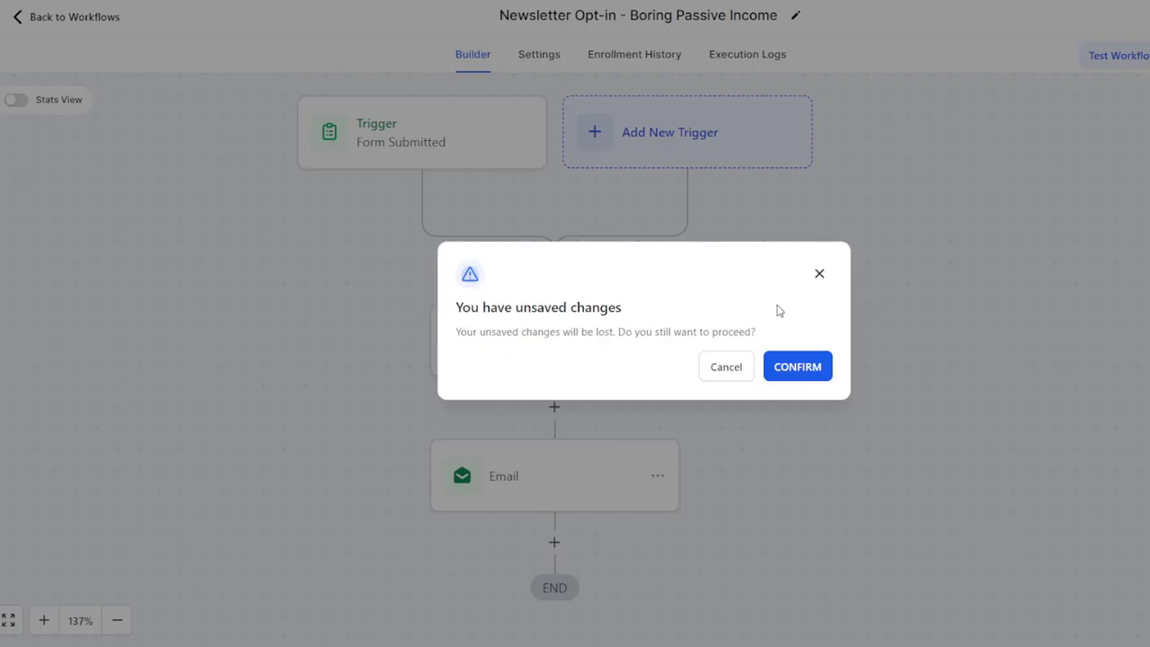
{"action": "left_click", "coordinate": [726, 365]}
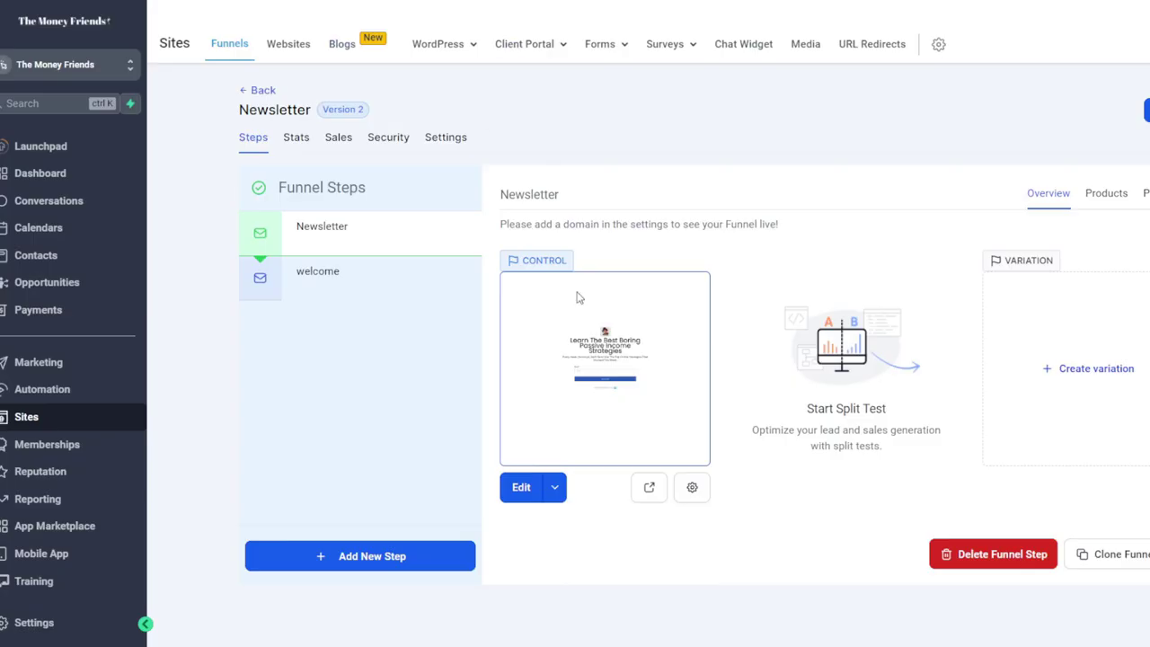
{"action": "left_click", "coordinate": [649, 487]}
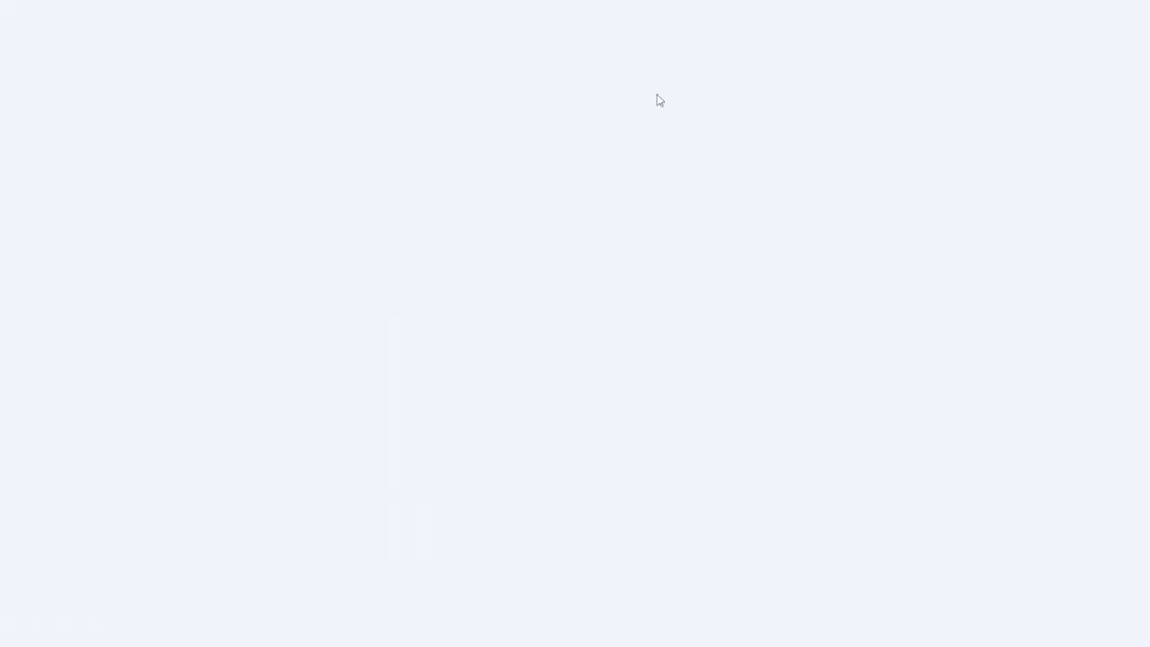
{"action": "left_click", "coordinate": [479, 426]}
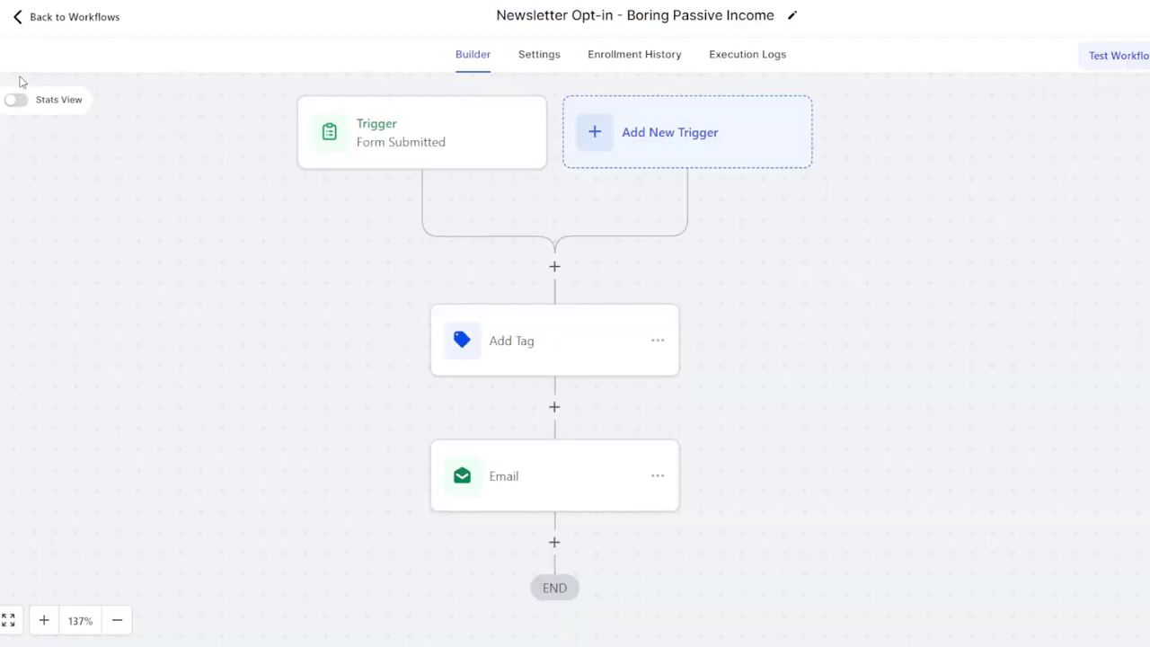
{"action": "left_click", "coordinate": [67, 25]}
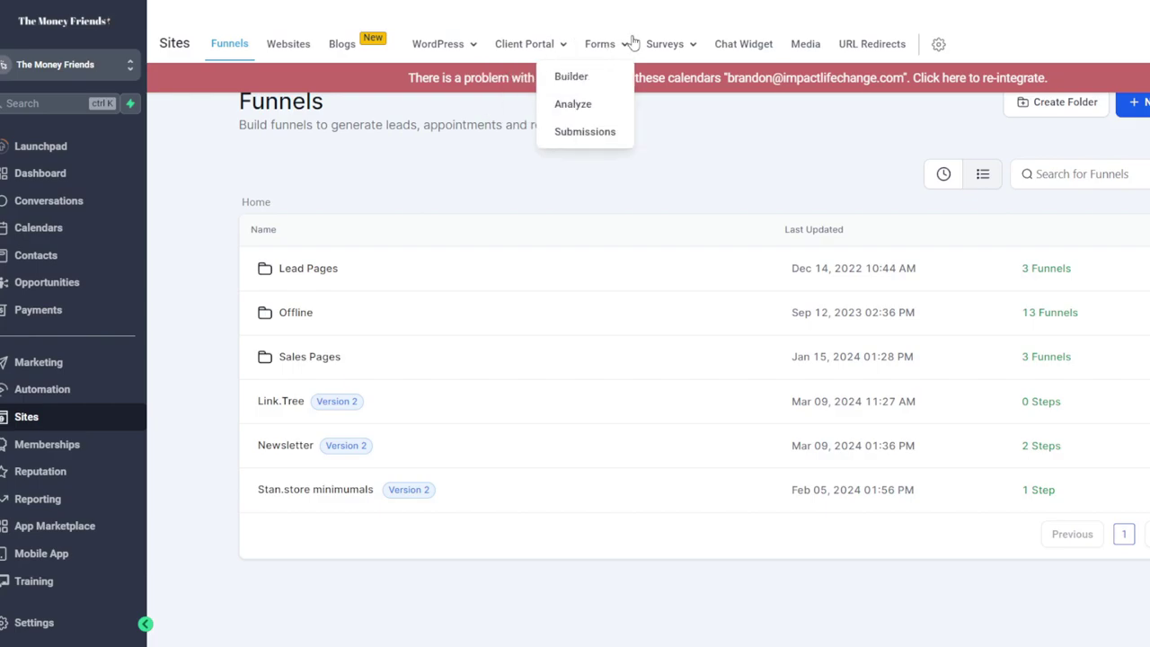
Search the forms for 'news' and open the 'Newsletter - Boring Passive Income' form
{"action": "mouse_move", "coordinate": [636, 50]}
{"action": "left_click", "coordinate": [596, 75]}
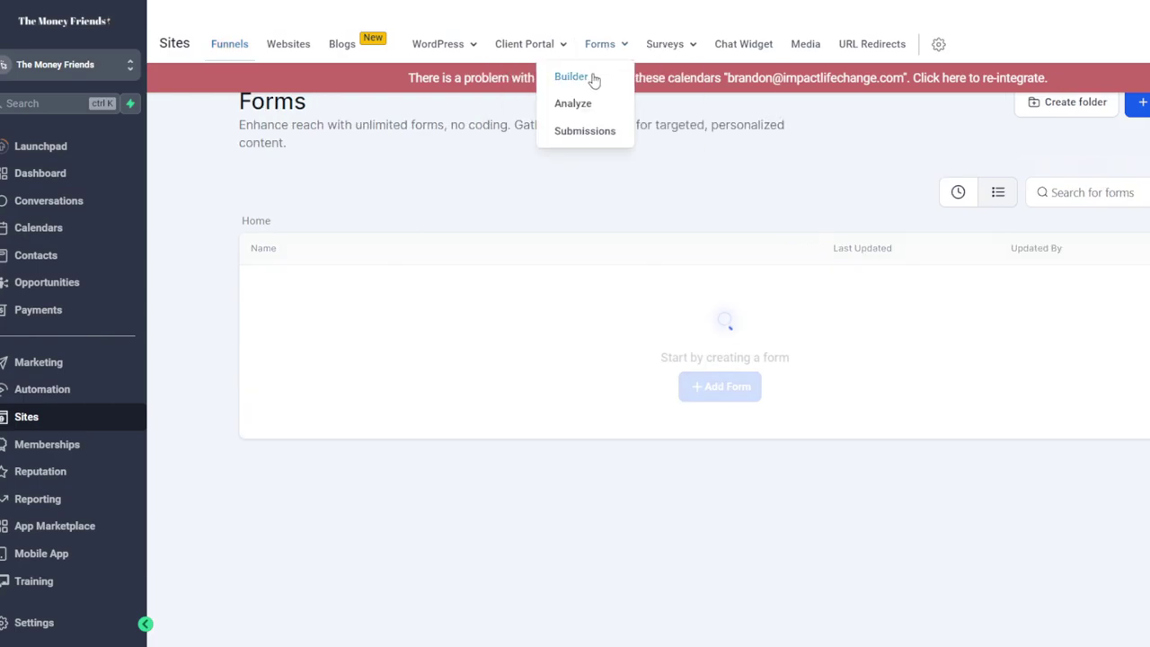
{"action": "left_click", "coordinate": [1072, 192]}
{"action": "type", "text": "news"}
{"action": "left_click", "coordinate": [732, 290]}
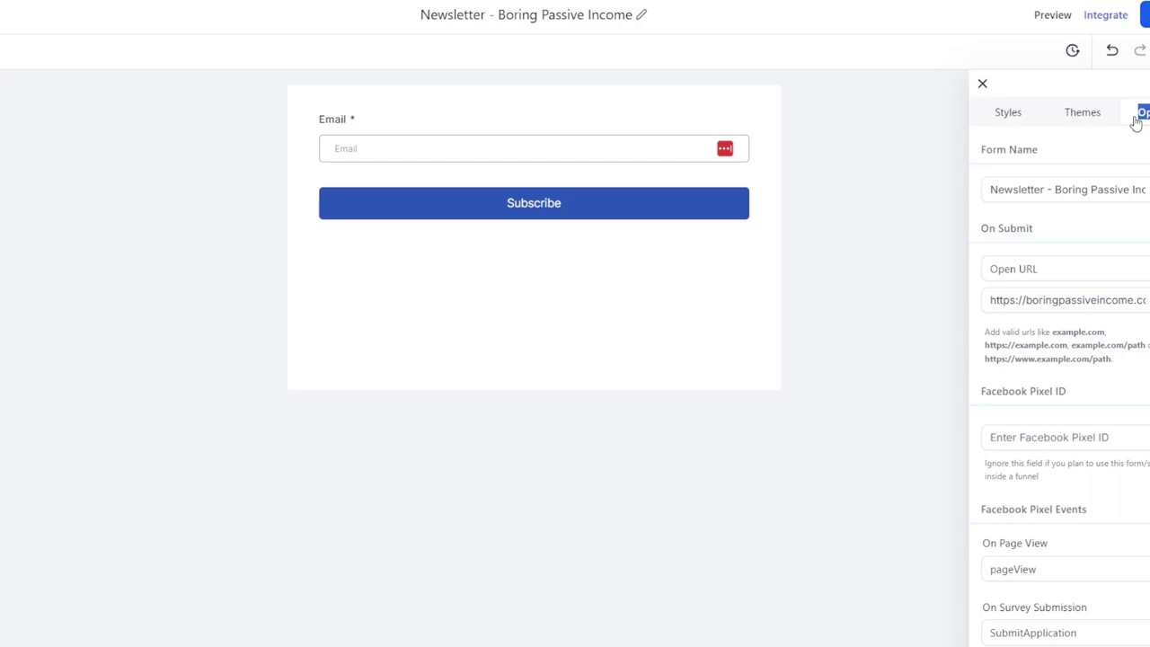
Confirm On Submit is Open URL to boringpassiveincome.com/welcome and save the form
{"action": "left_click", "coordinate": [1145, 15]}
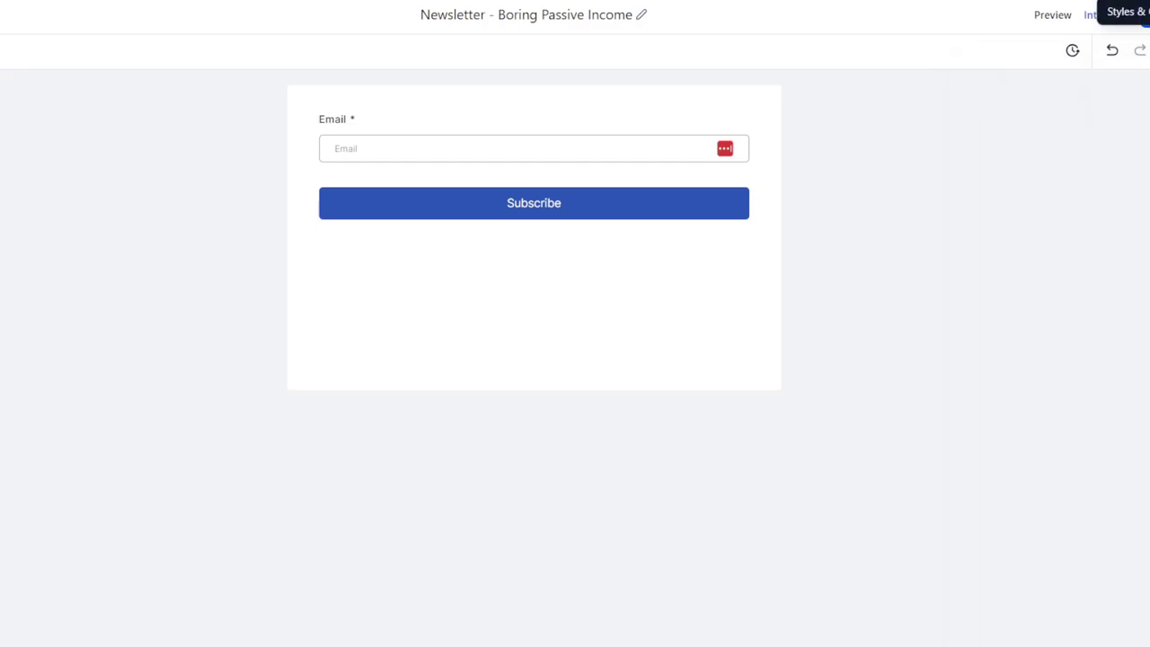
{"action": "left_click", "coordinate": [1145, 15]}
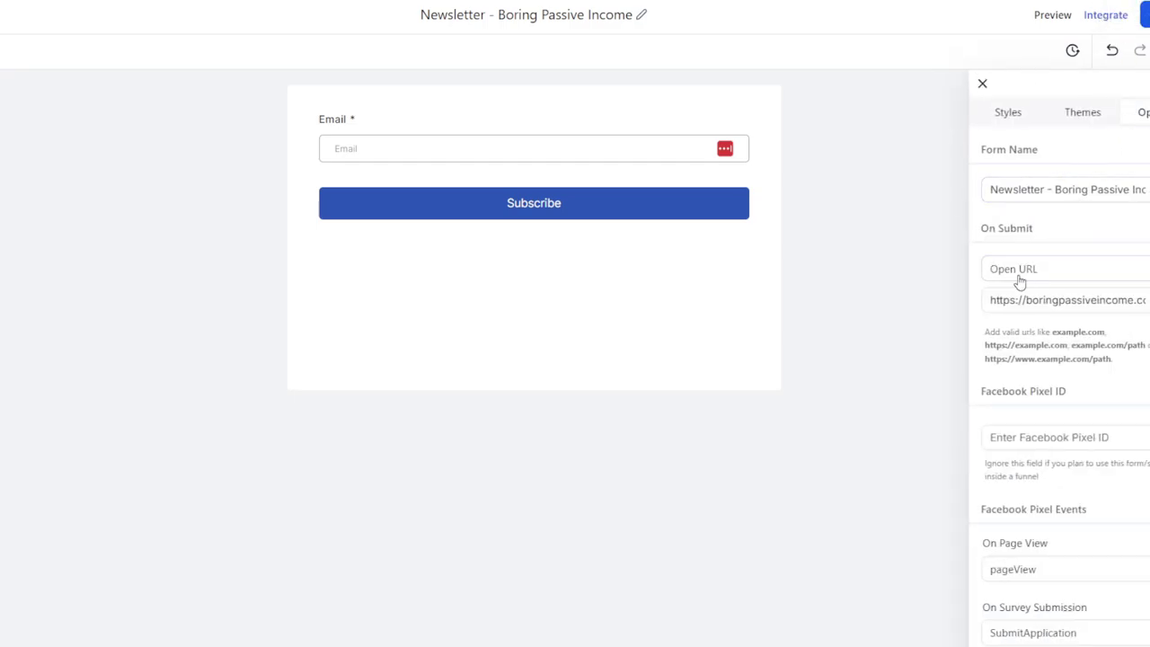
{"action": "left_click_drag", "start_coordinate": [983, 226], "coordinate": [1049, 239]}
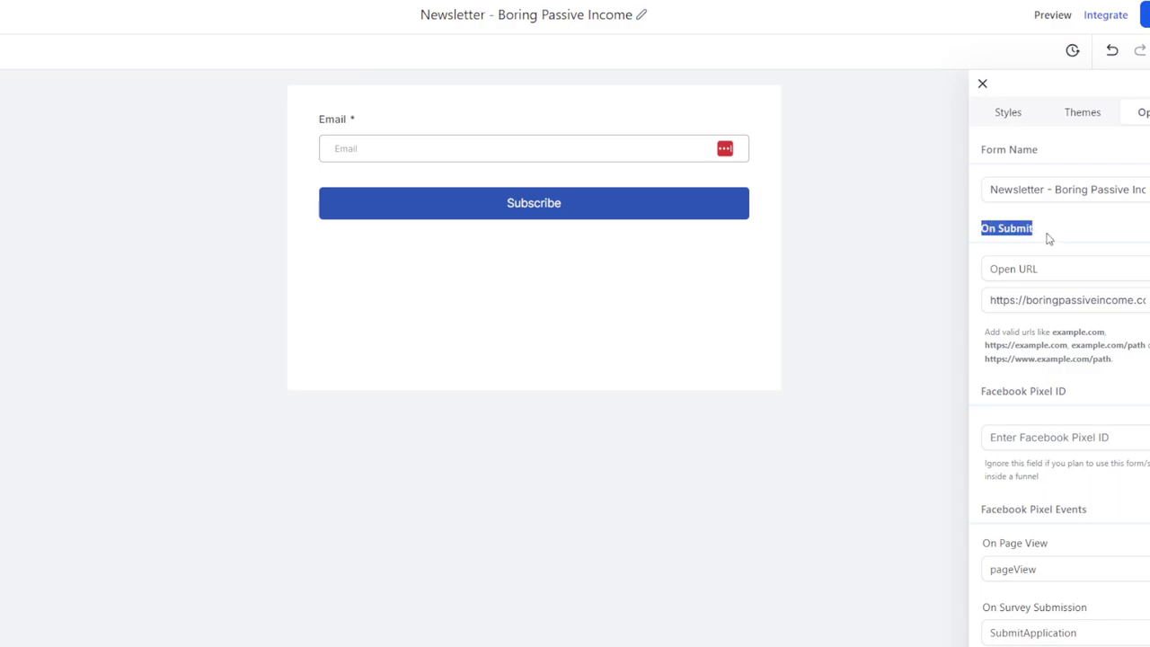
{"action": "left_click", "coordinate": [1018, 272]}
{"action": "left_click", "coordinate": [1037, 300]}
{"action": "left_click_drag", "start_coordinate": [1037, 300], "coordinate": [1149, 300]}
{"action": "left_click", "coordinate": [1146, 300]}
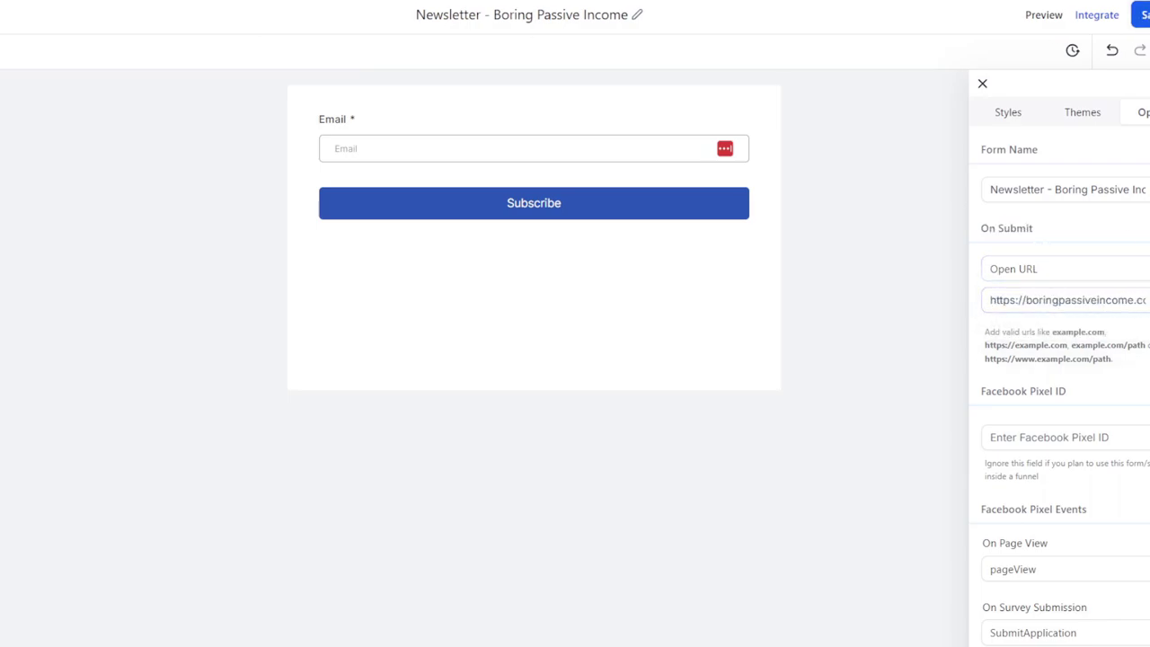
{"action": "left_click", "coordinate": [1140, 15]}
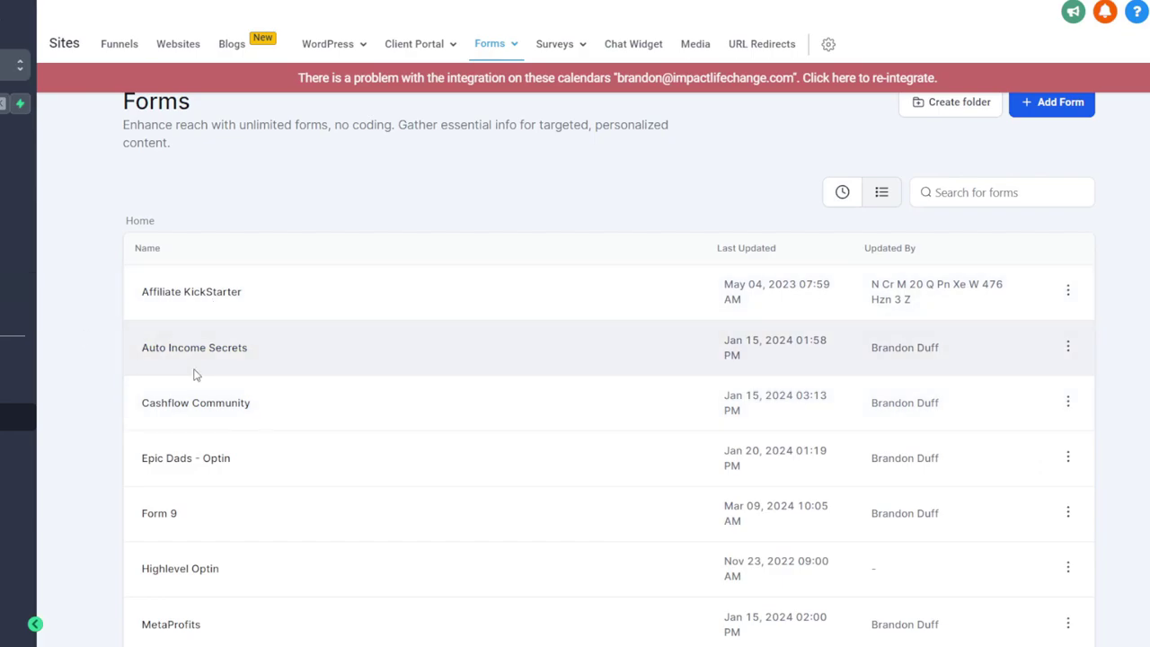
Open the Newsletter funnel's landing page step in the page editor
{"action": "scroll", "coordinate": [196, 375], "scroll_direction": "down", "scroll_amount": 3}
{"action": "scroll", "coordinate": [218, 98], "scroll_direction": "up", "scroll_amount": 2}
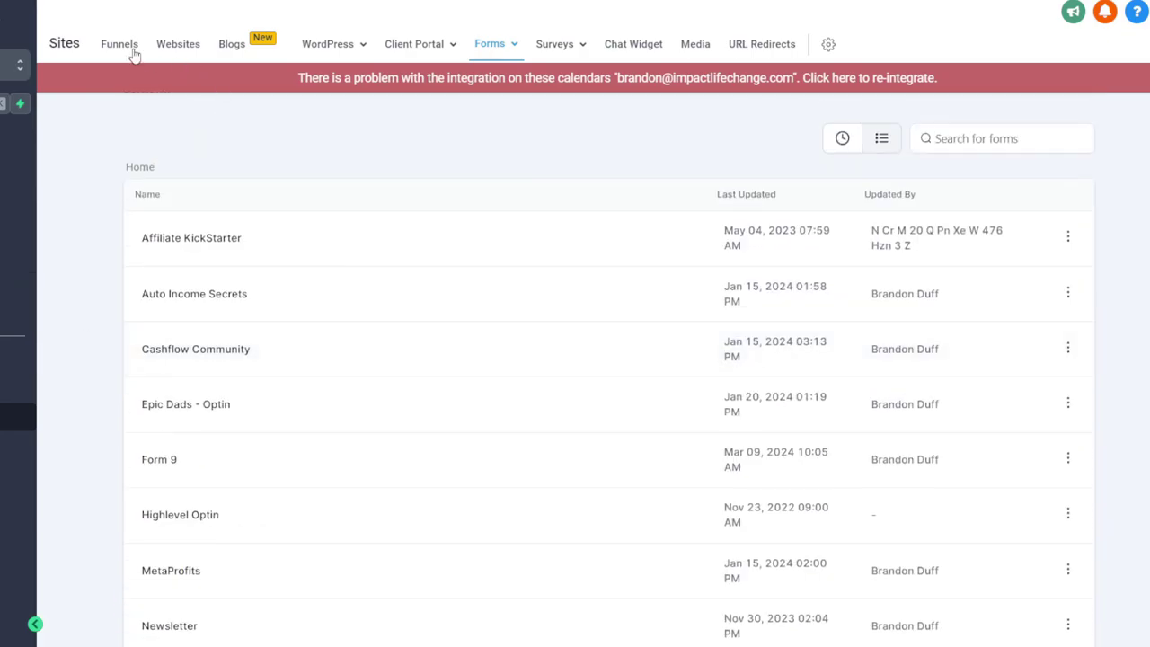
{"action": "left_click", "coordinate": [132, 52]}
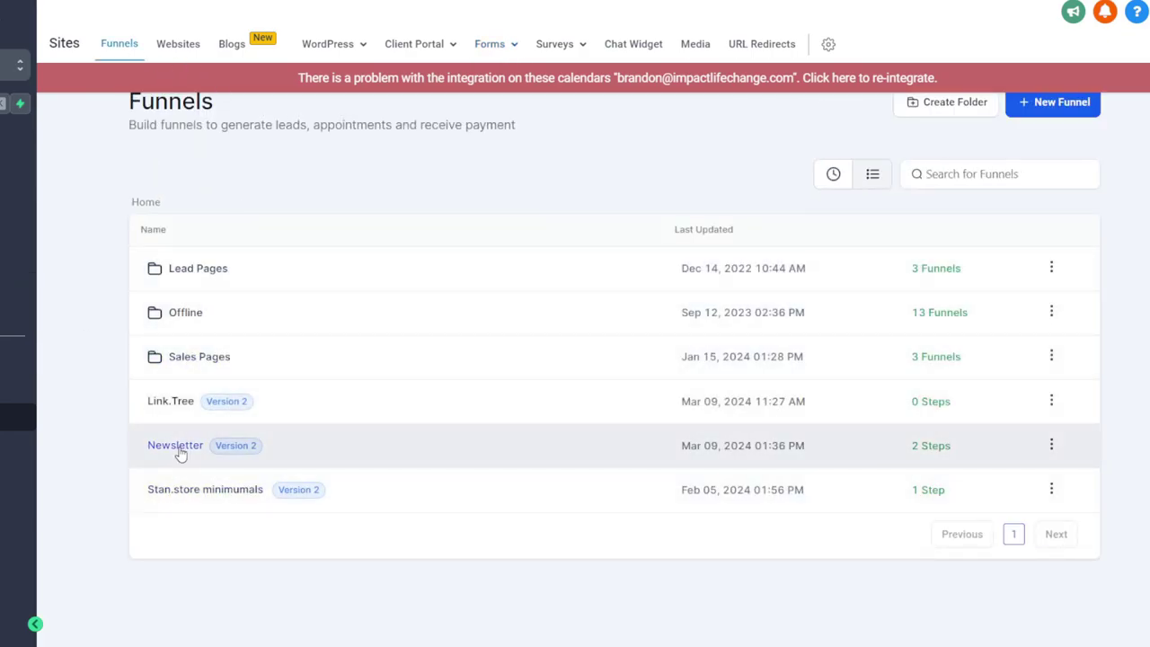
{"action": "left_click", "coordinate": [177, 445]}
{"action": "left_click", "coordinate": [416, 414]}
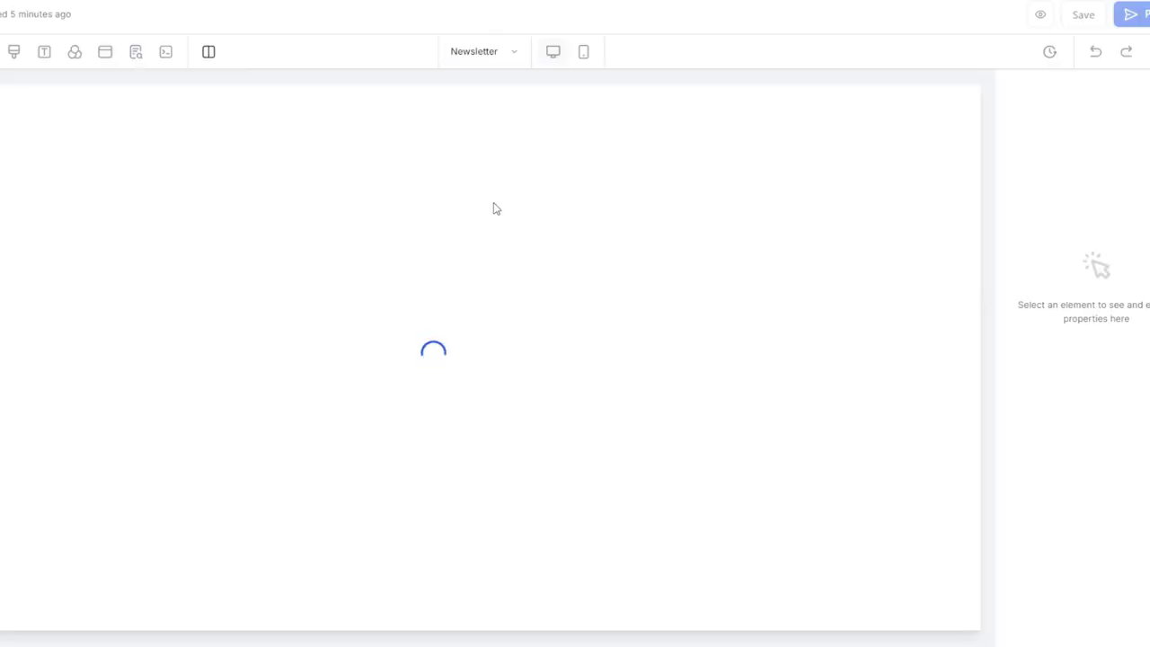
Keep the subscribe form's redirect at Go to Next step, save the page, dismiss the domain prompt
{"action": "scroll", "coordinate": [458, 386], "scroll_direction": "down", "scroll_amount": 1}
{"action": "left_click", "coordinate": [419, 455]}
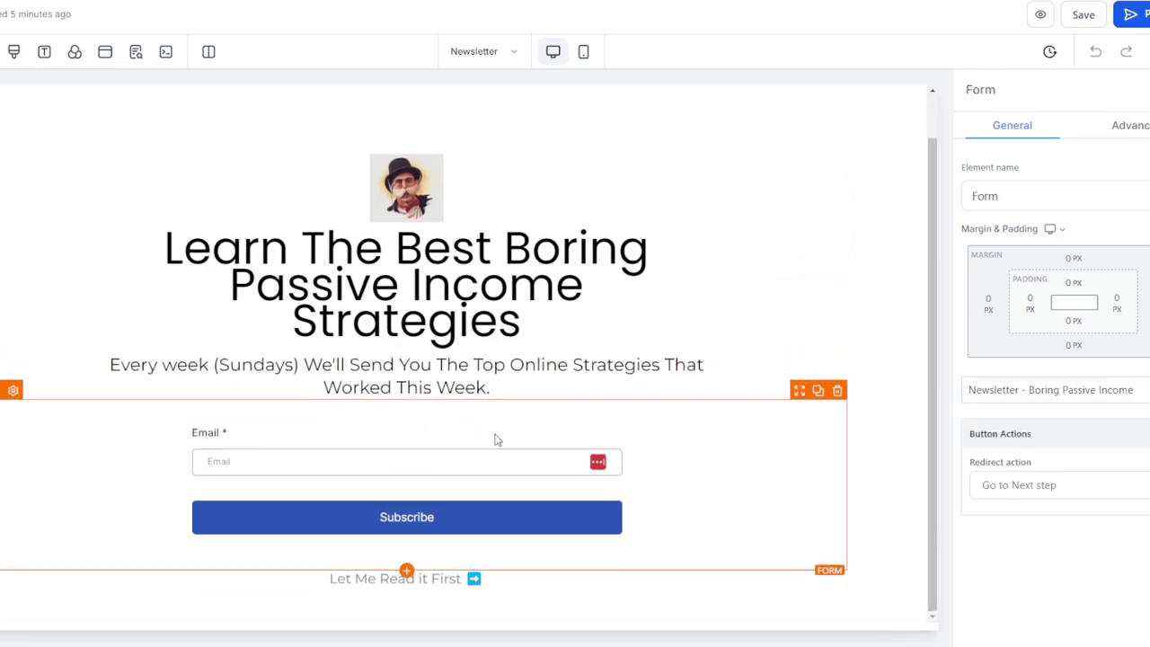
{"action": "left_click", "coordinate": [1051, 489]}
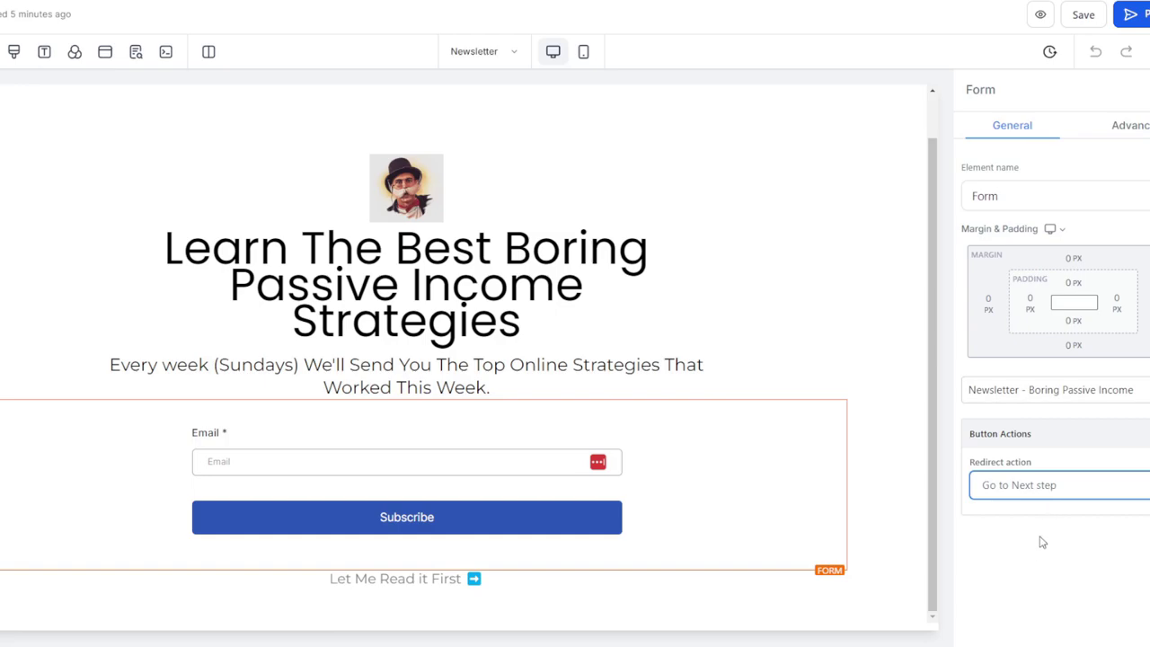
{"action": "left_click", "coordinate": [1047, 514]}
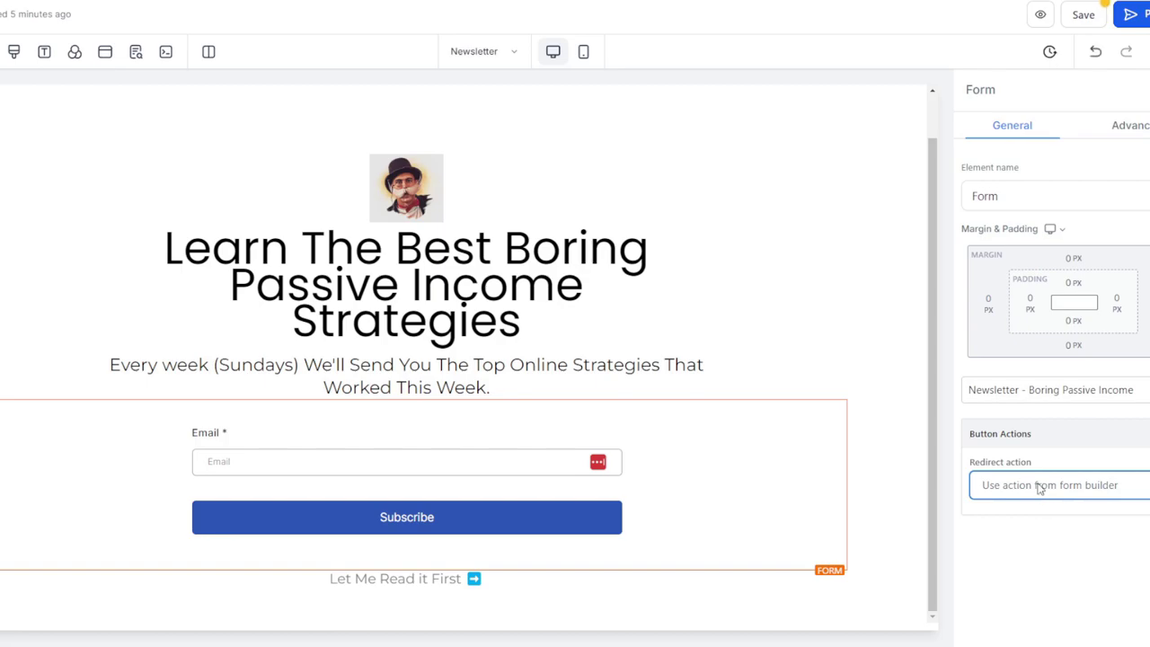
{"action": "key", "text": "Down"}
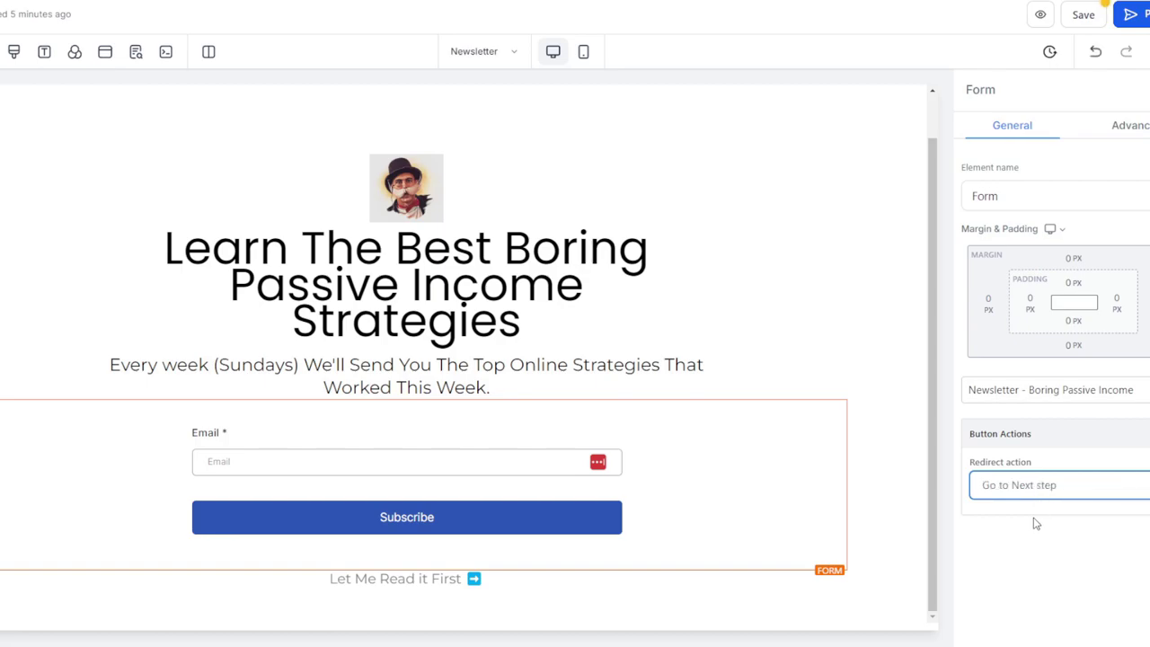
{"action": "left_click", "coordinate": [1084, 14]}
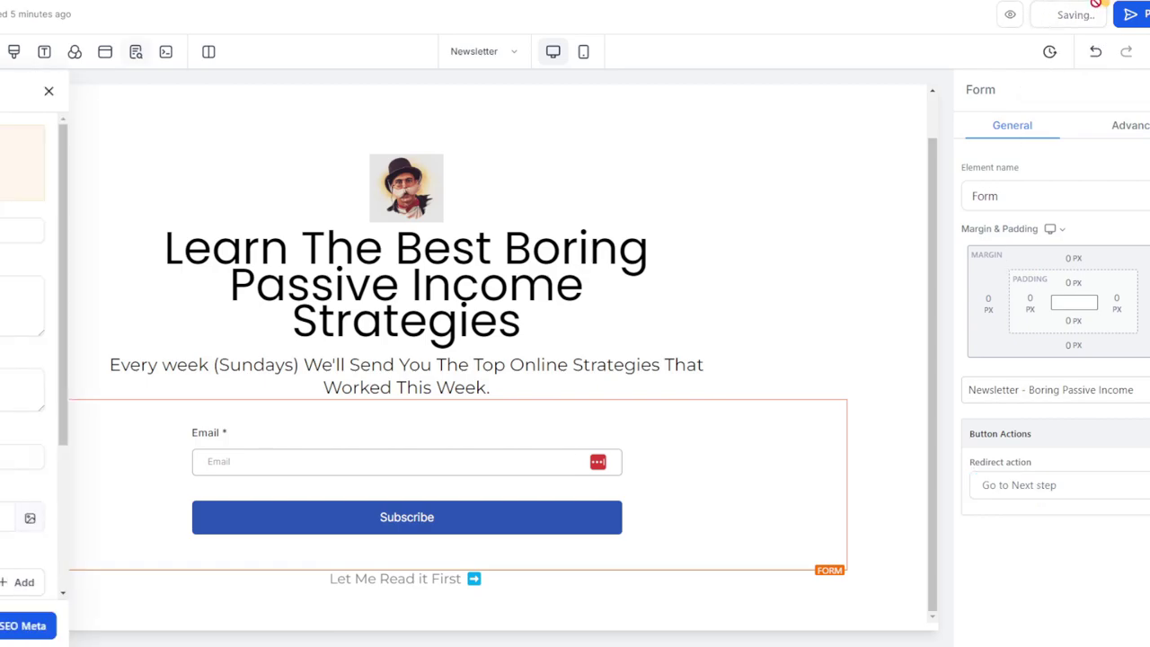
{"action": "left_click", "coordinate": [1130, 14]}
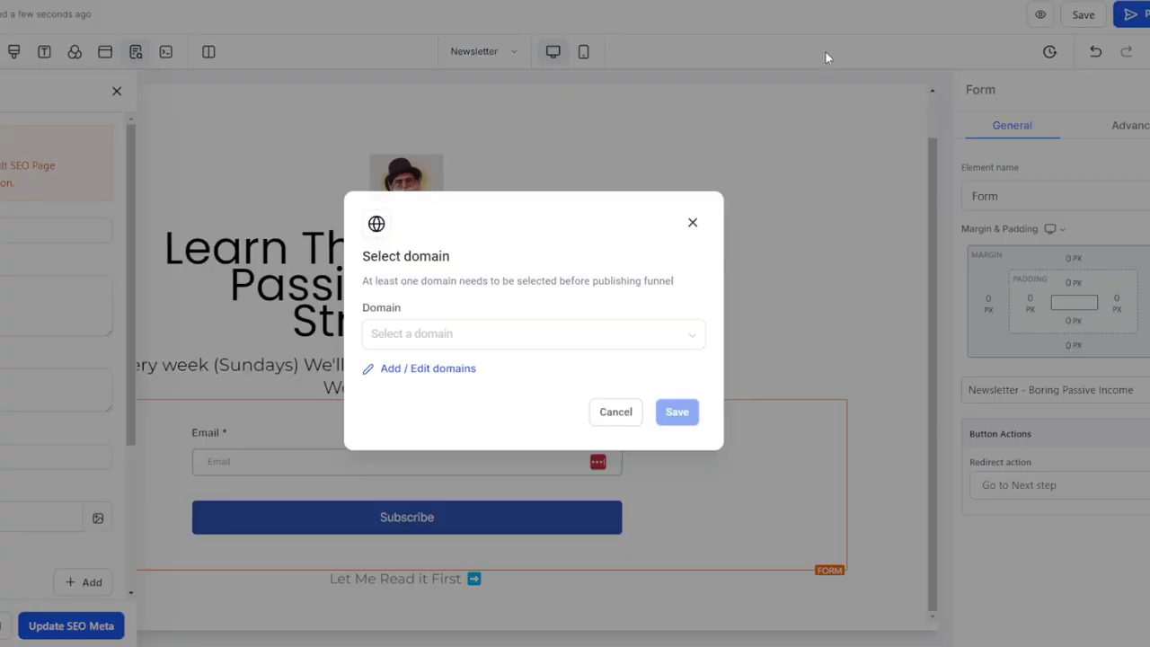
{"action": "left_click", "coordinate": [692, 223]}
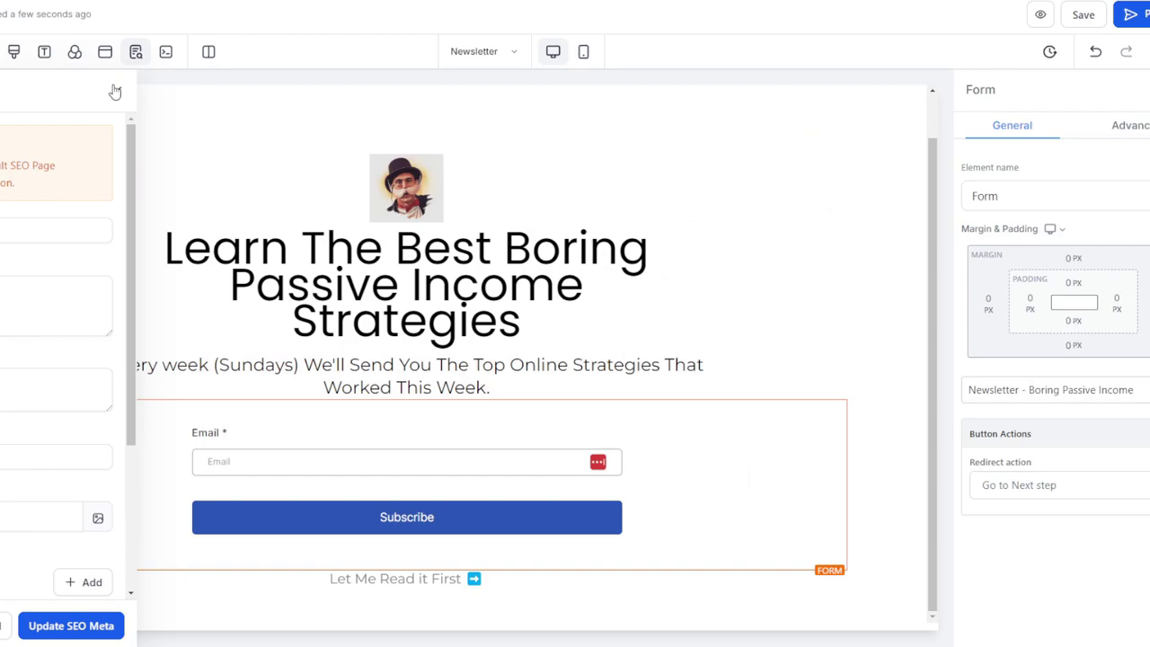